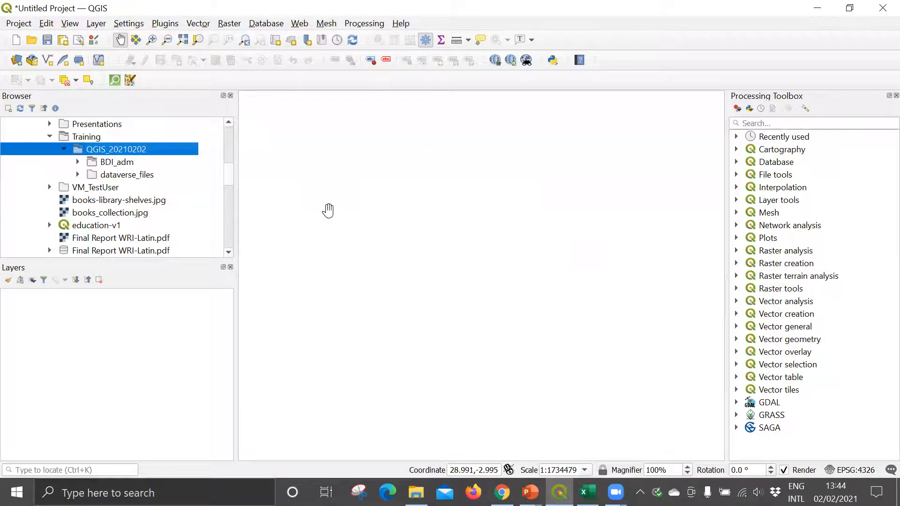
Step: Expand the dataverse_files folder and its Ouma_Okiro_Snow_Africa_Hospitals_Data.xlsx workbook in a widened browser, and select the Country sheet
{"action": "left_click", "coordinate": [78, 175]}
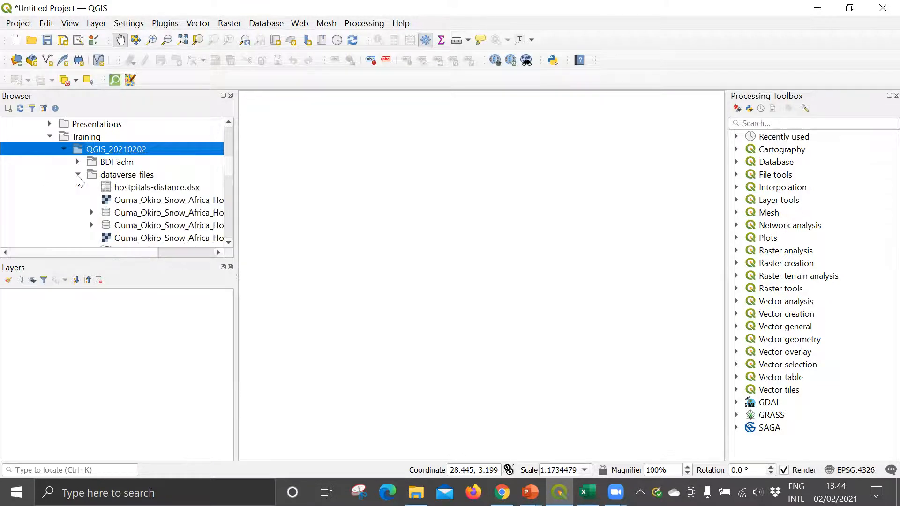
{"action": "left_click", "coordinate": [115, 176]}
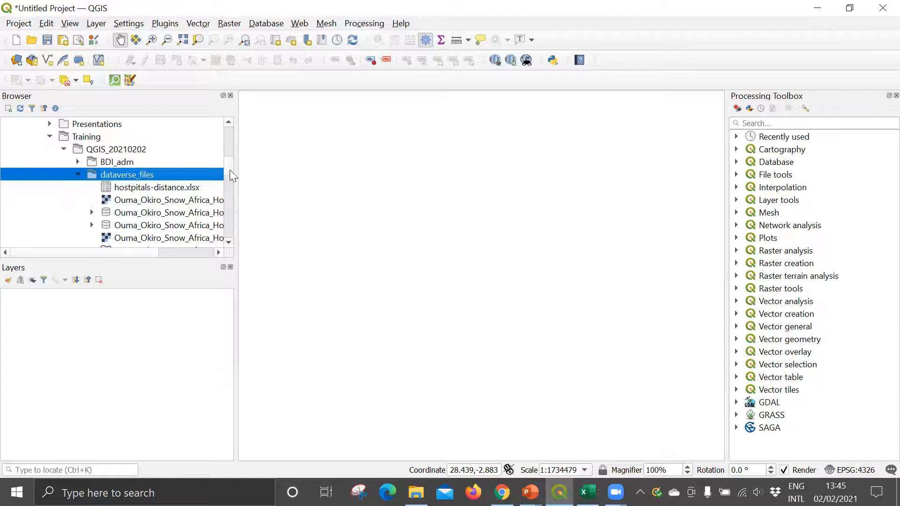
{"action": "scroll", "coordinate": [231, 178], "scroll_direction": "down", "scroll_amount": 2}
{"action": "scroll", "coordinate": [231, 181], "scroll_direction": "up", "scroll_amount": 1}
{"action": "left_click_drag", "start_coordinate": [235, 181], "coordinate": [335, 187]}
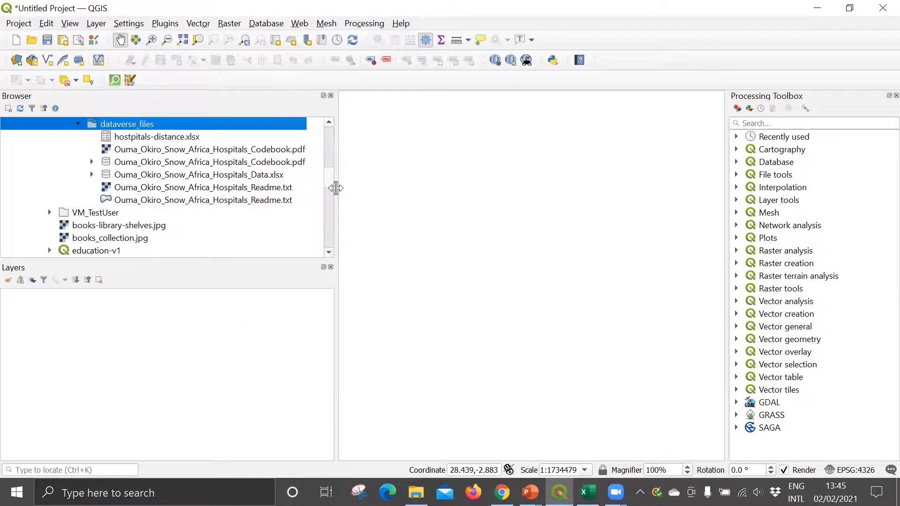
{"action": "left_click", "coordinate": [234, 178]}
{"action": "left_click", "coordinate": [92, 175]}
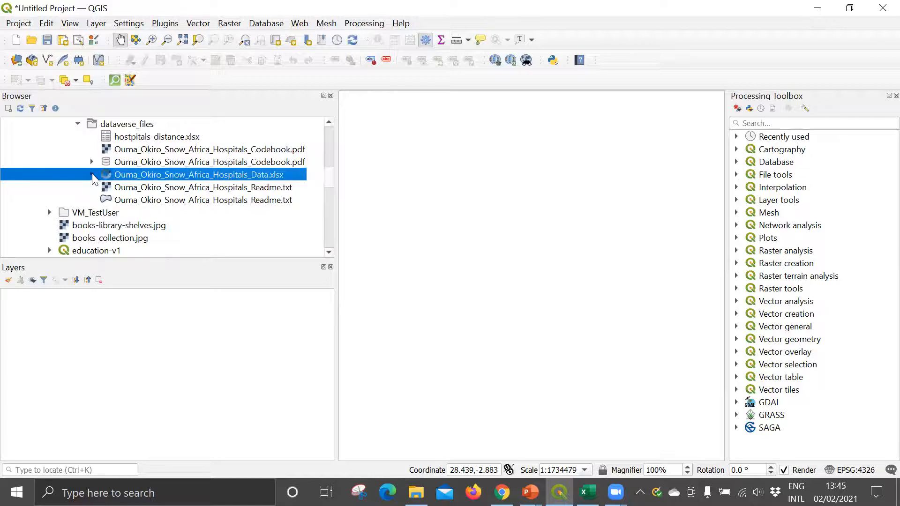
{"action": "left_click", "coordinate": [144, 199]}
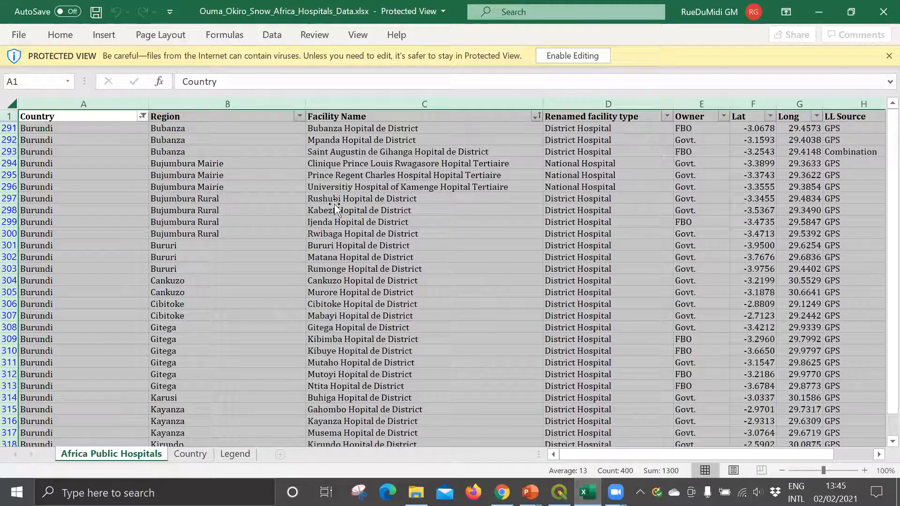
Step: Switch to the hospitals workbook in Excel, examine the rows and coordinate columns of its Country sheet, and return to QGIS
{"action": "left_click", "coordinate": [334, 202]}
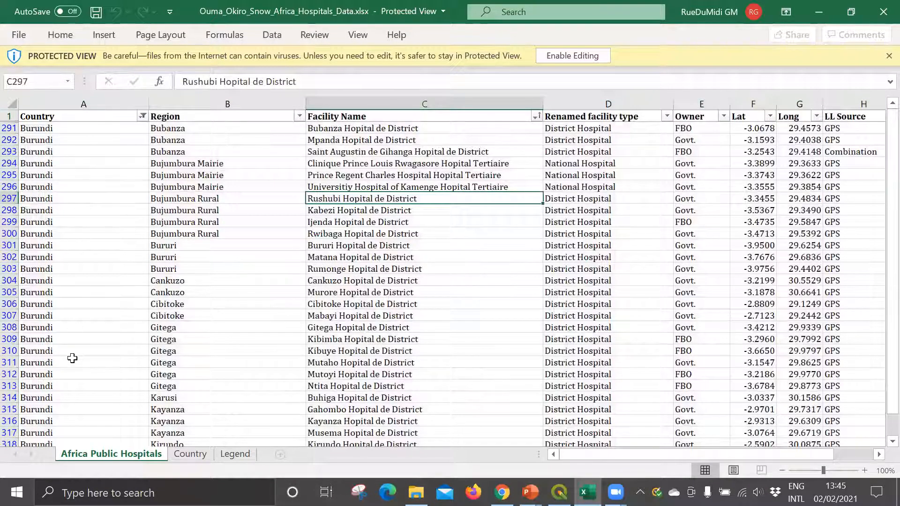
{"action": "left_click", "coordinate": [188, 453]}
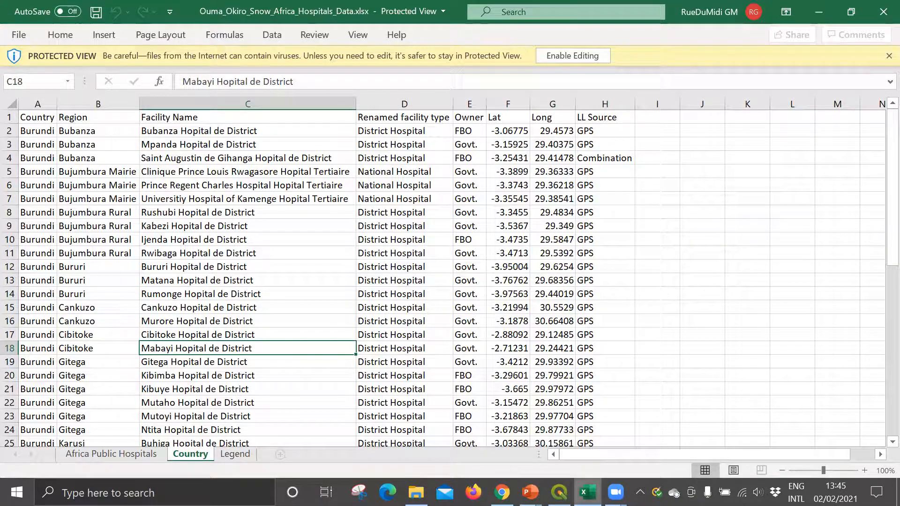
{"action": "left_click", "coordinate": [559, 492]}
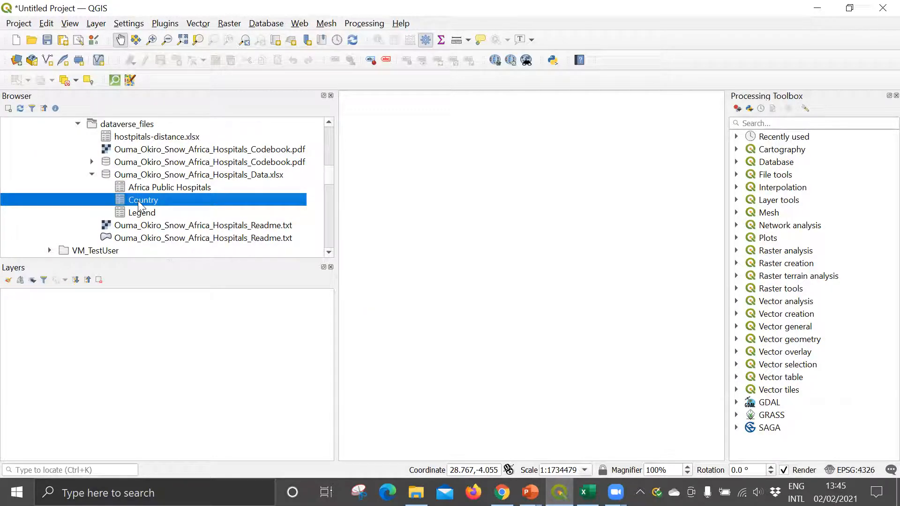
Step: Add the Country sheet to the project as a layer and inspect its attribute table
{"action": "left_click_drag", "start_coordinate": [139, 205], "coordinate": [85, 328]}
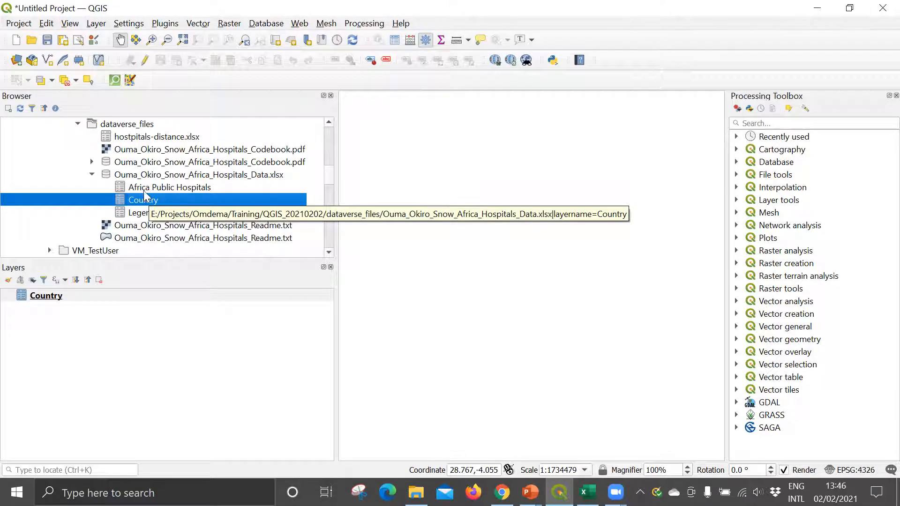
{"action": "right_click", "coordinate": [40, 300]}
{"action": "left_click", "coordinate": [64, 382]}
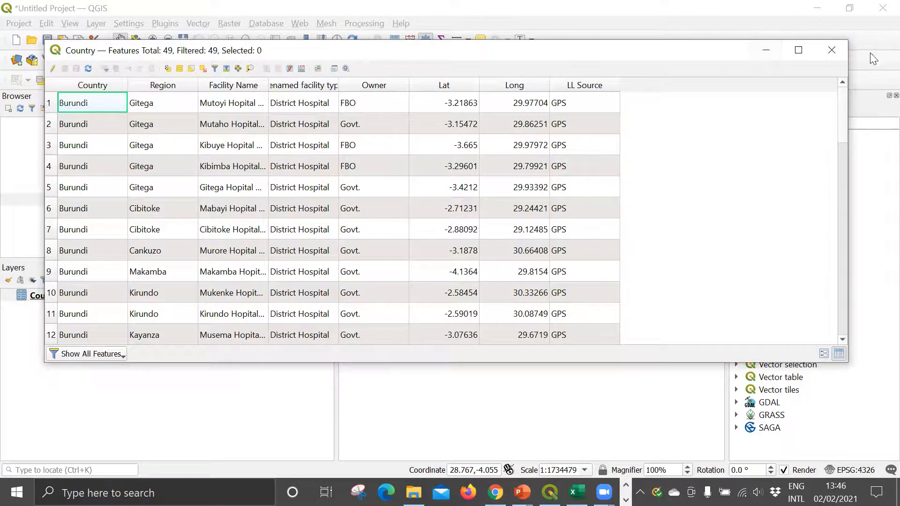
{"action": "left_click", "coordinate": [832, 51]}
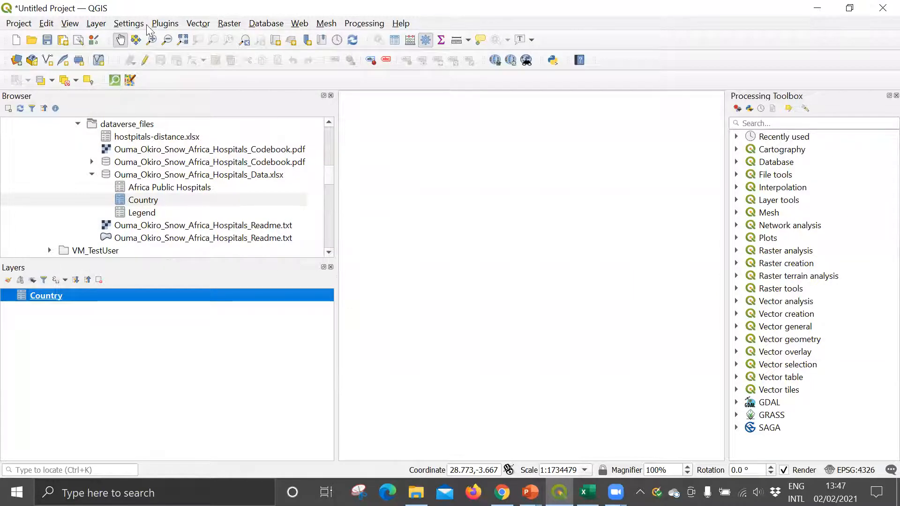
{"action": "left_click", "coordinate": [96, 23]}
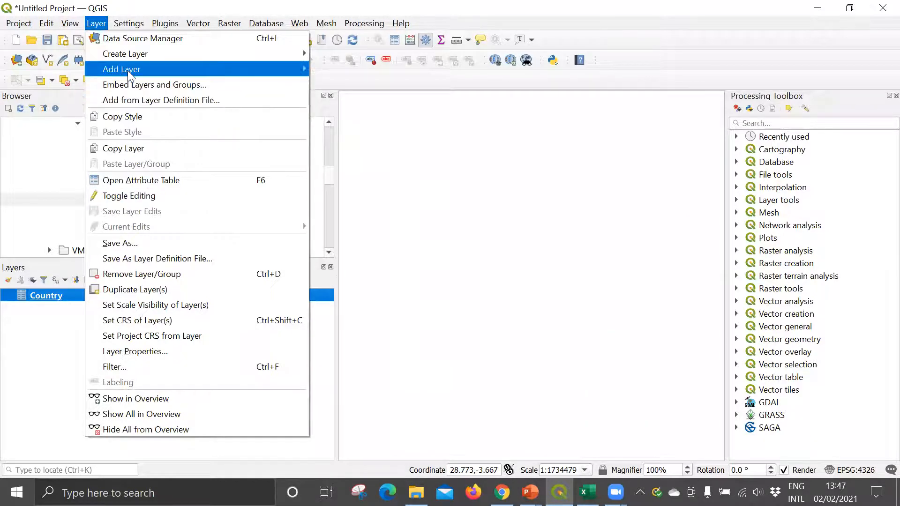
{"action": "mouse_move", "coordinate": [218, 69]}
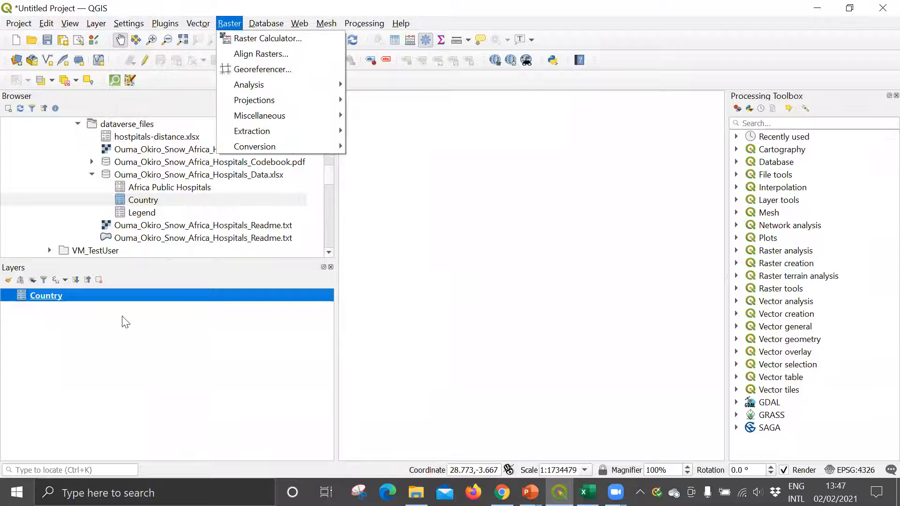
{"action": "left_click", "coordinate": [52, 344]}
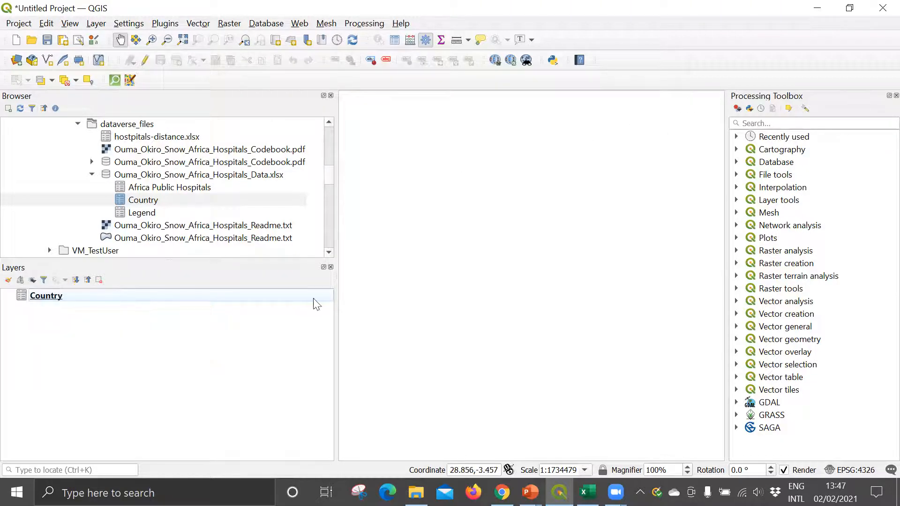
{"action": "left_click", "coordinate": [777, 123]}
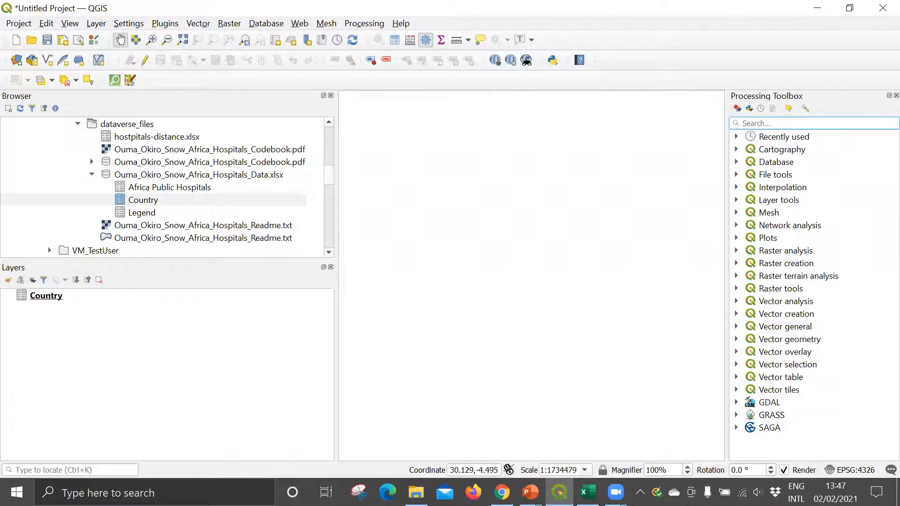
Step: Switch to the QGIS training presentation in PowerPoint and review slide 12, Geometry Operations: Point from Table
{"action": "mouse_move", "coordinate": [529, 492]}
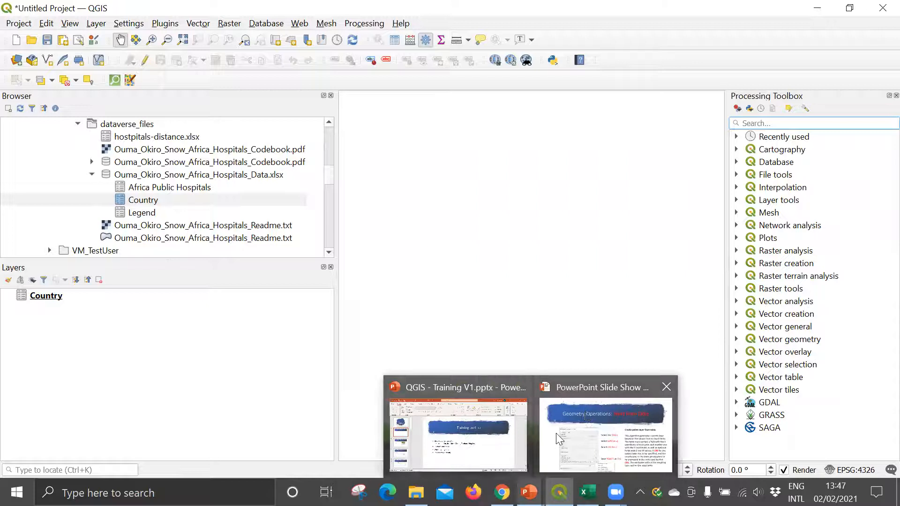
{"action": "left_click", "coordinate": [511, 414]}
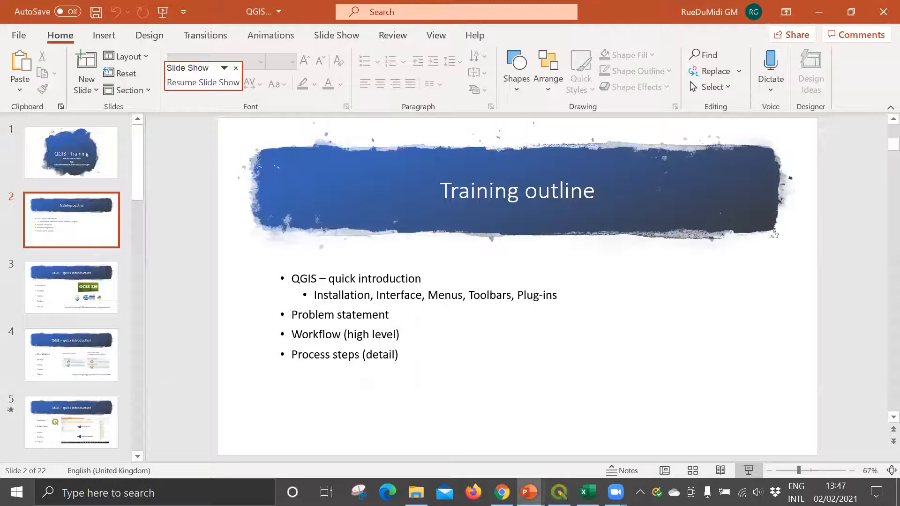
{"action": "scroll", "coordinate": [71, 281], "scroll_direction": "down", "scroll_amount": 5}
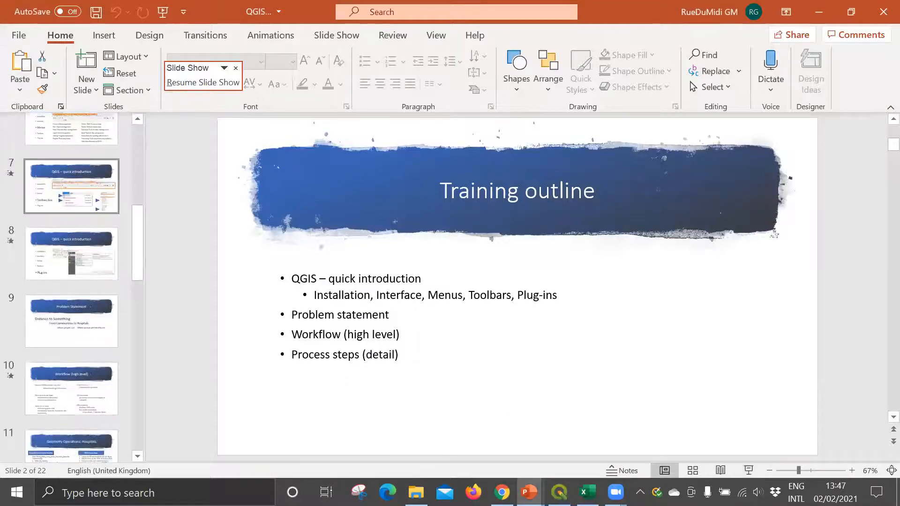
{"action": "scroll", "coordinate": [72, 281], "scroll_direction": "up", "scroll_amount": 4}
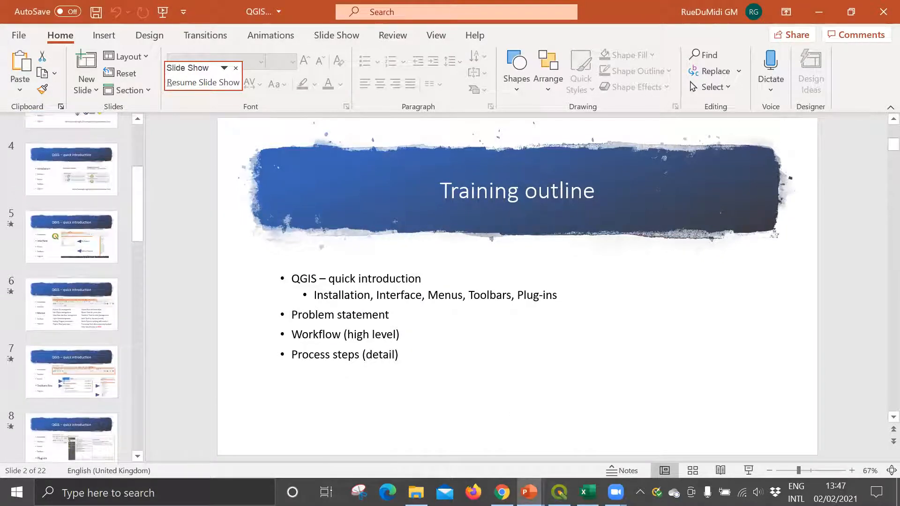
{"action": "scroll", "coordinate": [72, 281], "scroll_direction": "up", "scroll_amount": 1}
{"action": "scroll", "coordinate": [71, 281], "scroll_direction": "down", "scroll_amount": 6}
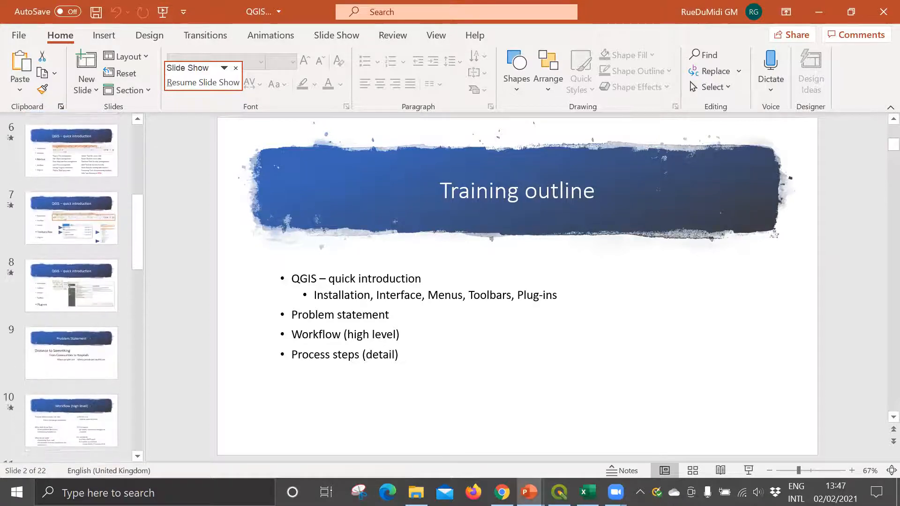
{"action": "scroll", "coordinate": [71, 281], "scroll_direction": "down", "scroll_amount": 2}
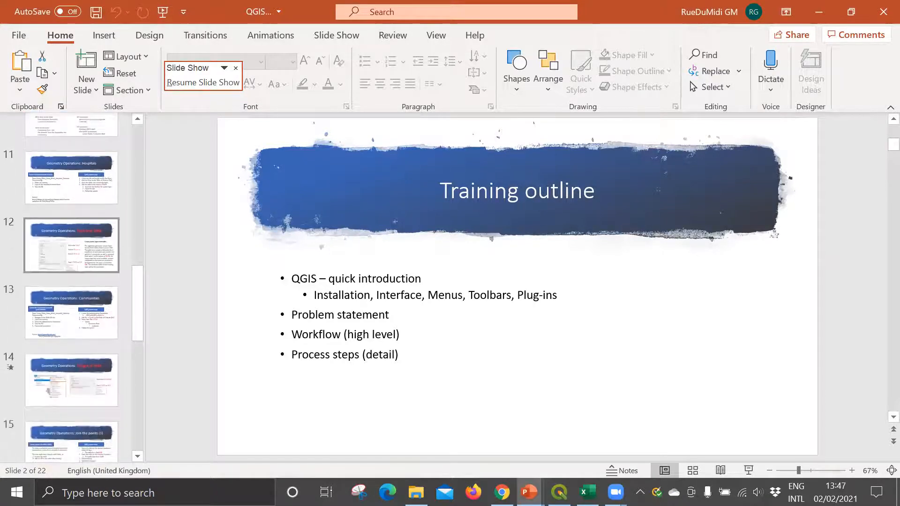
{"action": "left_click", "coordinate": [45, 243]}
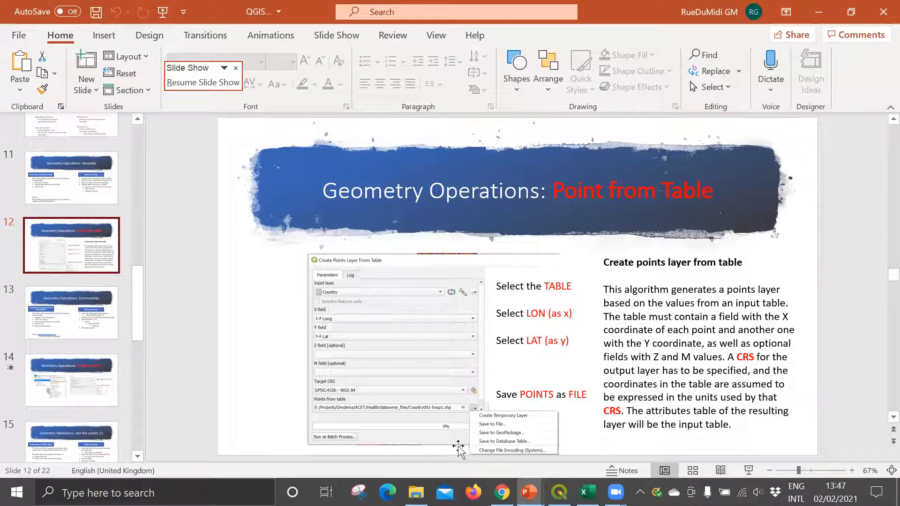
Step: Return to QGIS, search the processing tools for "point tabl" and open Create points layer from table
{"action": "left_click", "coordinate": [559, 492]}
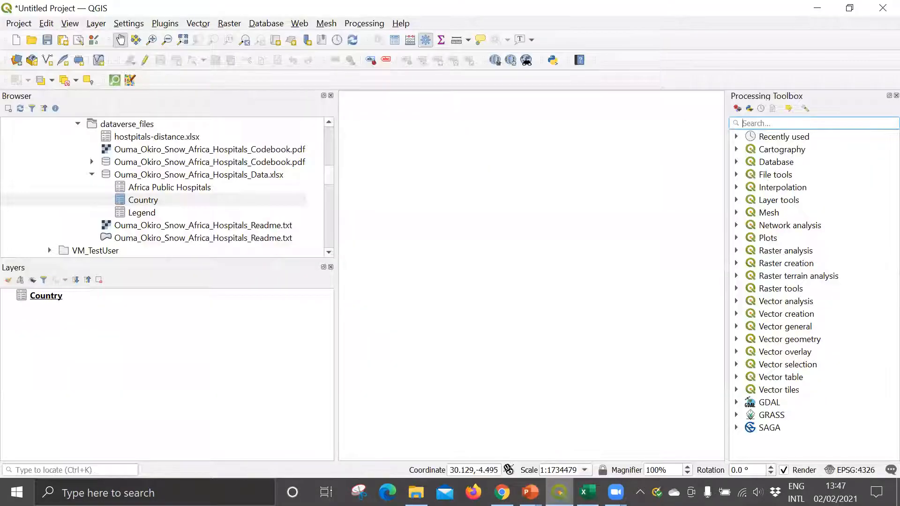
{"action": "left_click", "coordinate": [752, 124]}
{"action": "type", "text": "poin"}
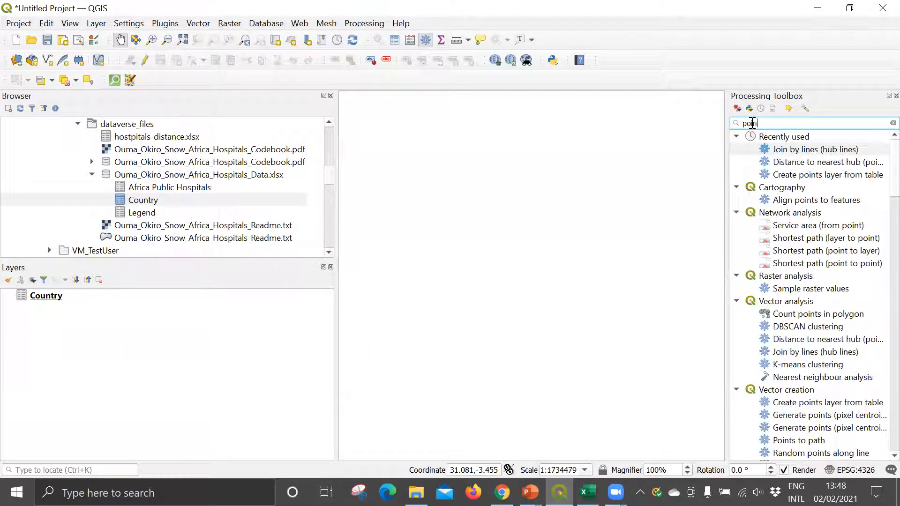
{"action": "type", "text": "t ta"}
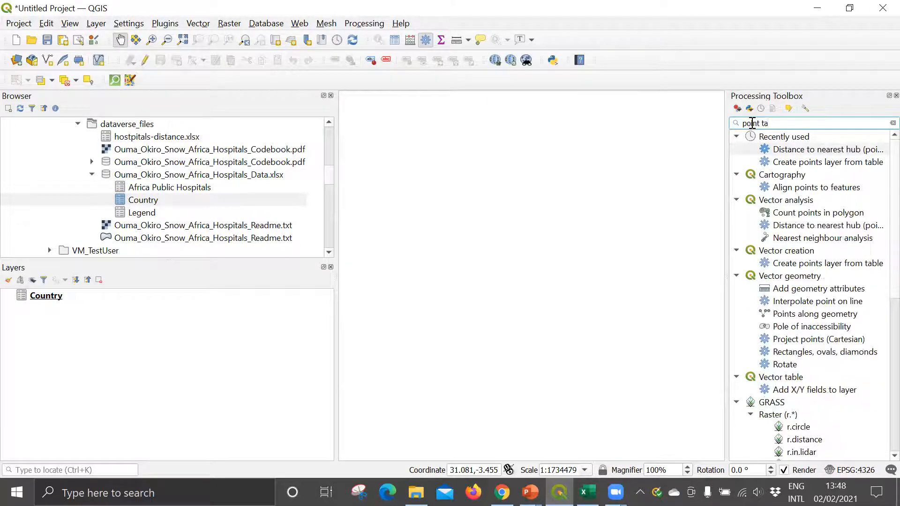
{"action": "type", "text": "bl"}
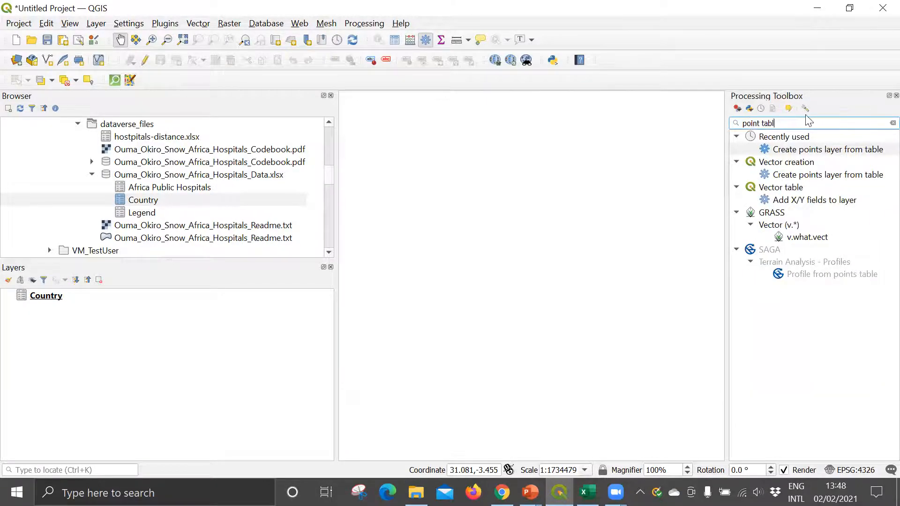
{"action": "left_click", "coordinate": [793, 151]}
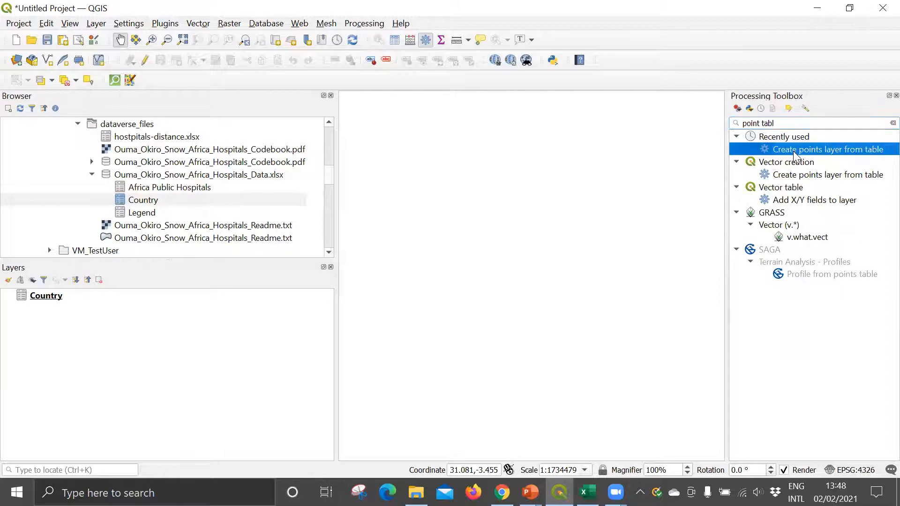
{"action": "double_click", "coordinate": [819, 151]}
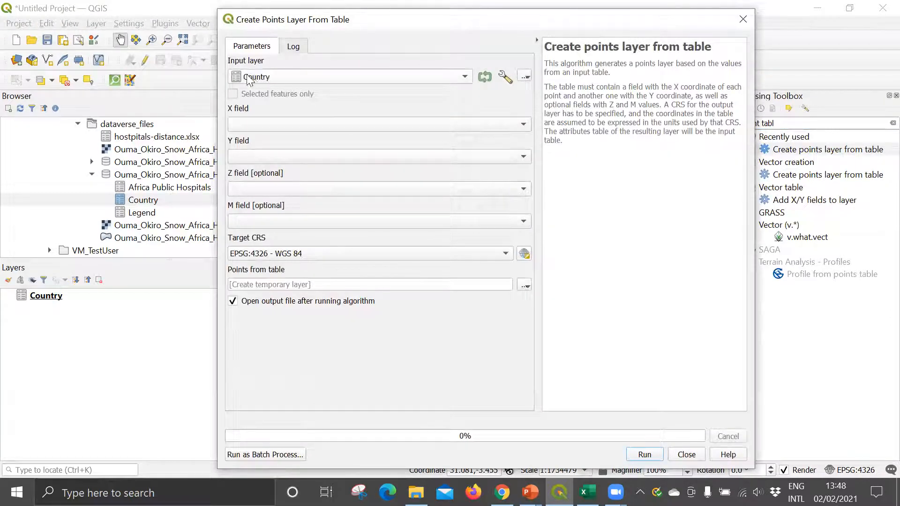
Step: Set Long as the X field and Lat as the Y field for the points layer
{"action": "left_click", "coordinate": [278, 124]}
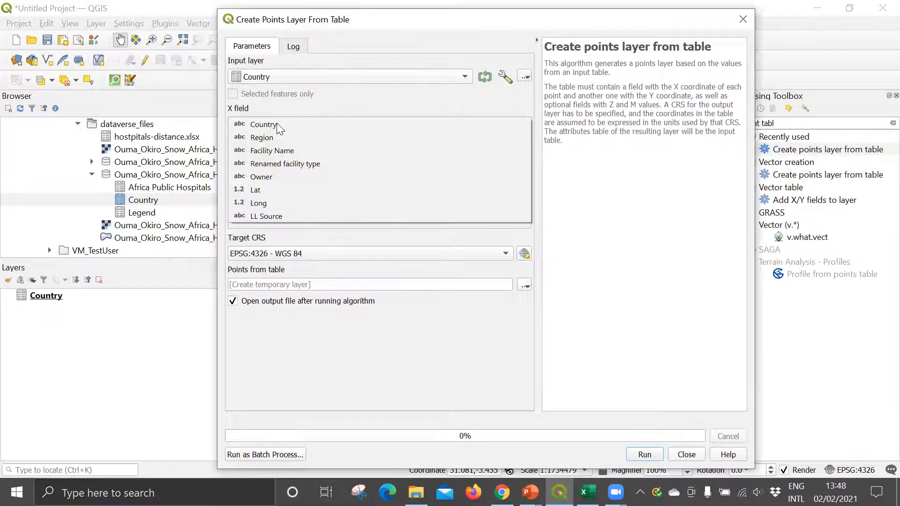
{"action": "left_click", "coordinate": [264, 204]}
{"action": "left_click", "coordinate": [248, 156]}
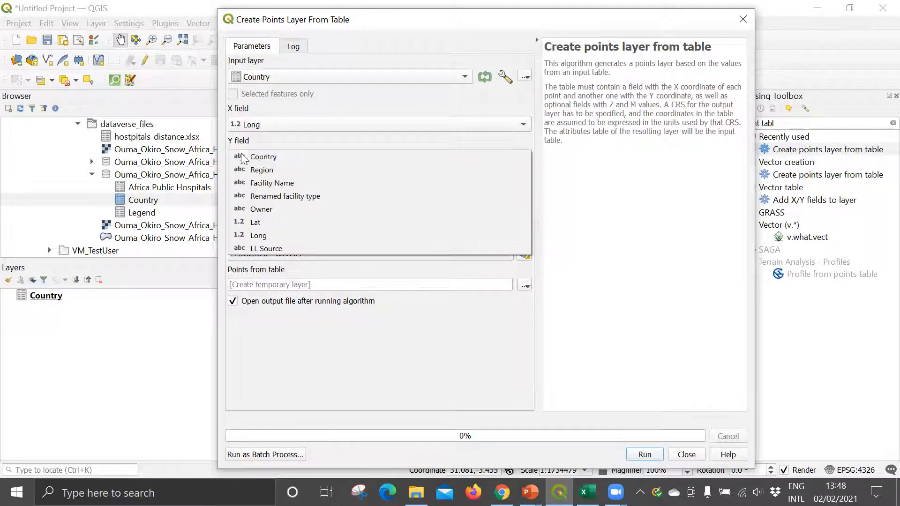
{"action": "left_click", "coordinate": [247, 221]}
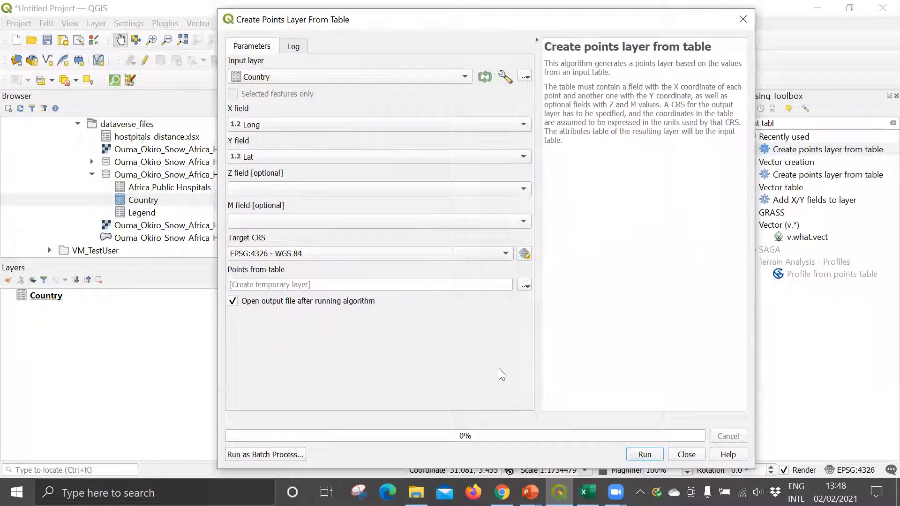
Step: Set the points output to a shapefile named Hospitals in the Omdema Training folder, run the tool and close its dialog
{"action": "left_click", "coordinate": [525, 286]}
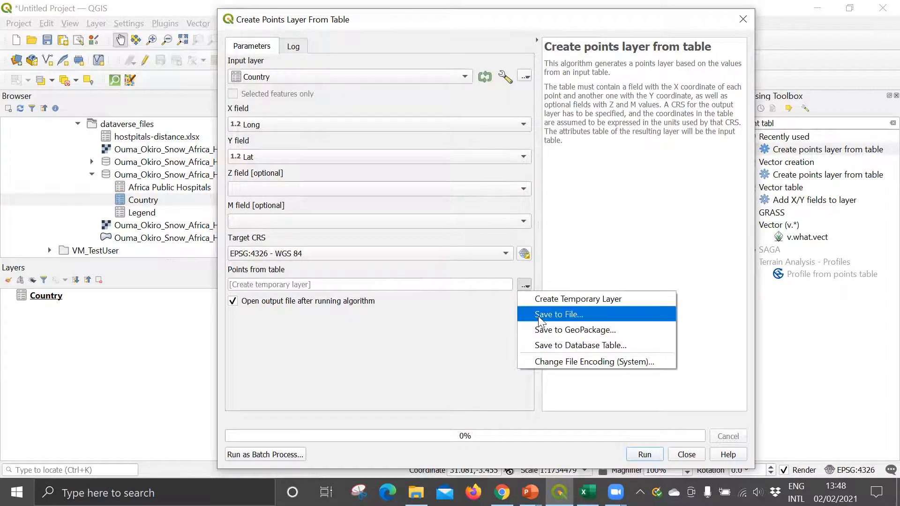
{"action": "left_click", "coordinate": [557, 314]}
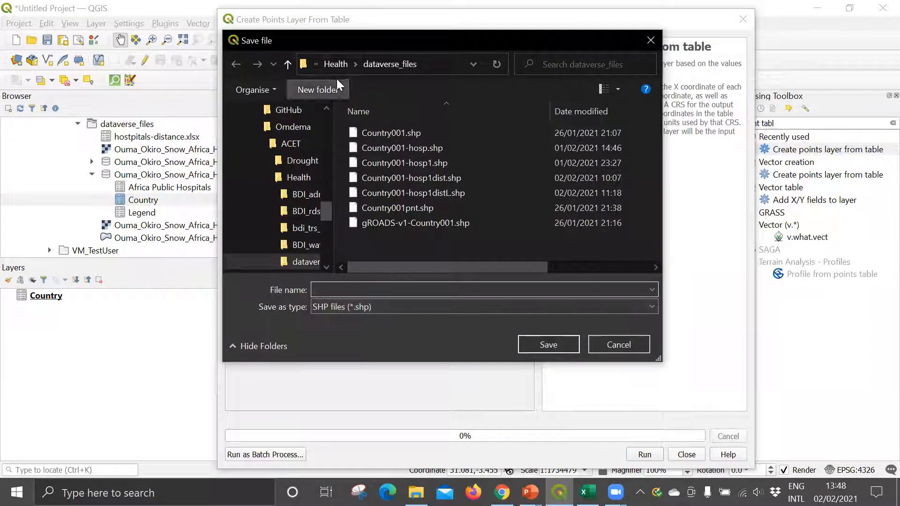
{"action": "left_click", "coordinate": [292, 126]}
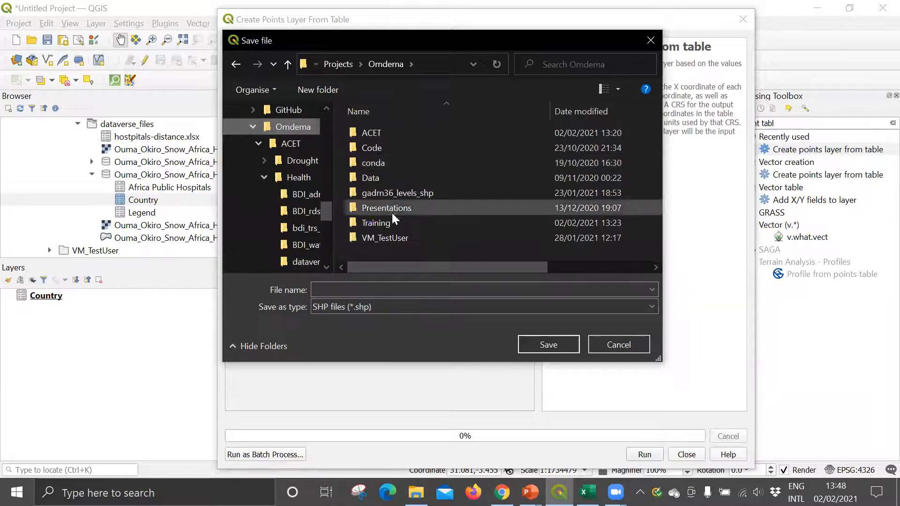
{"action": "double_click", "coordinate": [381, 223]}
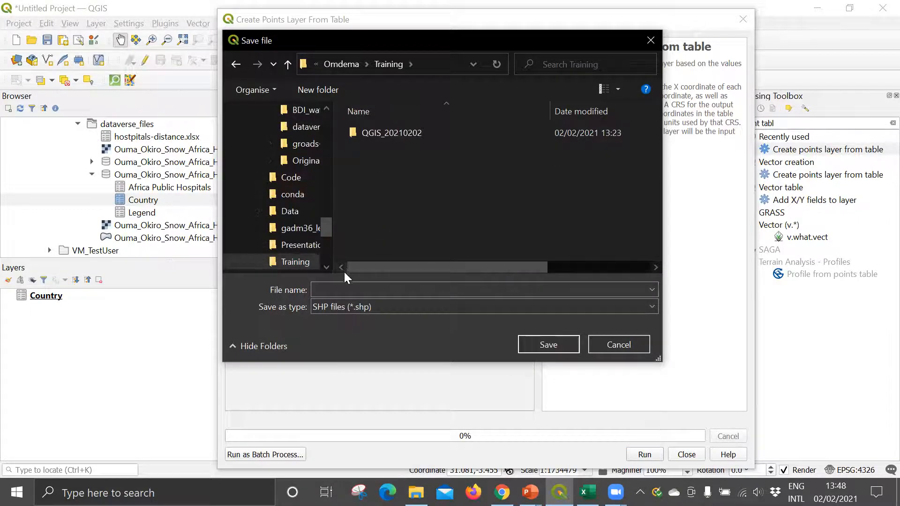
{"action": "left_click", "coordinate": [337, 289]}
{"action": "type", "text": "Hospitals"}
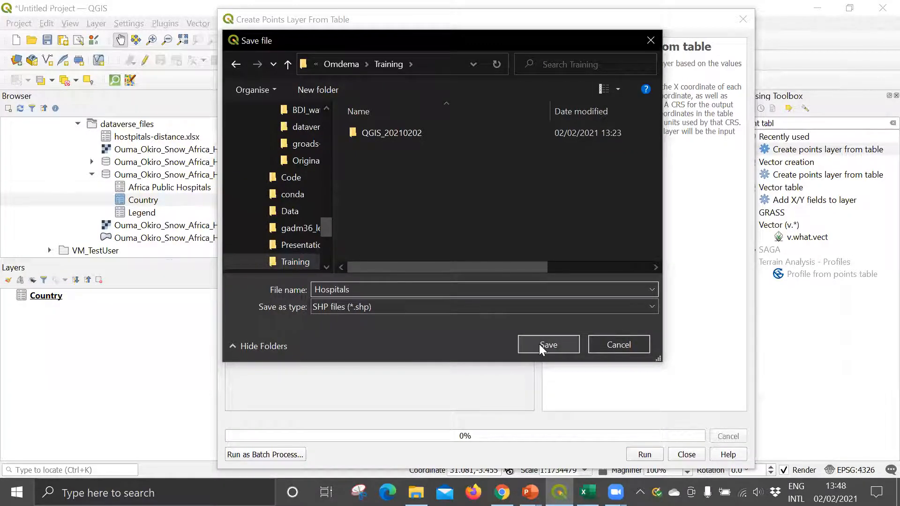
{"action": "left_click", "coordinate": [539, 344]}
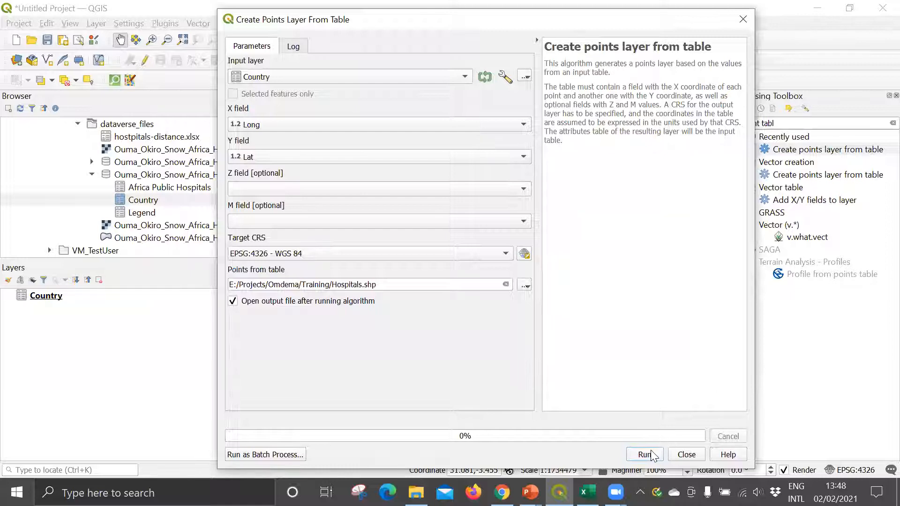
{"action": "left_click", "coordinate": [650, 454]}
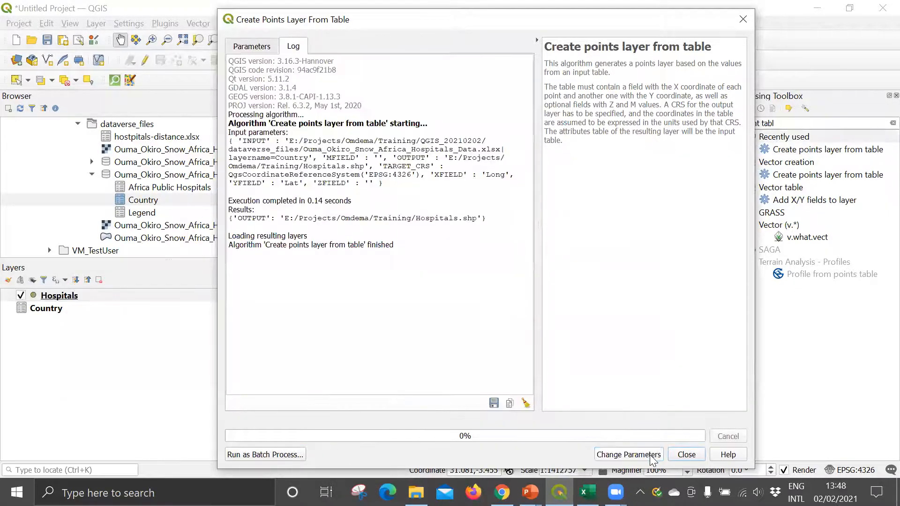
{"action": "left_click", "coordinate": [685, 456]}
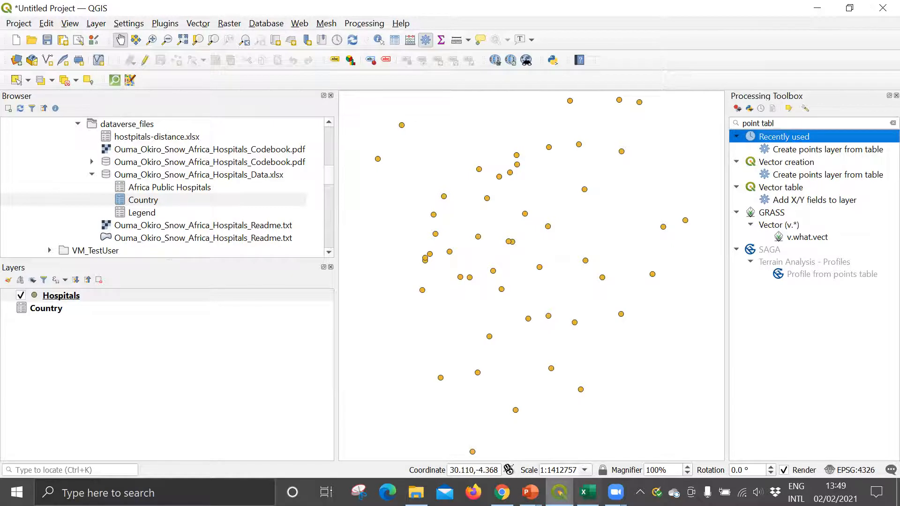
Step: Switch to the QGIS training presentation in PowerPoint and review slide 13, Geometry Operations: Communities
{"action": "mouse_move", "coordinate": [529, 492]}
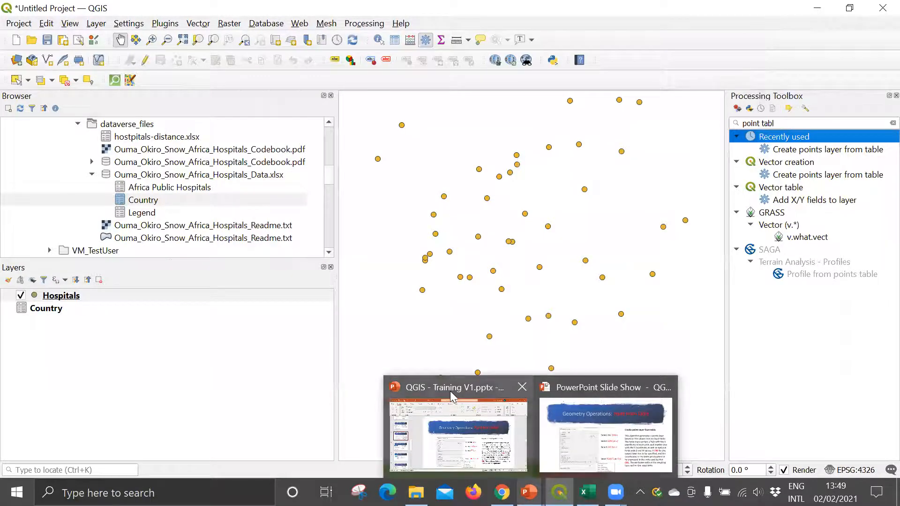
{"action": "left_click", "coordinate": [457, 402]}
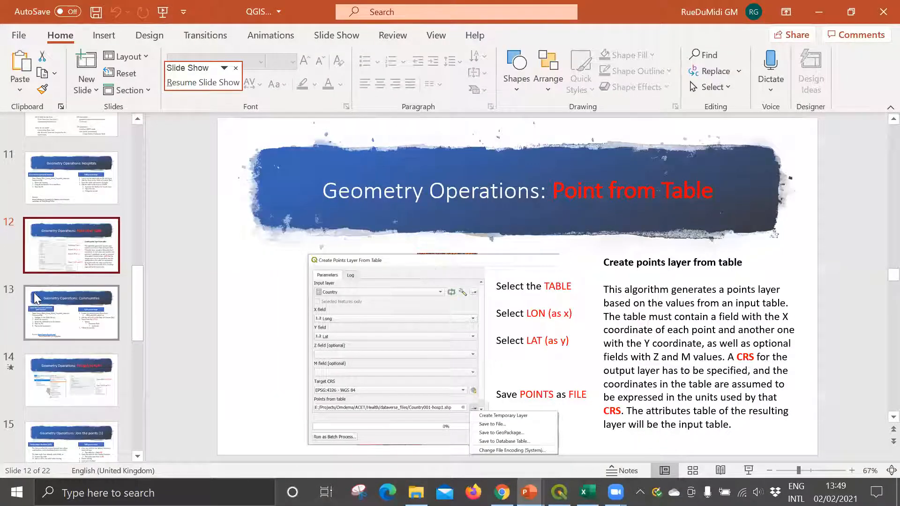
{"action": "left_click", "coordinate": [56, 303]}
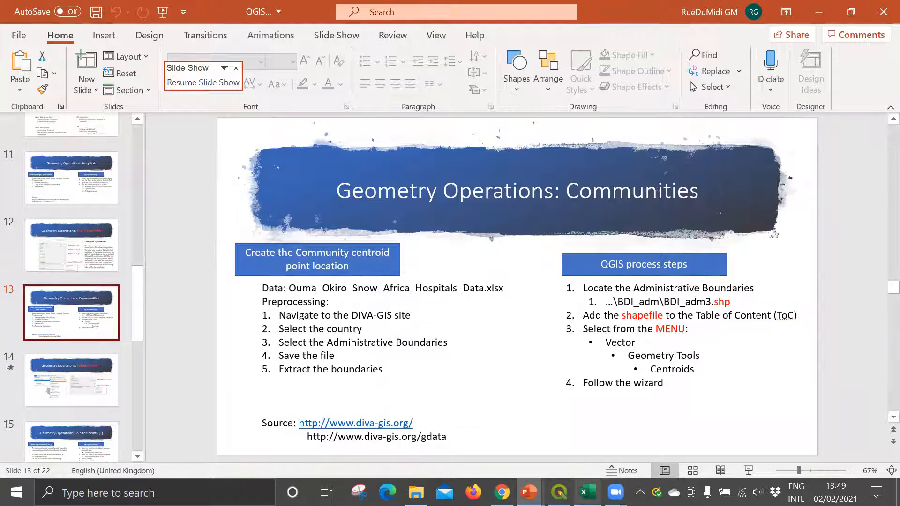
{"action": "mouse_move", "coordinate": [559, 492]}
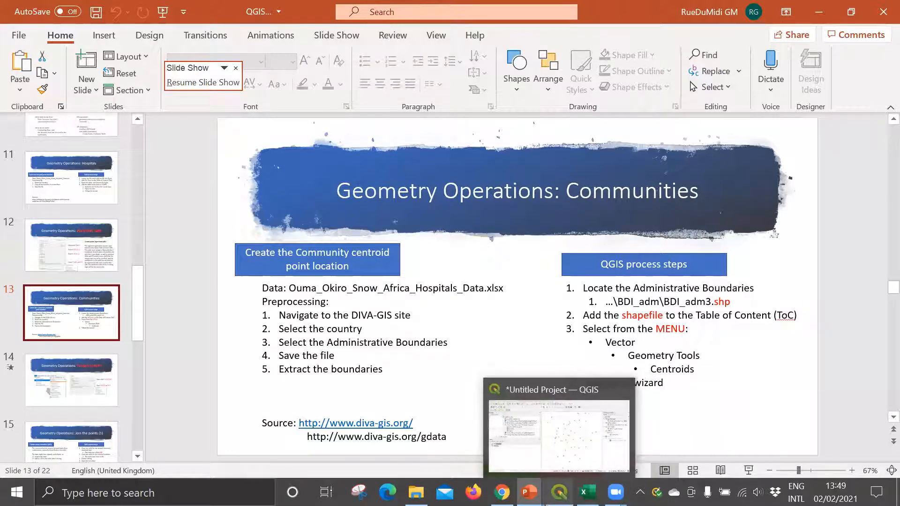
{"action": "mouse_move", "coordinate": [528, 492]}
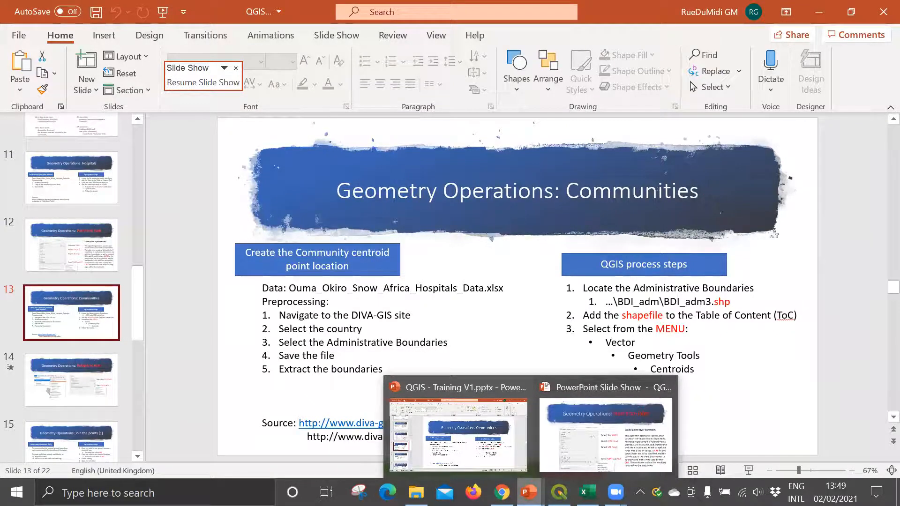
Step: Return to QGIS and add BDI_adm3.shp from the BDI_adm folder to the project as a layer
{"action": "left_click", "coordinate": [559, 492]}
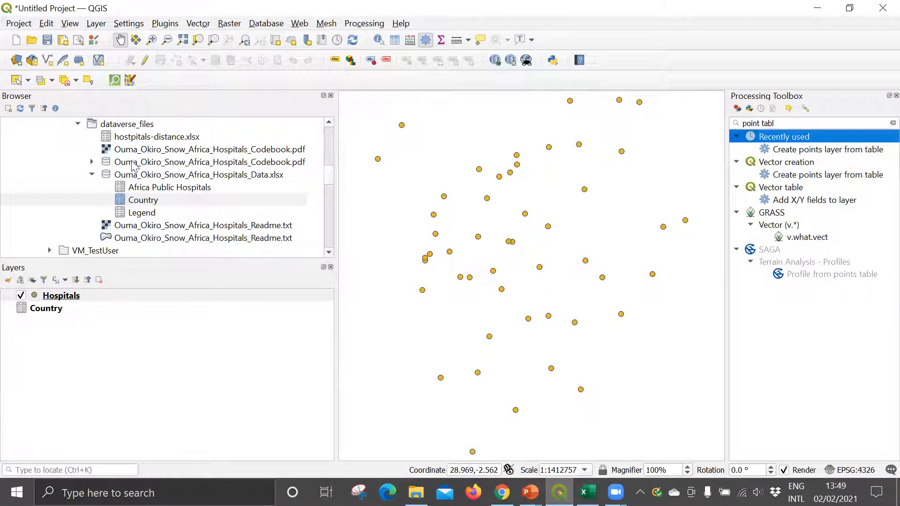
{"action": "scroll", "coordinate": [134, 160], "scroll_direction": "up", "scroll_amount": 1}
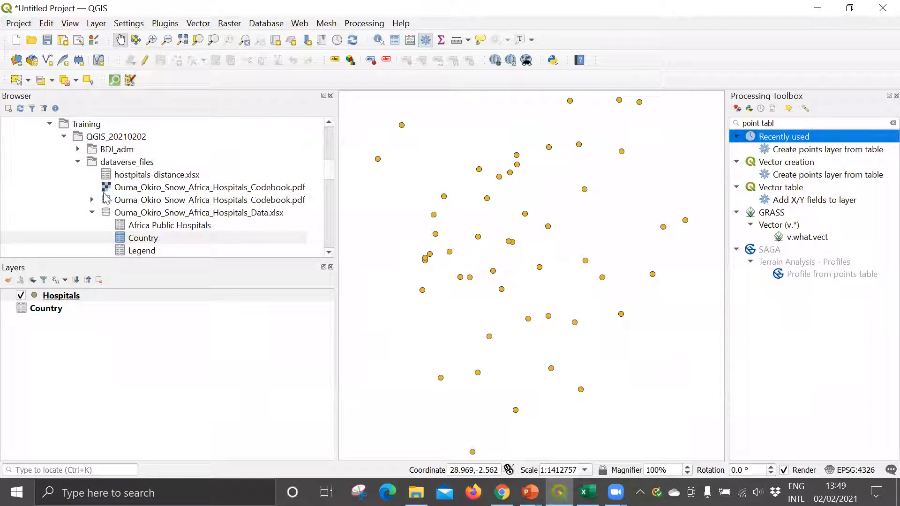
{"action": "left_click", "coordinate": [78, 149]}
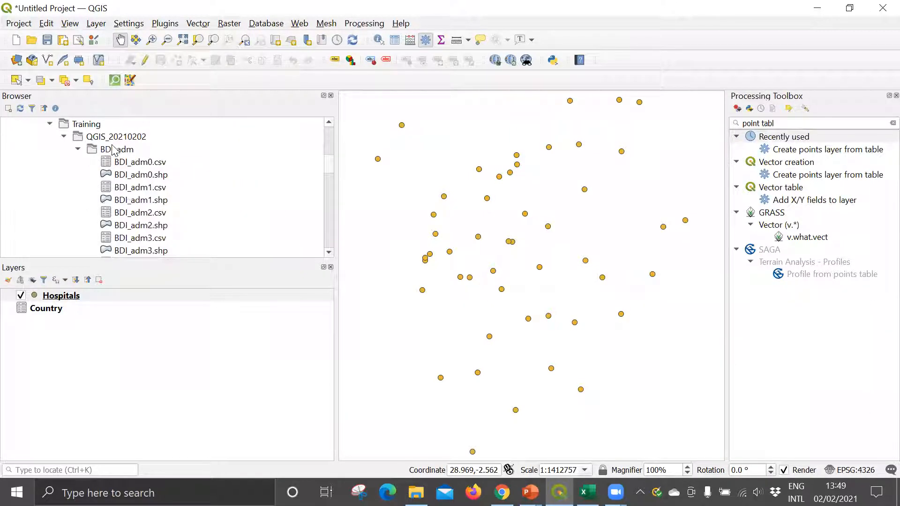
{"action": "left_click", "coordinate": [115, 151]}
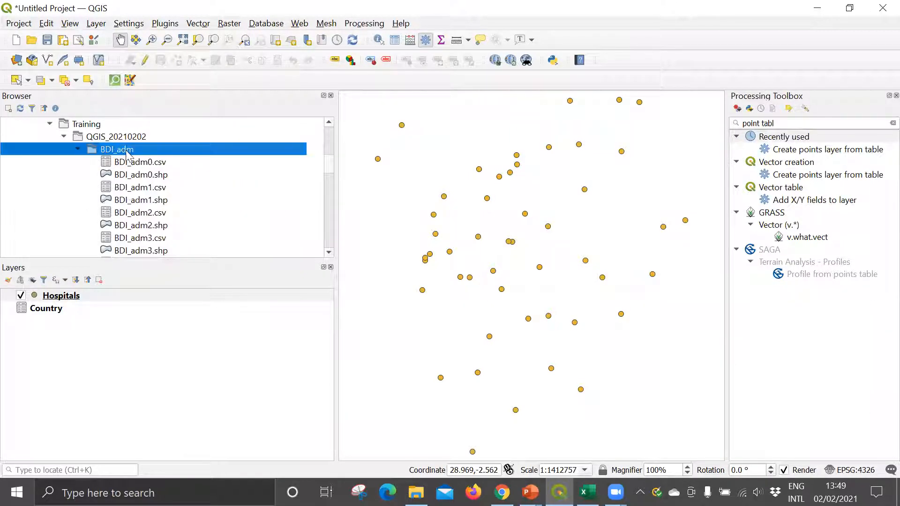
{"action": "left_click", "coordinate": [148, 239]}
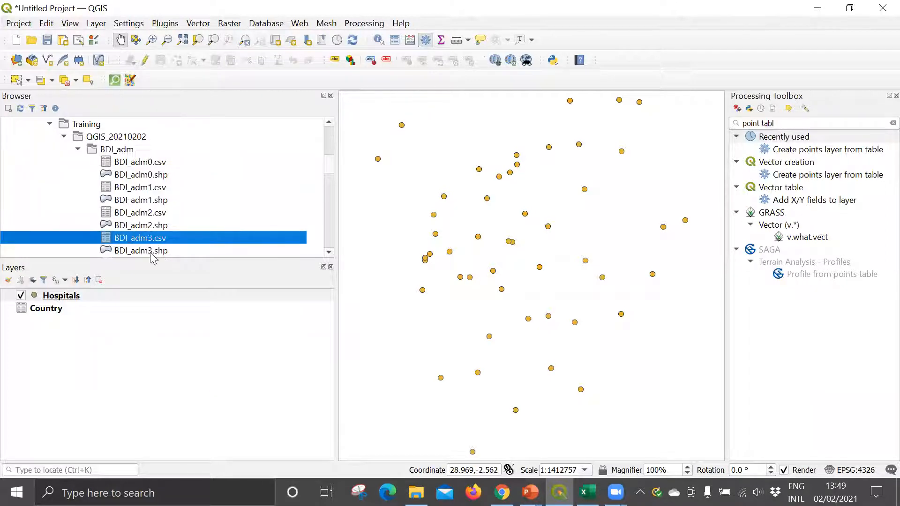
{"action": "left_click_drag", "start_coordinate": [151, 254], "coordinate": [111, 339]}
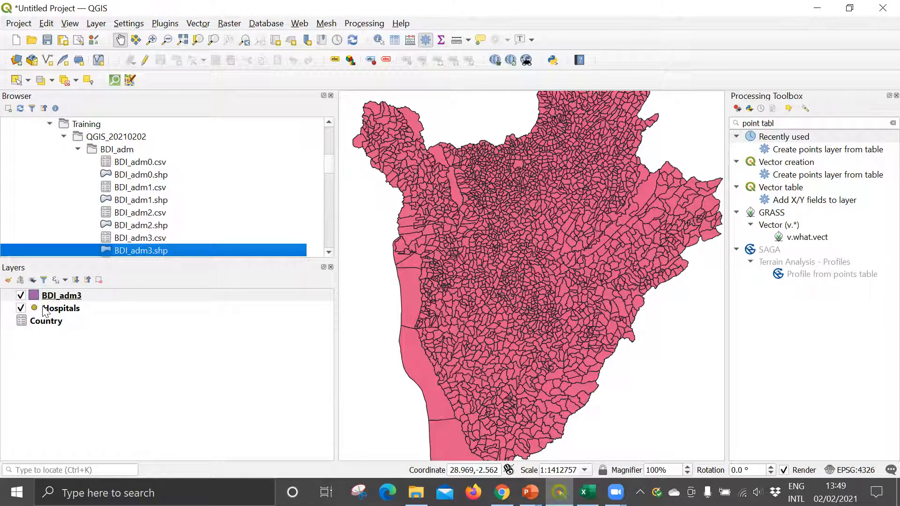
Step: Move the Hospitals layer above BDI_adm3 in the layer order, then make BDI_adm3 the active layer
{"action": "left_click", "coordinate": [47, 310]}
{"action": "left_click_drag", "start_coordinate": [47, 299], "coordinate": [47, 294]}
{"action": "scroll", "coordinate": [503, 252], "scroll_direction": "up", "scroll_amount": 1}
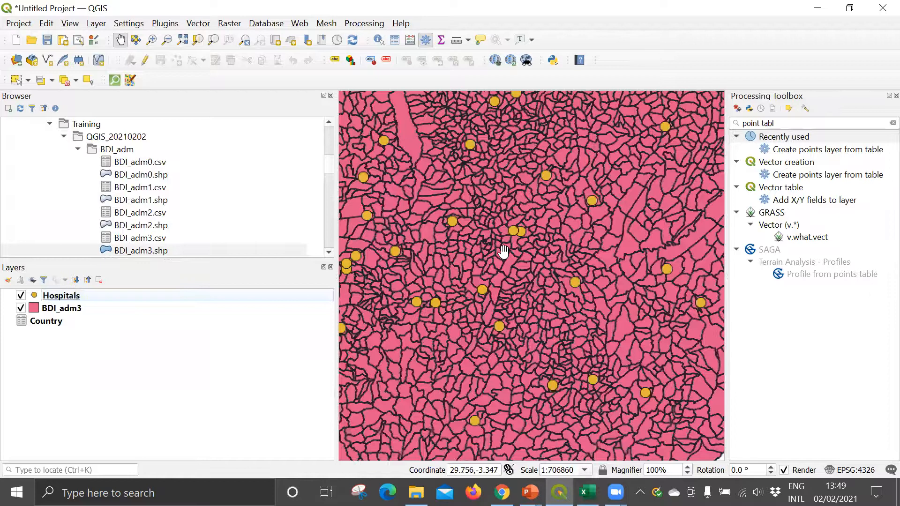
{"action": "scroll", "coordinate": [503, 209], "scroll_direction": "up", "scroll_amount": 1}
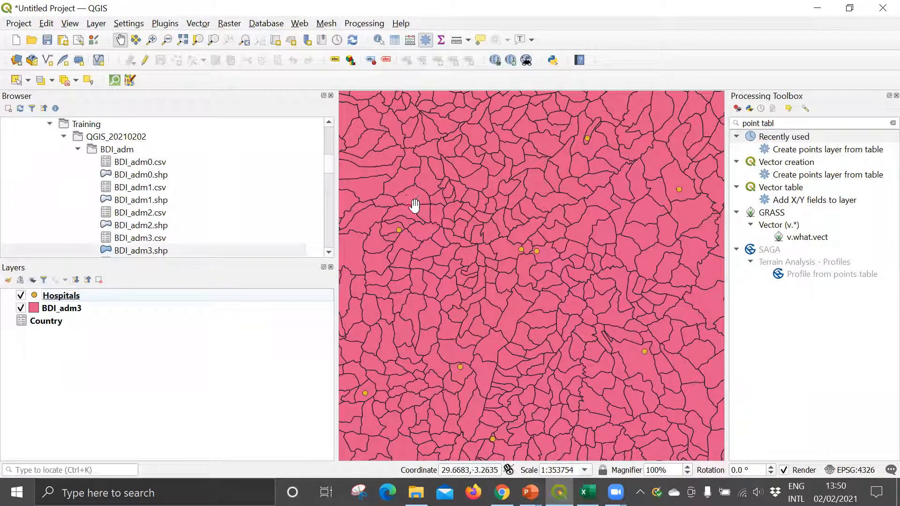
{"action": "left_click", "coordinate": [58, 311]}
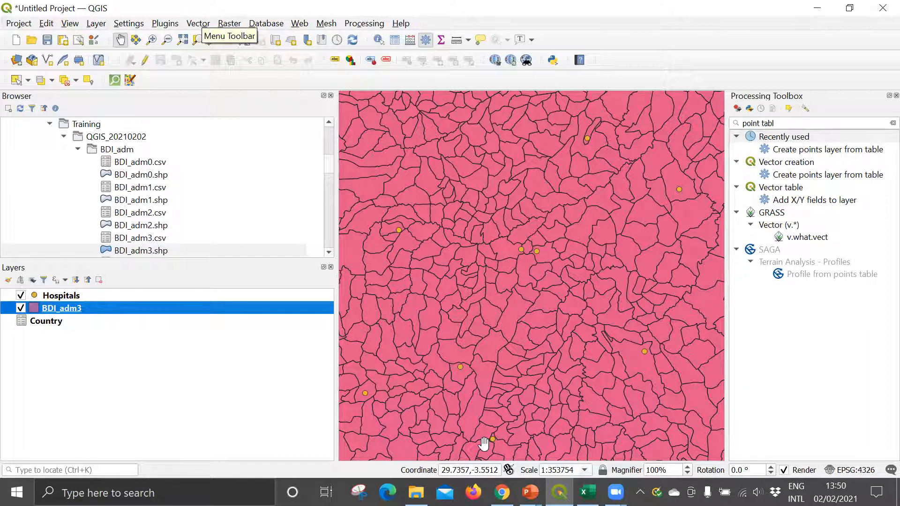
Step: Switch to the running PowerPoint slide show and advance to the Communities slide to review the QGIS centroid process steps
{"action": "mouse_move", "coordinate": [529, 492]}
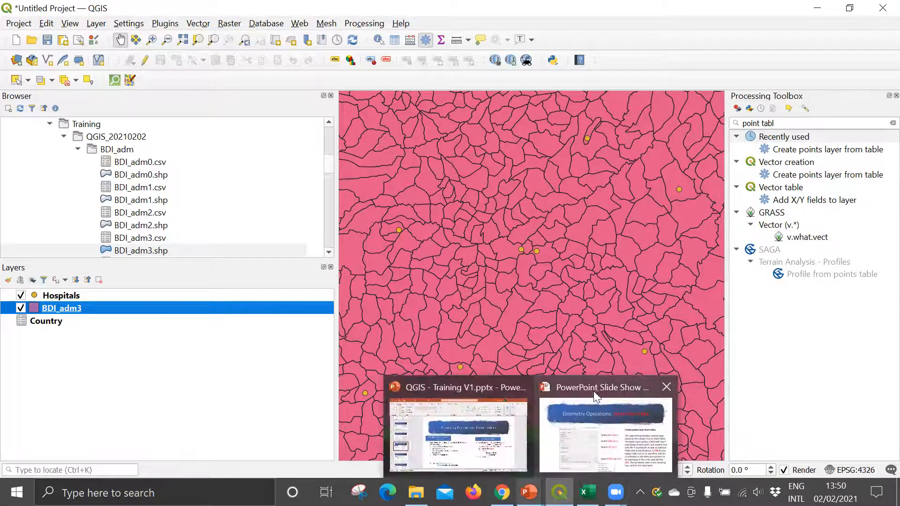
{"action": "left_click", "coordinate": [593, 391]}
{"action": "left_click", "coordinate": [367, 300]}
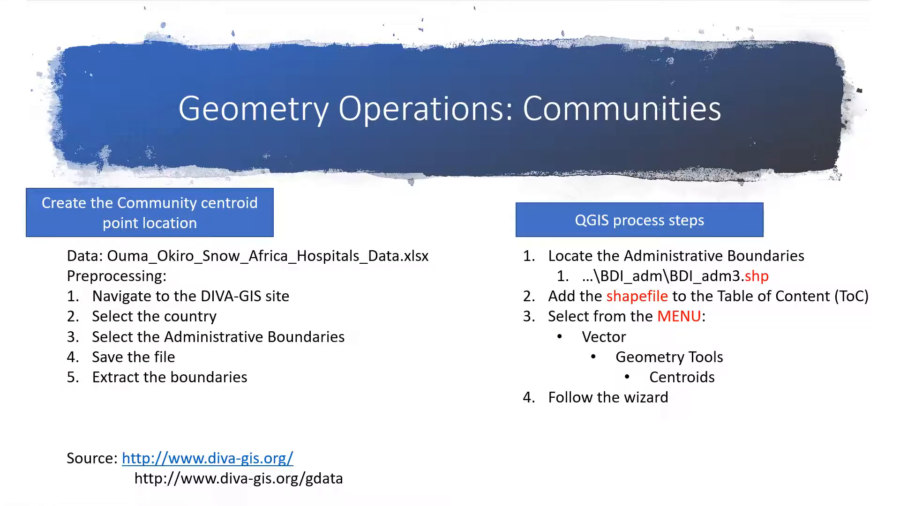
Step: Return to QGIS and open the Centroids geometry tool for the BDI_adm3 layer
{"action": "key", "text": "alt+Tab"}
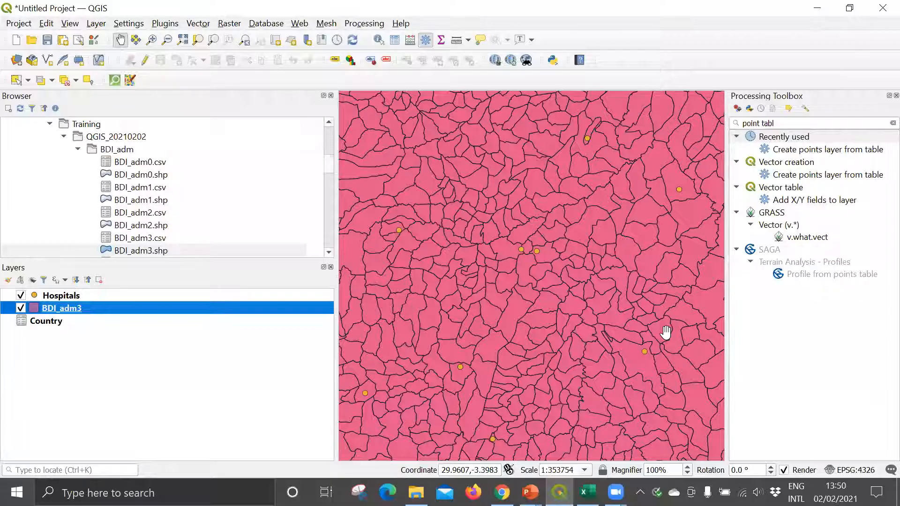
{"action": "left_click", "coordinate": [197, 25]}
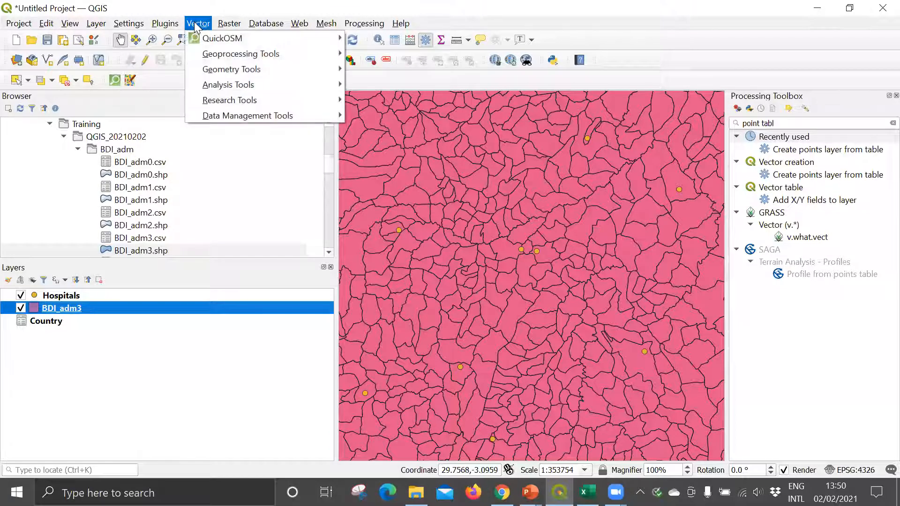
{"action": "mouse_move", "coordinate": [203, 71]}
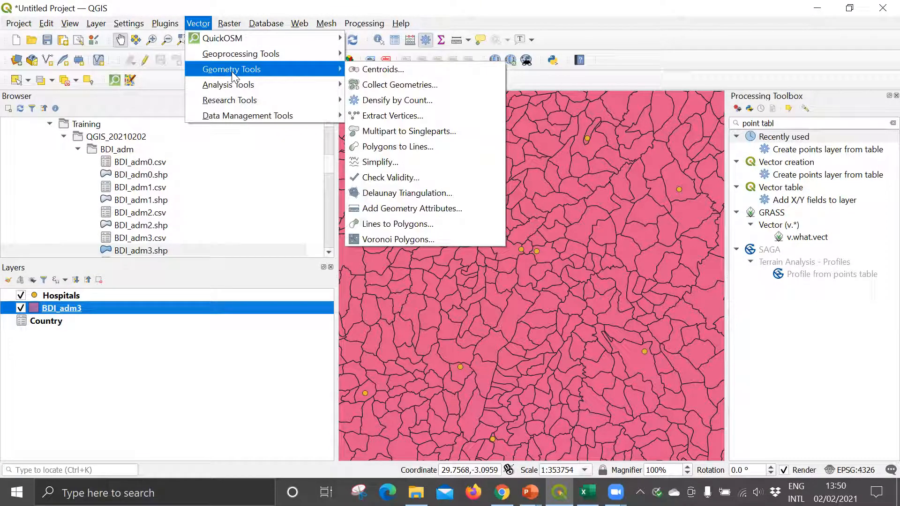
{"action": "left_click", "coordinate": [376, 69]}
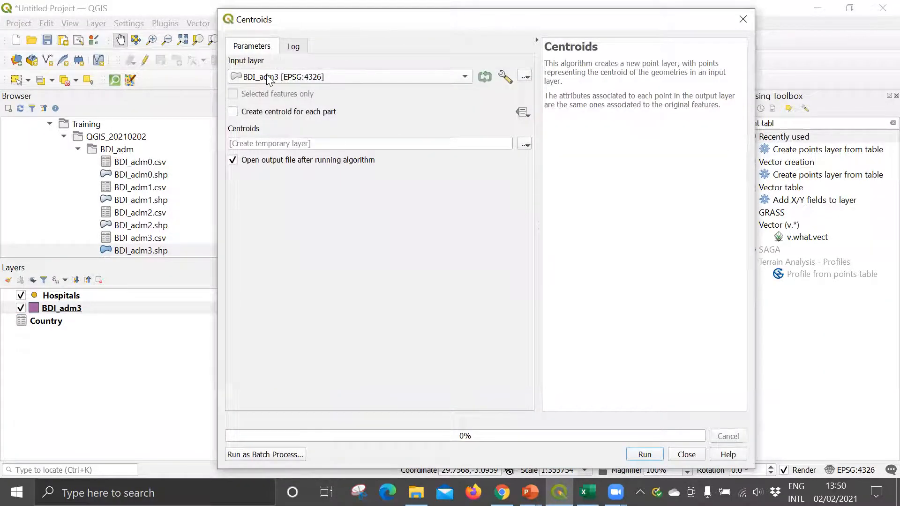
Step: Set the centroids output to a shapefile named Community in the Training folder
{"action": "left_click", "coordinate": [525, 145]}
{"action": "left_click", "coordinate": [541, 174]}
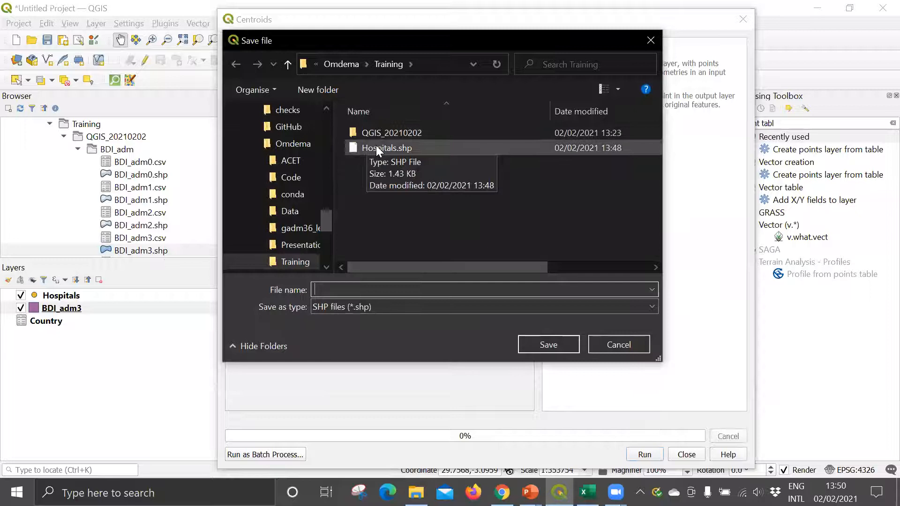
{"action": "type", "text": "Community"}
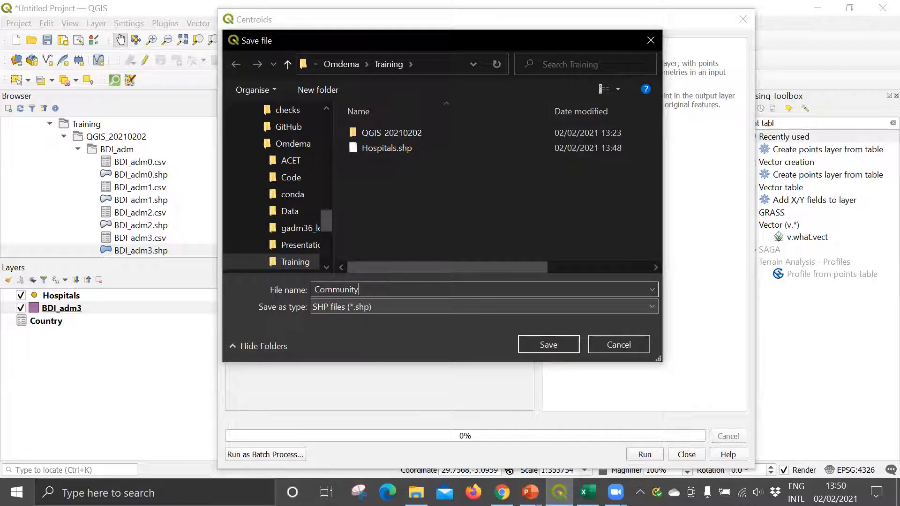
{"action": "left_click", "coordinate": [544, 346]}
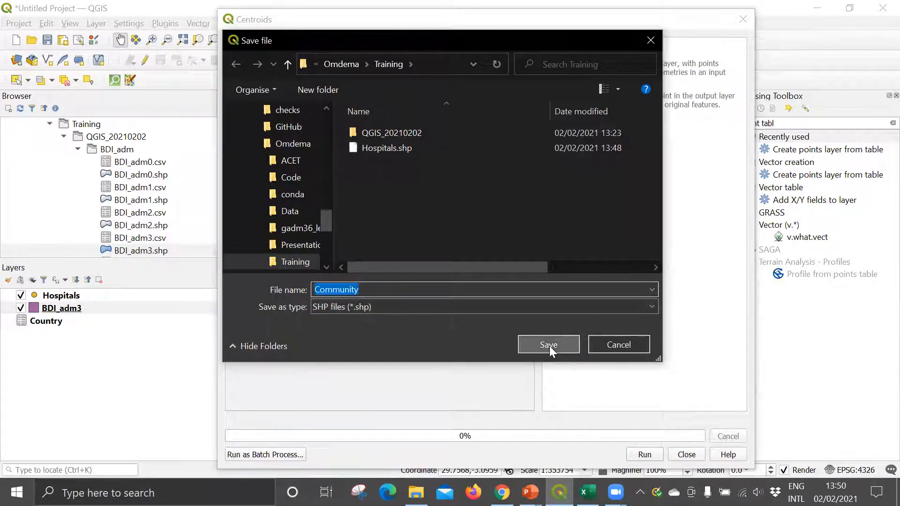
{"action": "left_click", "coordinate": [551, 345]}
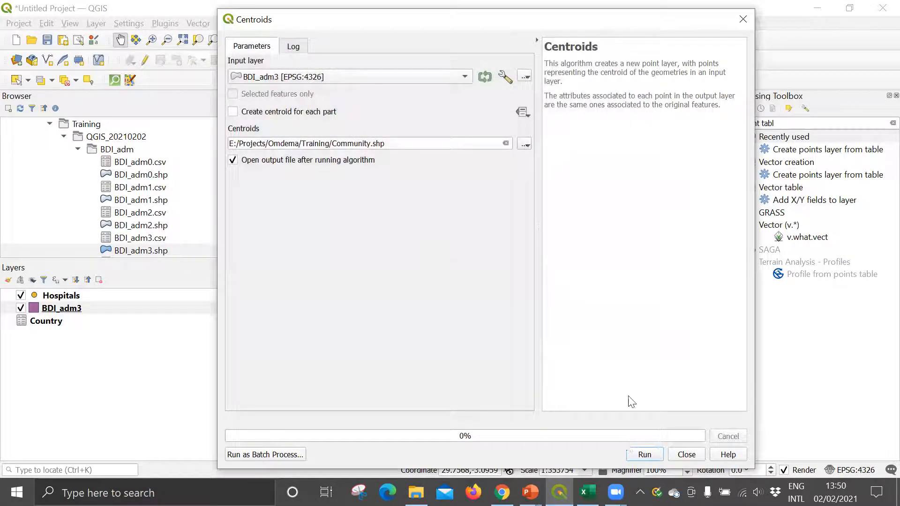
Step: Move the Centroids dialog aside to uncover part of the map and run the algorithm
{"action": "left_click_drag", "start_coordinate": [477, 24], "coordinate": [462, 17]}
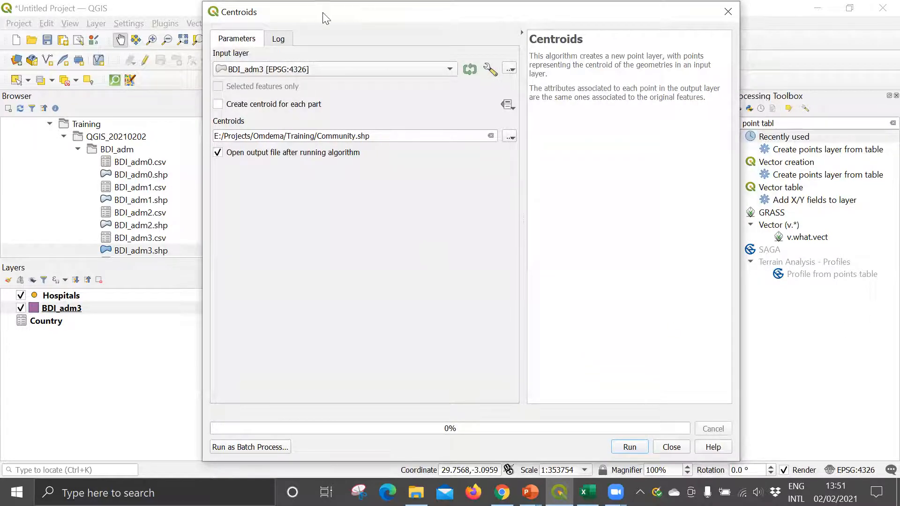
{"action": "left_click_drag", "start_coordinate": [318, 18], "coordinate": [151, 17]}
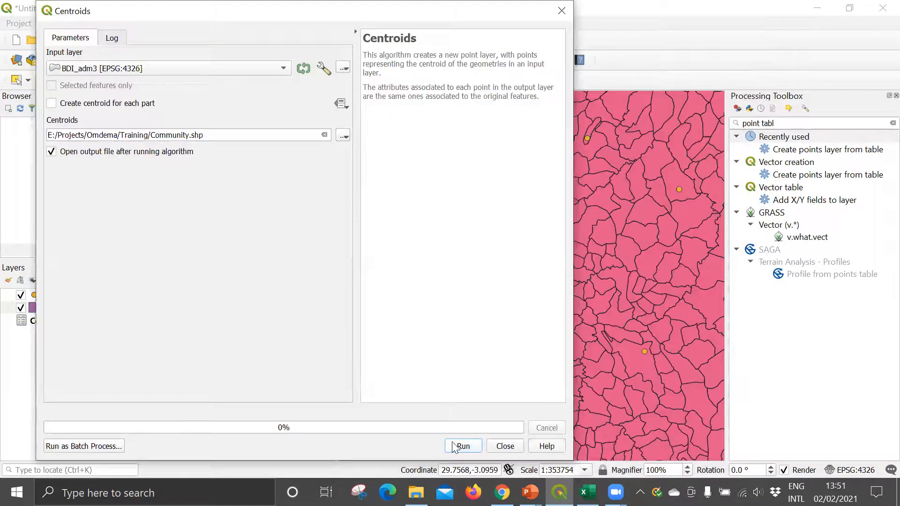
{"action": "left_click", "coordinate": [458, 447]}
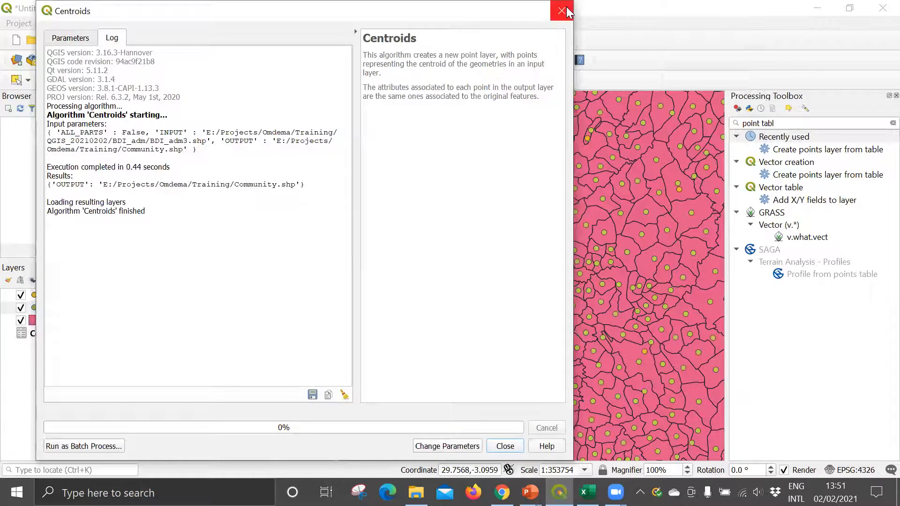
Step: Hide the BDI_adm3 layer and give the Hospitals points the effect drop shadow marker symbol
{"action": "left_click", "coordinate": [501, 444]}
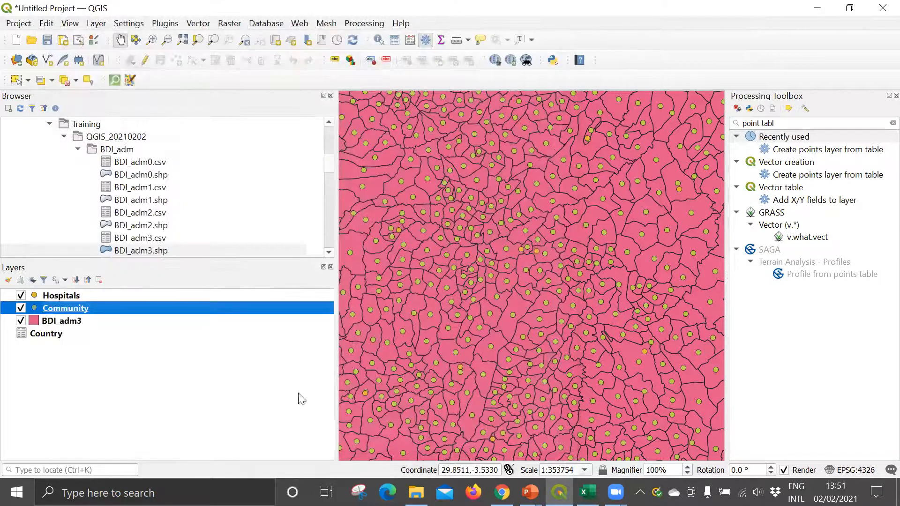
{"action": "left_click", "coordinate": [21, 321]}
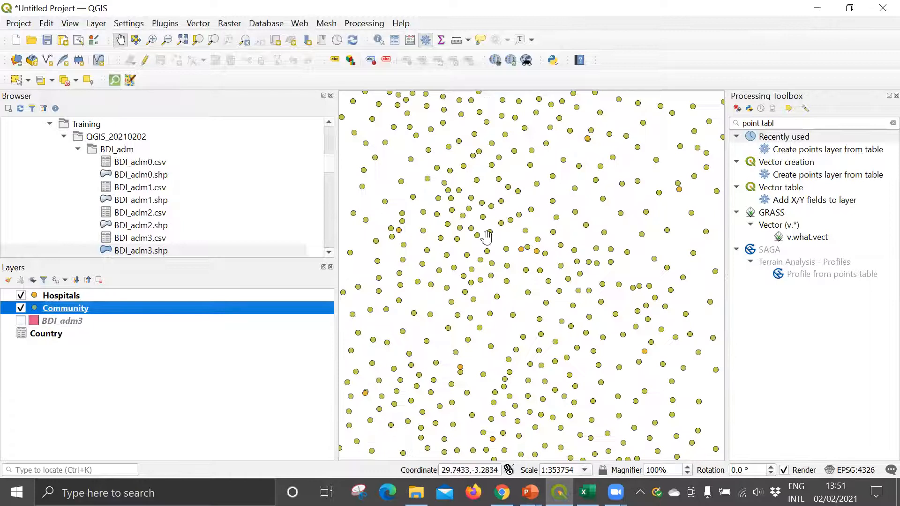
{"action": "double_click", "coordinate": [55, 295]}
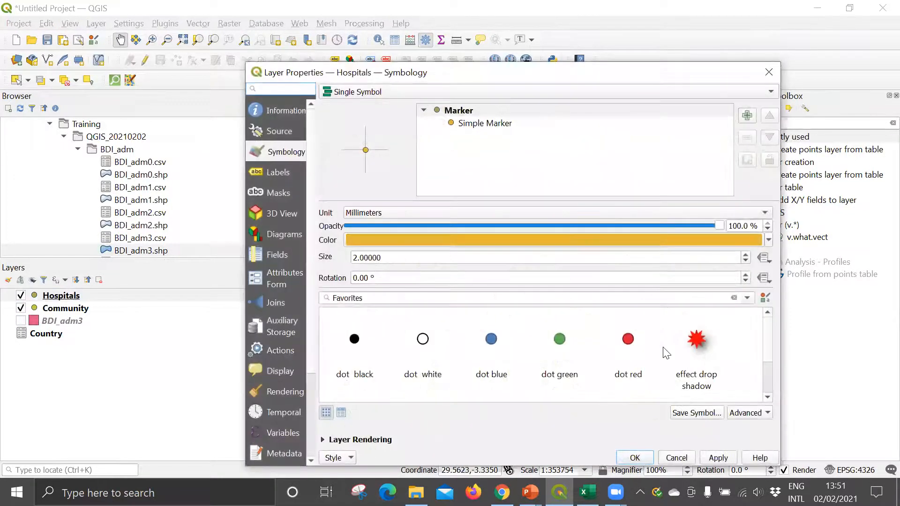
{"action": "left_click", "coordinate": [696, 341]}
{"action": "left_click", "coordinate": [634, 458]}
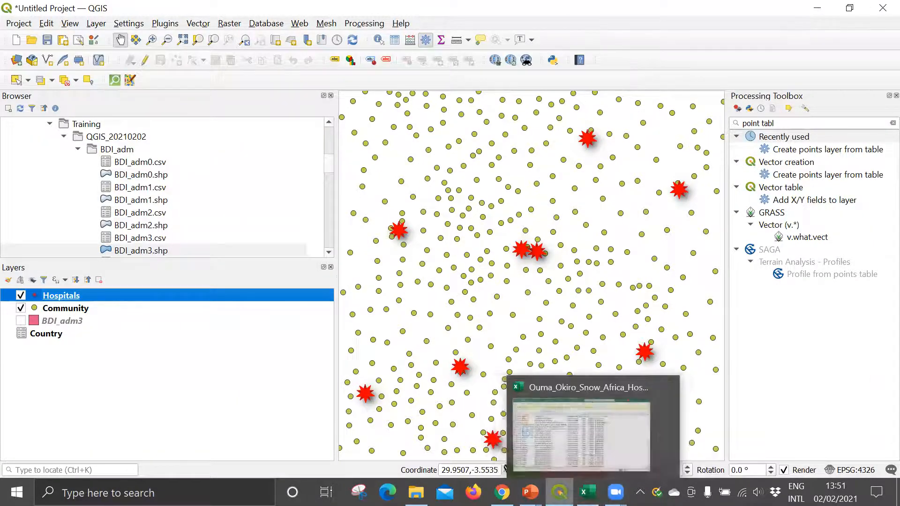
Step: Switch to the running PowerPoint slide show and advance past the Polygon to Point slide to Join the points (1)
{"action": "mouse_move", "coordinate": [530, 492]}
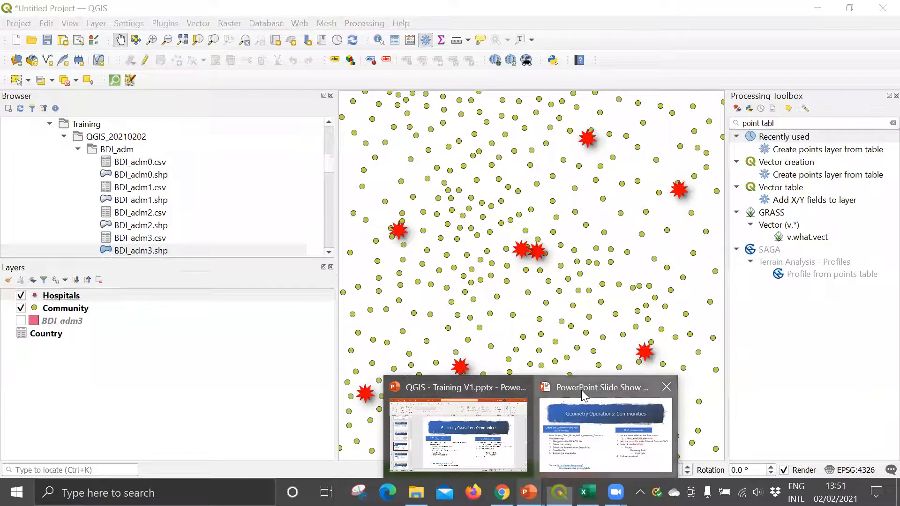
{"action": "left_click", "coordinate": [583, 398]}
{"action": "left_click", "coordinate": [325, 241]}
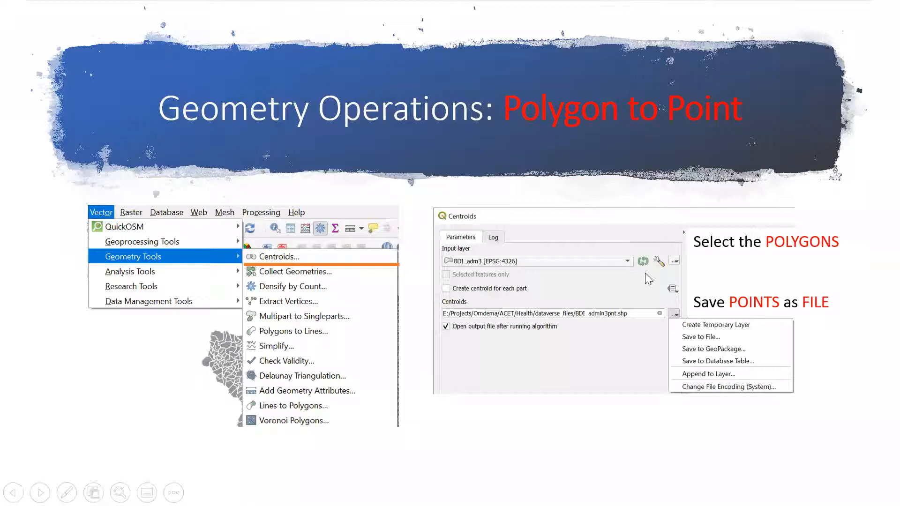
{"action": "left_click", "coordinate": [752, 332]}
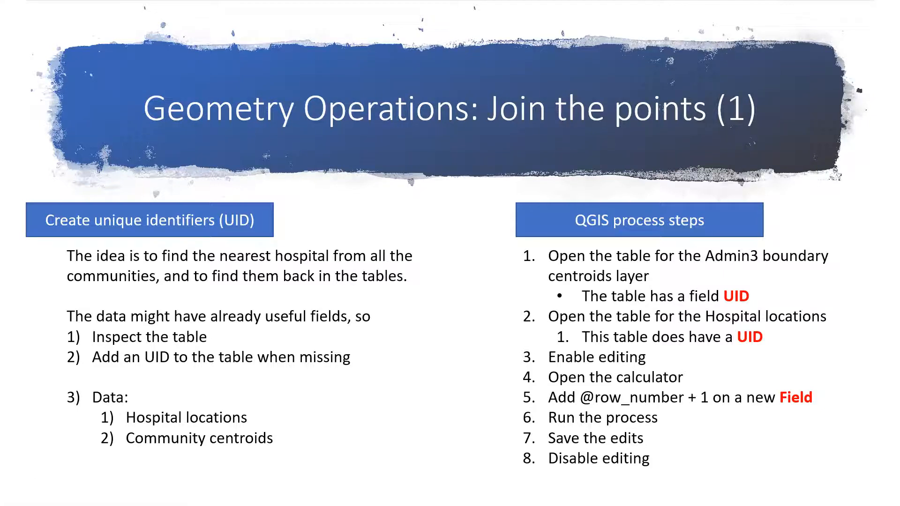
Step: Return to QGIS and open the attribute table of the Community layer
{"action": "key", "text": "alt+Tab"}
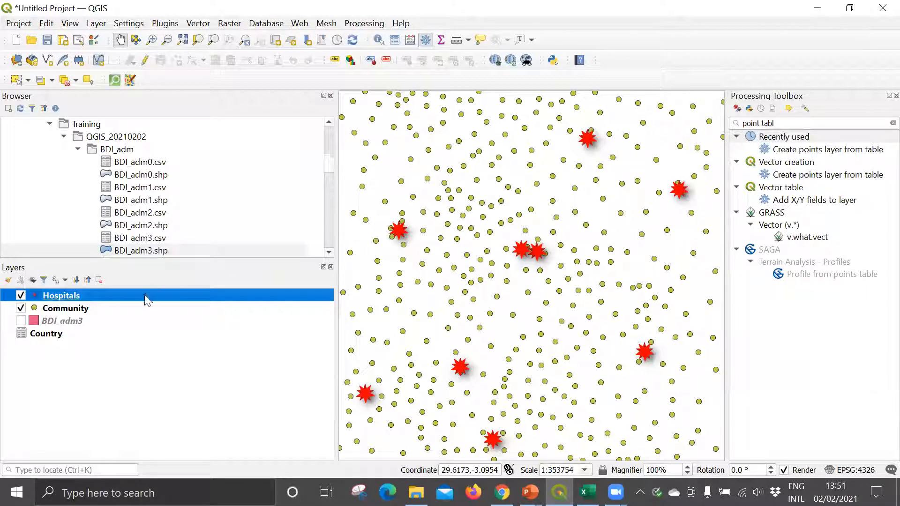
{"action": "left_click", "coordinate": [63, 309]}
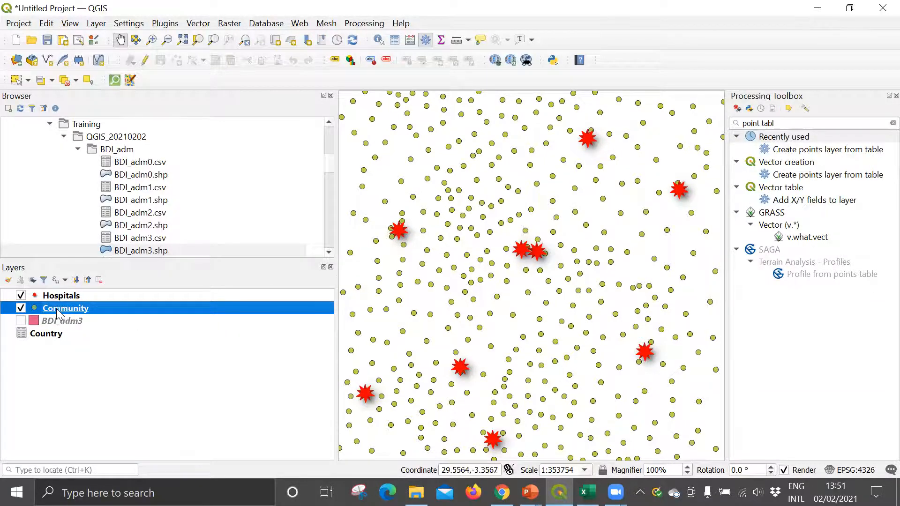
{"action": "right_click", "coordinate": [58, 311]}
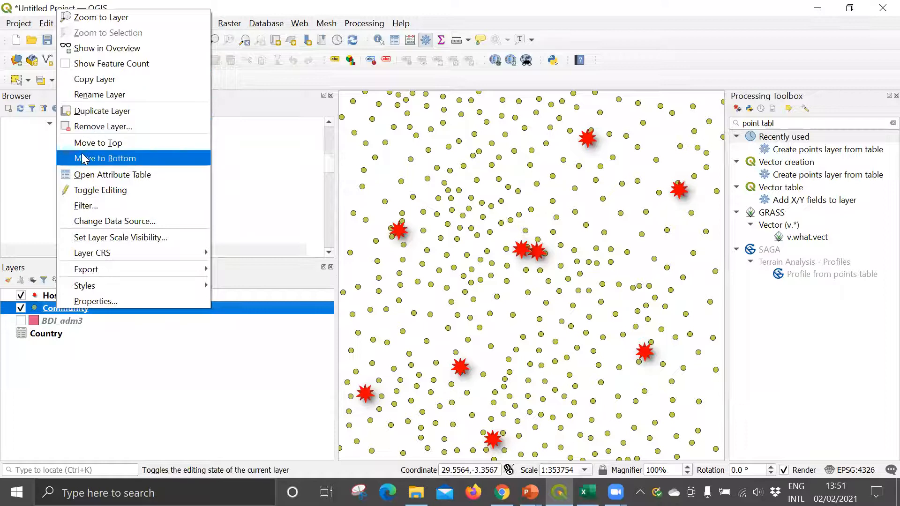
{"action": "left_click", "coordinate": [75, 178]}
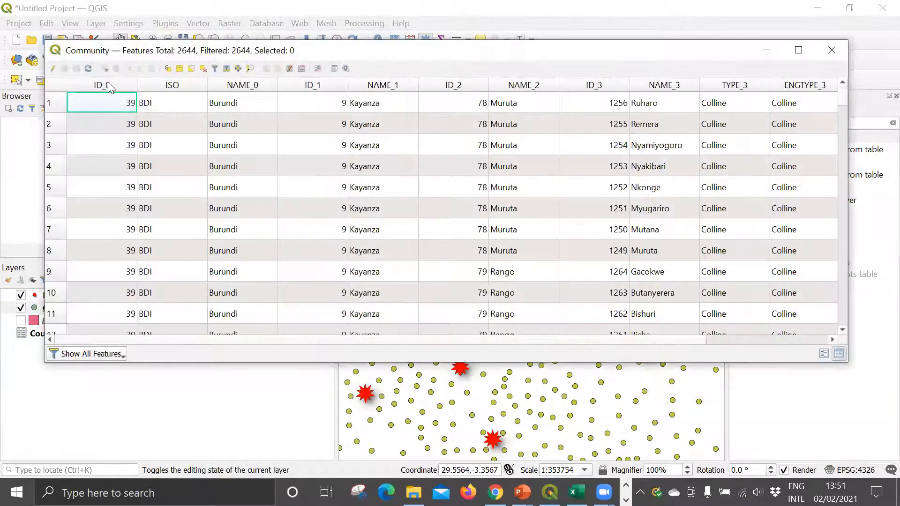
Step: Sort the Community table by ID_1 and by ID_3 to look for a unique identifier field, and close the table
{"action": "left_click", "coordinate": [128, 87]}
{"action": "left_click", "coordinate": [310, 88]}
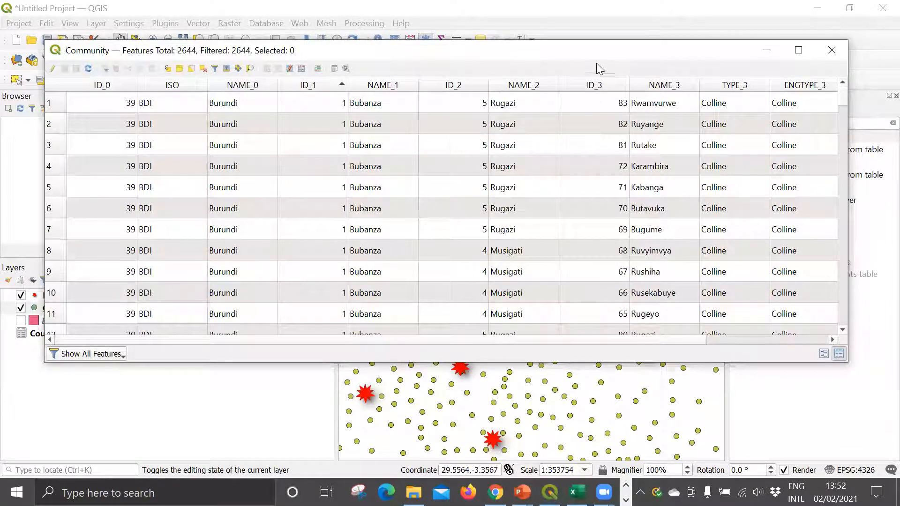
{"action": "left_click_drag", "start_coordinate": [589, 49], "coordinate": [537, 55]}
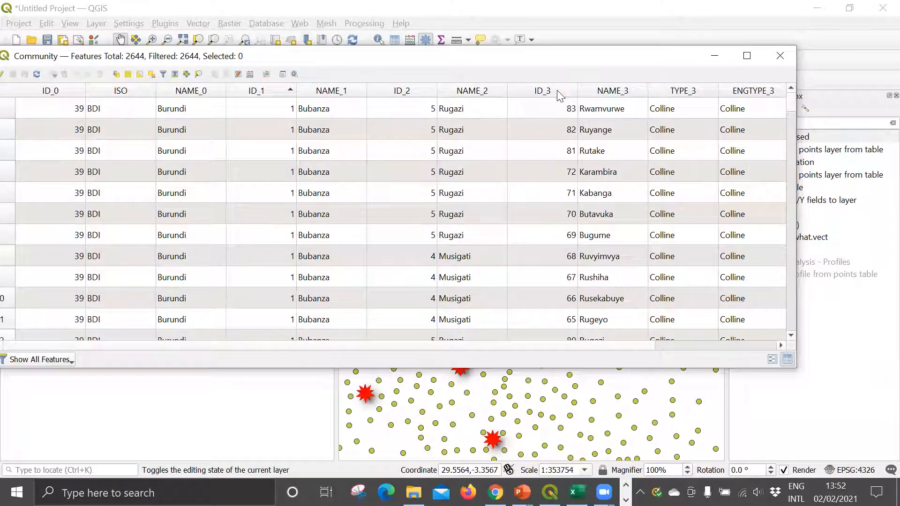
{"action": "left_click", "coordinate": [557, 91]}
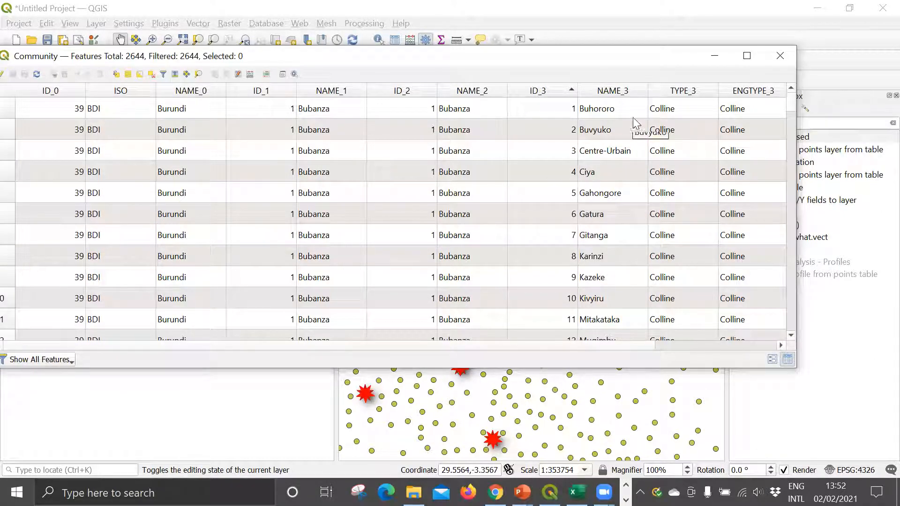
{"action": "left_click", "coordinate": [778, 57]}
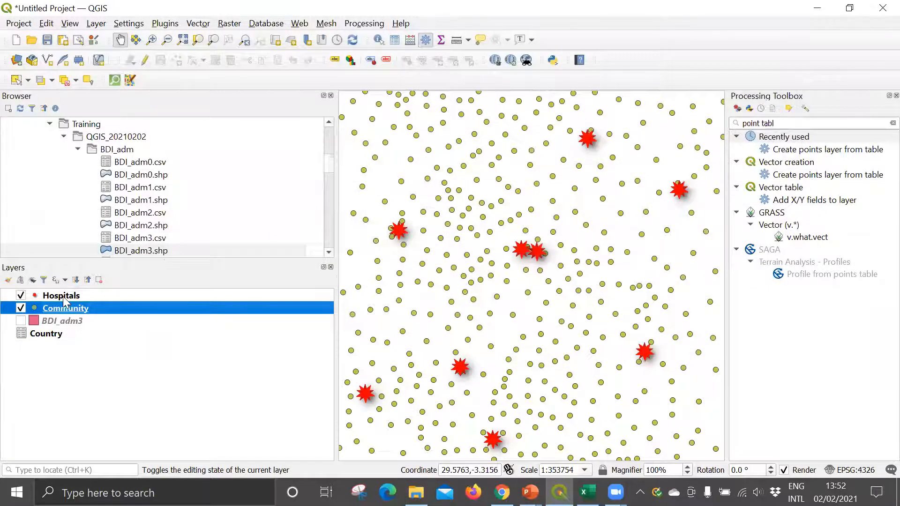
Step: Open the attribute table of the Hospitals layer to check its fields for a unique identifier
{"action": "left_click", "coordinate": [63, 295]}
{"action": "right_click", "coordinate": [63, 296]}
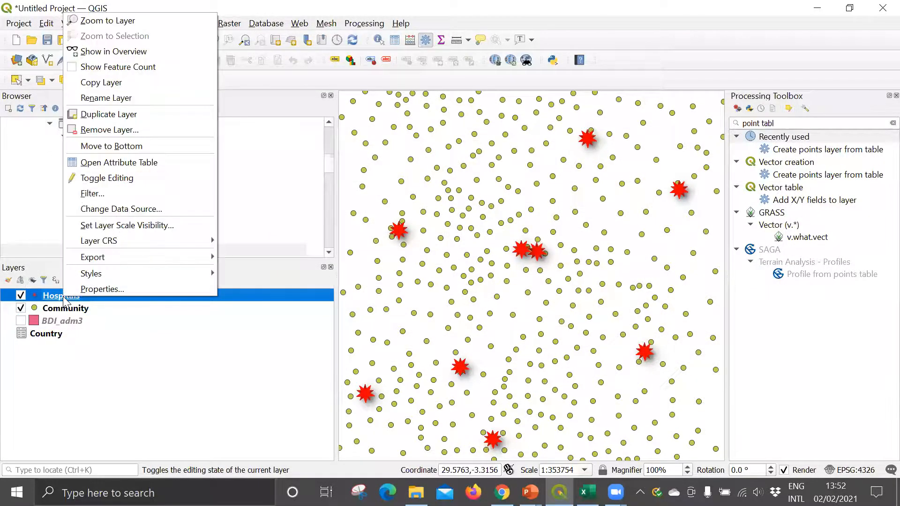
{"action": "left_click", "coordinate": [102, 162]}
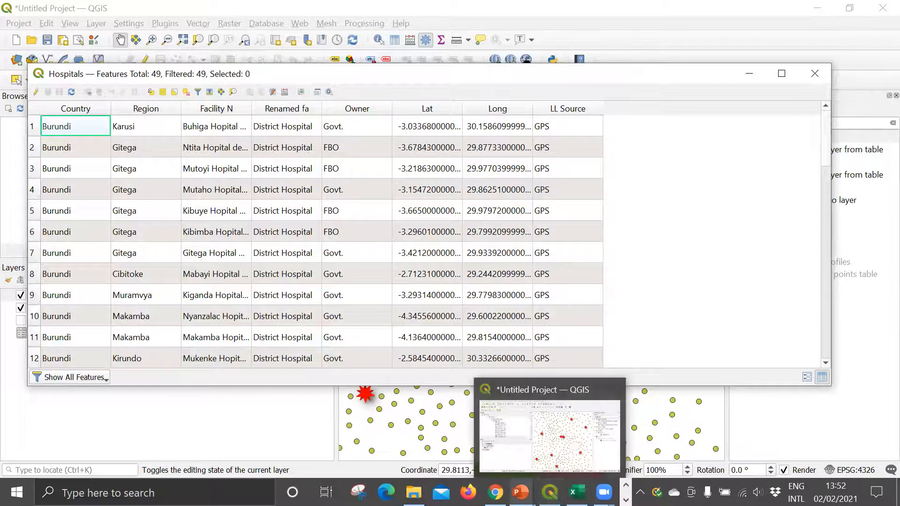
Step: Switch back to the PowerPoint slide show to review the steps for adding a unique identifier field
{"action": "mouse_move", "coordinate": [549, 492]}
{"action": "mouse_move", "coordinate": [522, 492]}
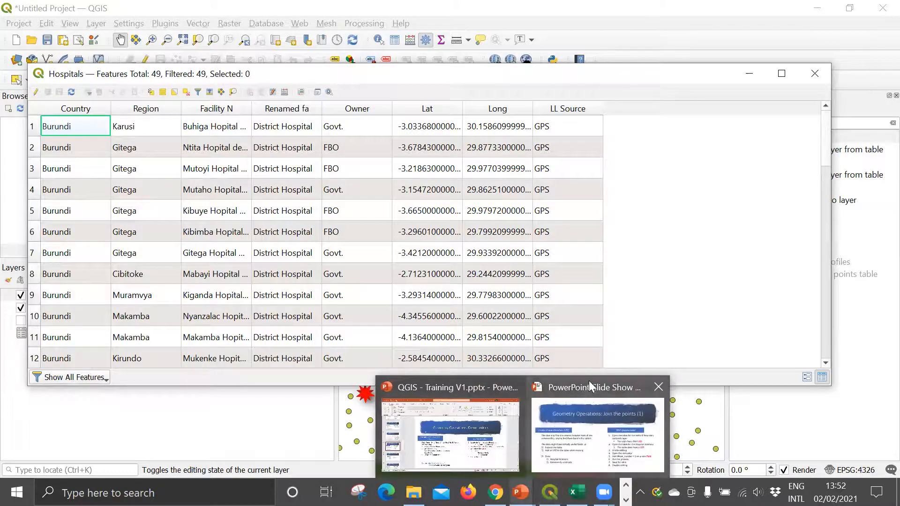
{"action": "left_click", "coordinate": [588, 380]}
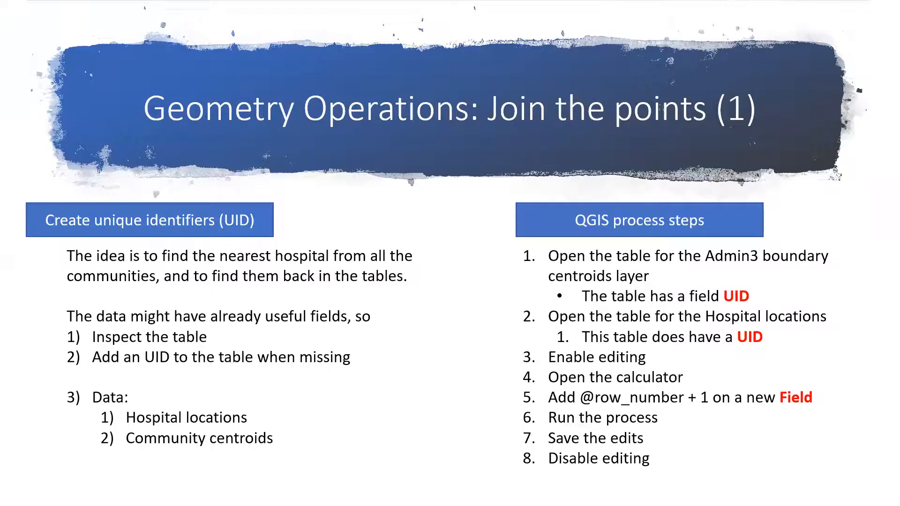
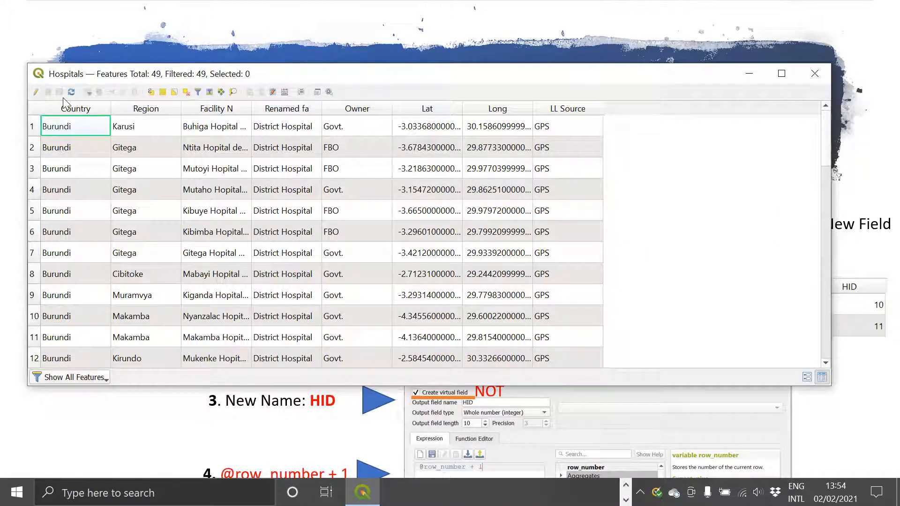
{"action": "left_click", "coordinate": [35, 92]}
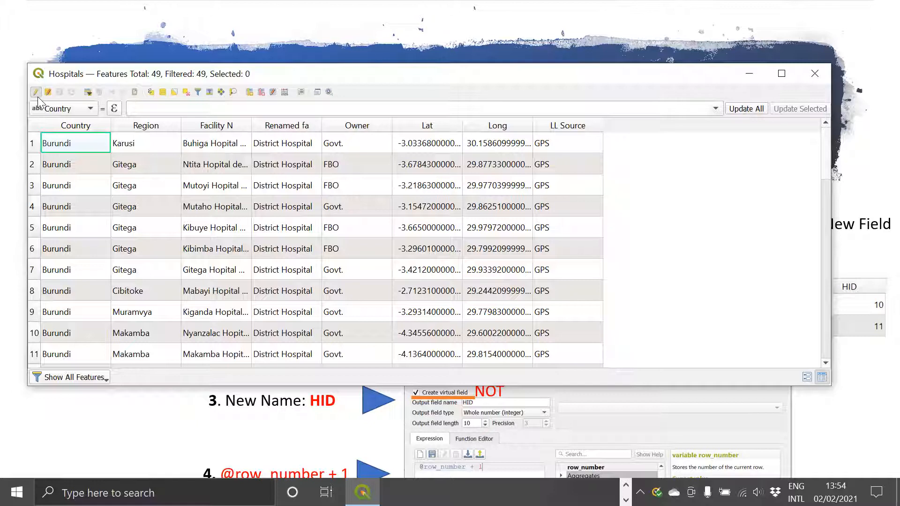
{"action": "left_click", "coordinate": [284, 92]}
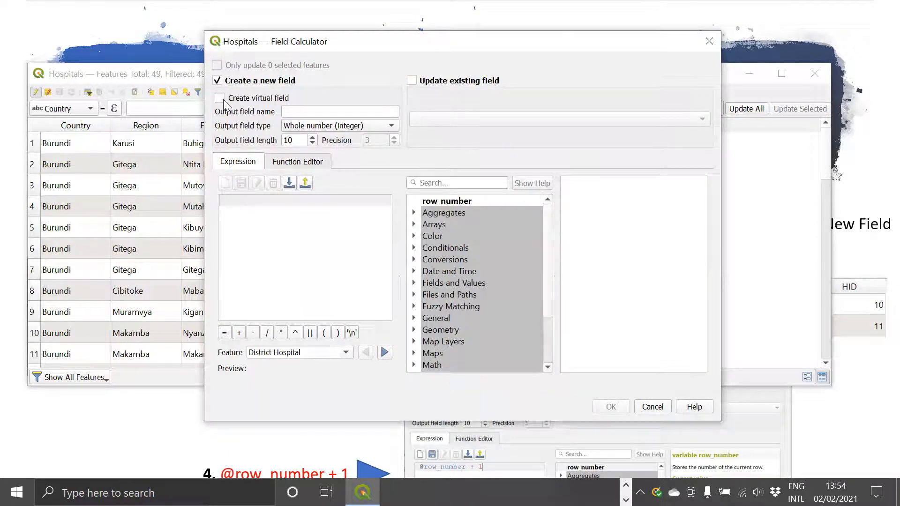
{"action": "left_click", "coordinate": [335, 113]}
{"action": "type", "text": "HID"}
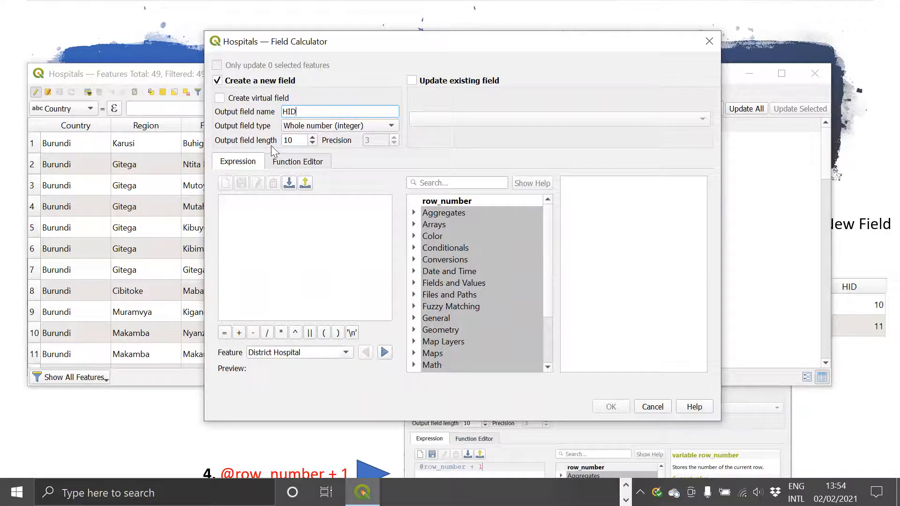
{"action": "left_click", "coordinate": [260, 210]}
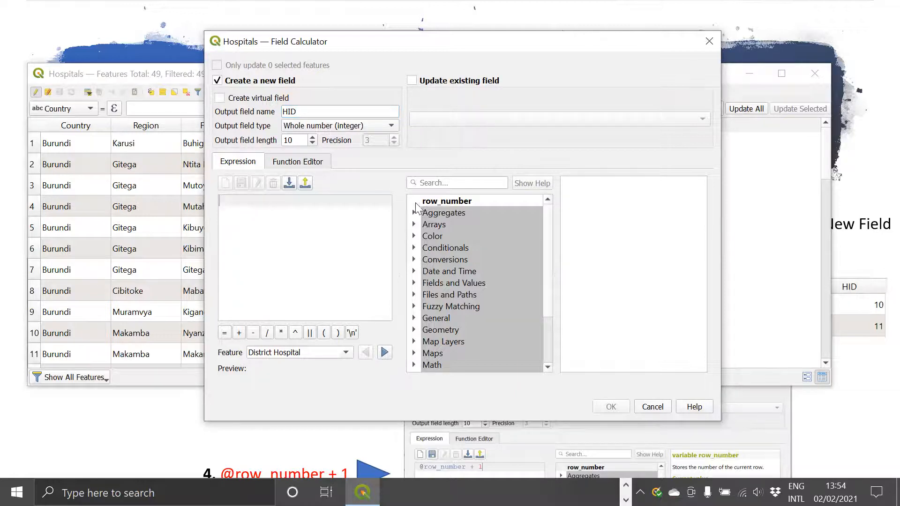
{"action": "double_click", "coordinate": [446, 201]}
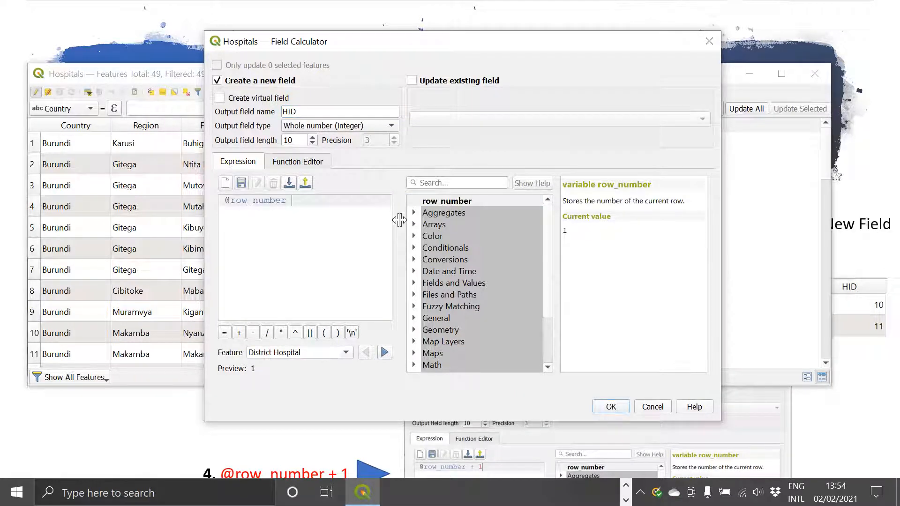
{"action": "type", "text": "+1"}
{"action": "left_click", "coordinate": [609, 407]}
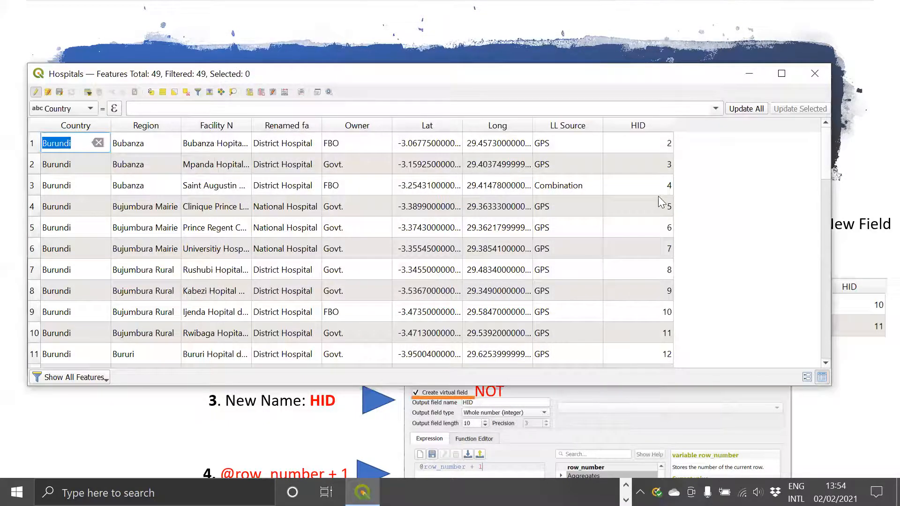
Step: Sort the Hospitals table by HID in descending and ascending order to check the identifier values
{"action": "left_click", "coordinate": [646, 126]}
{"action": "right_click", "coordinate": [645, 125]}
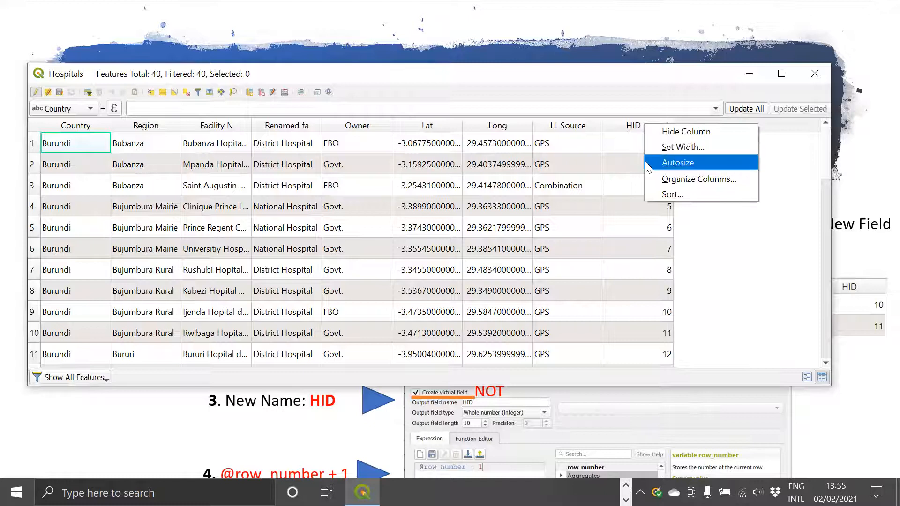
{"action": "left_click", "coordinate": [620, 125]}
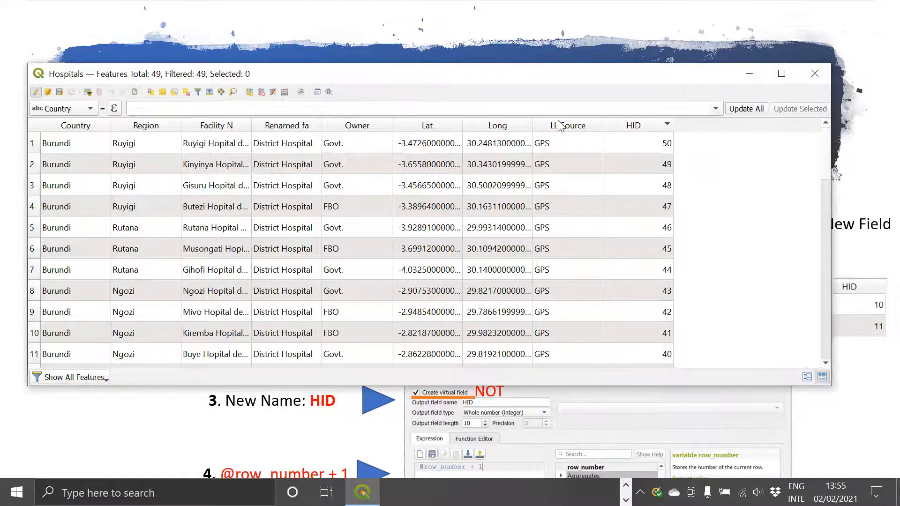
{"action": "left_click", "coordinate": [648, 128]}
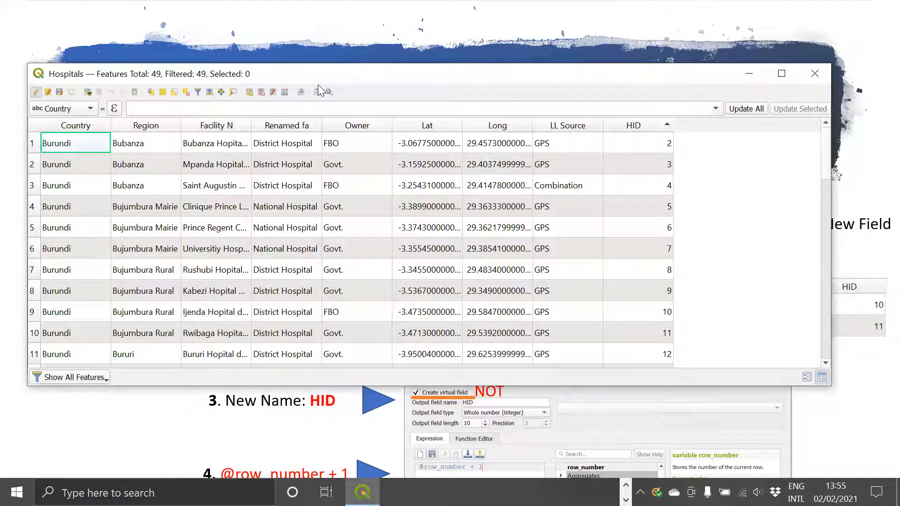
{"action": "left_click", "coordinate": [284, 93]}
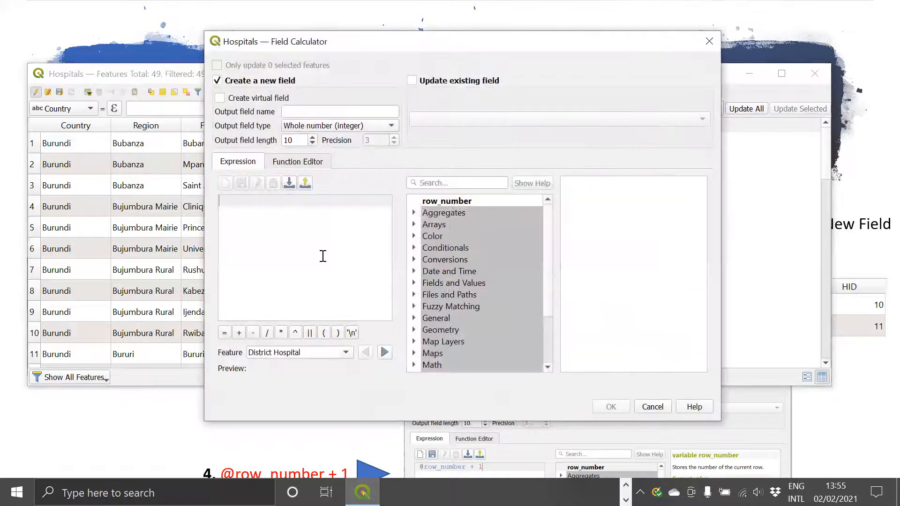
{"action": "left_click", "coordinate": [220, 82]}
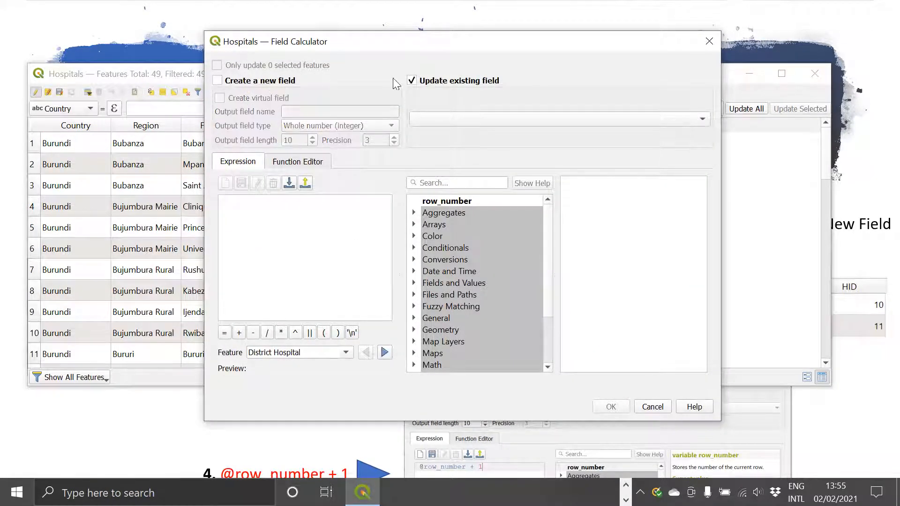
{"action": "left_click", "coordinate": [462, 118]}
{"action": "left_click", "coordinate": [435, 226]}
{"action": "double_click", "coordinate": [430, 202]}
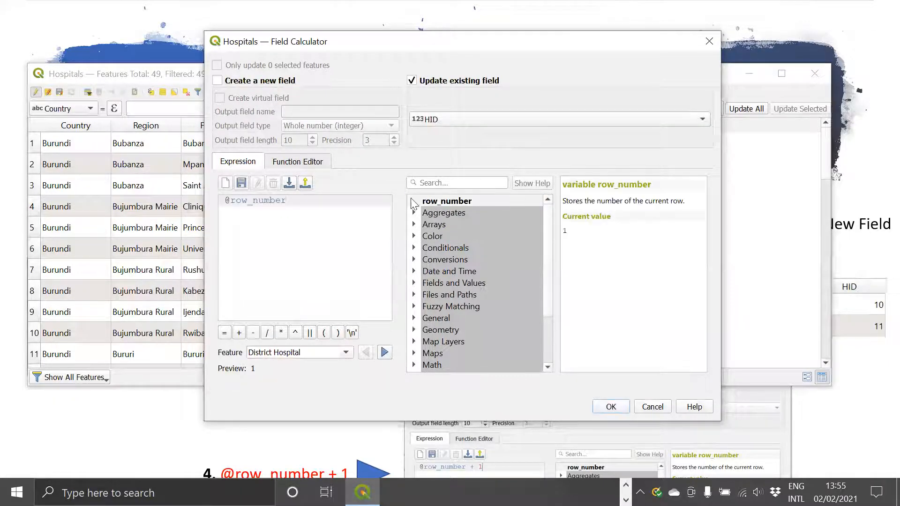
{"action": "left_click", "coordinate": [610, 406]}
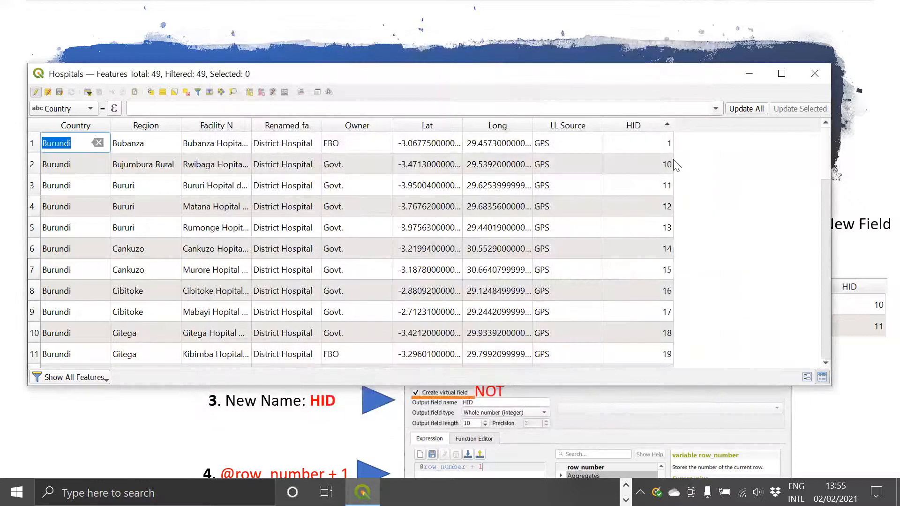
{"action": "left_click", "coordinate": [646, 124]}
{"action": "left_click", "coordinate": [647, 124]}
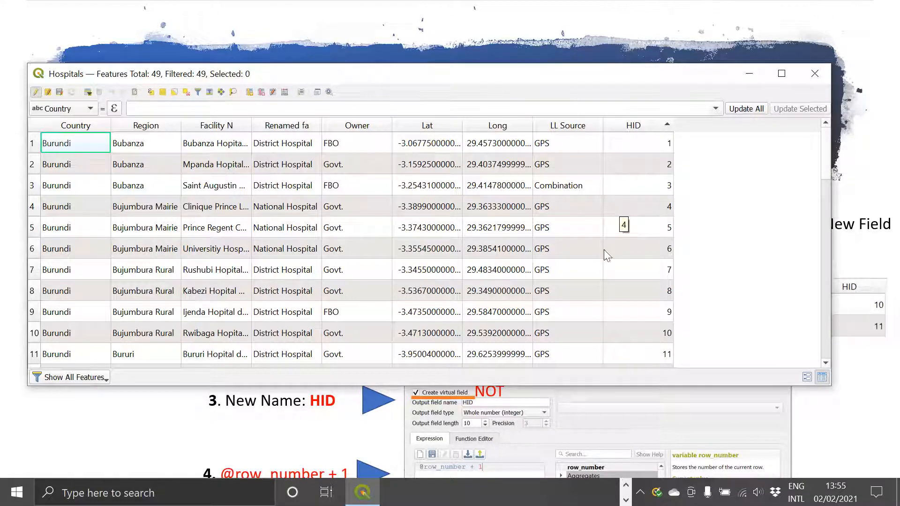
Step: Select the Community layer in QGIS and switch to the PowerPoint slide show to review the steps for joining the points
{"action": "left_click", "coordinate": [429, 438]}
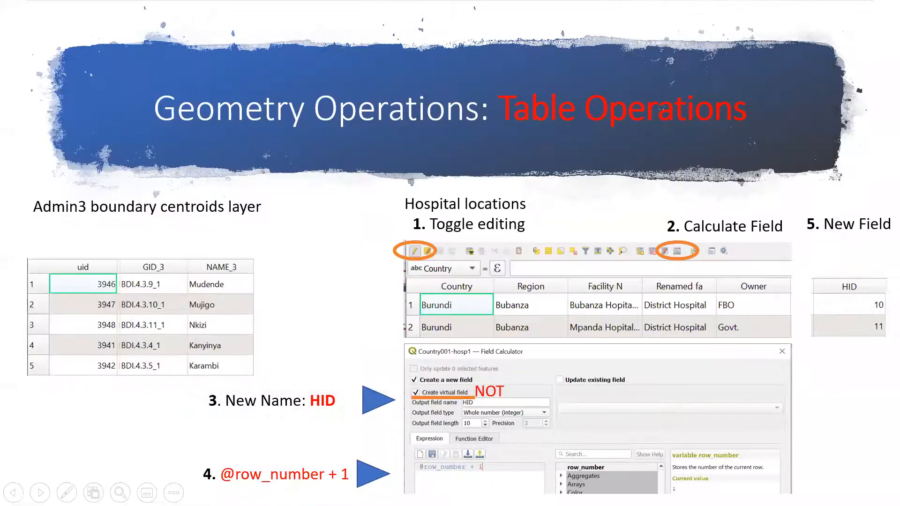
{"action": "key", "text": "alt+Tab"}
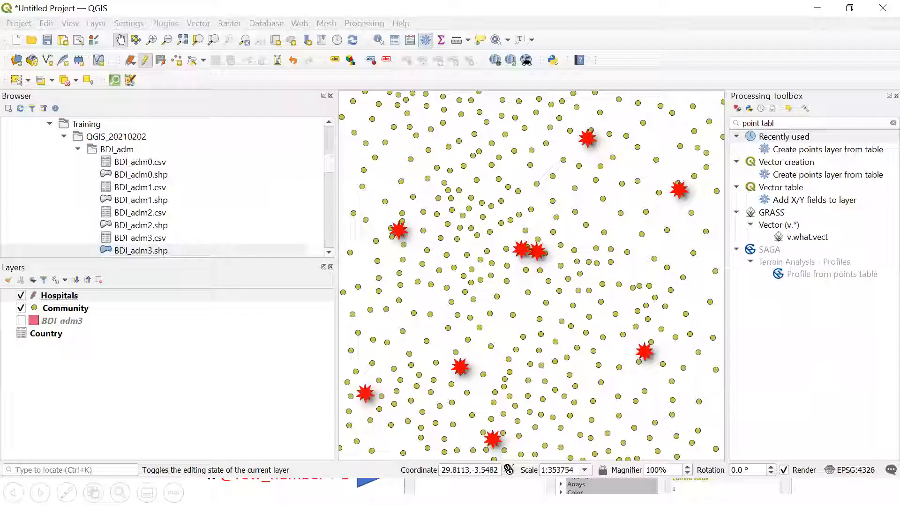
{"action": "left_click", "coordinate": [56, 309]}
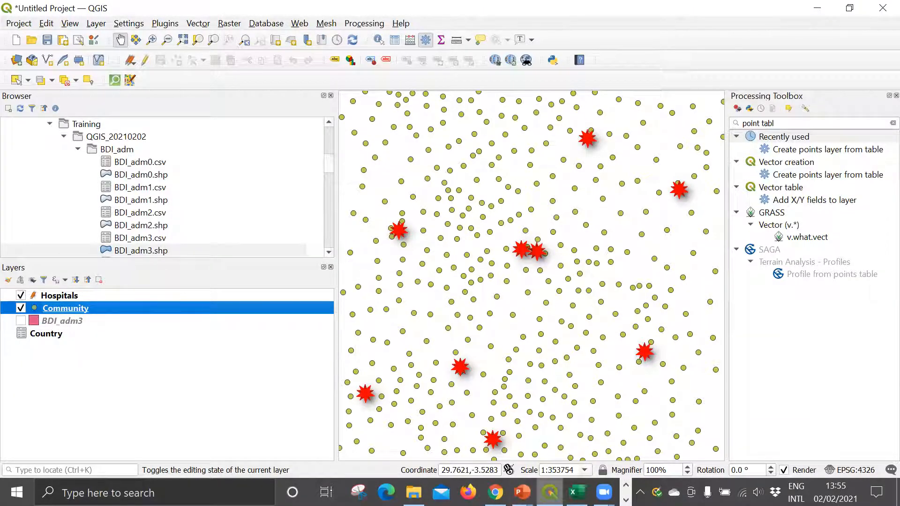
{"action": "left_click", "coordinate": [521, 492]}
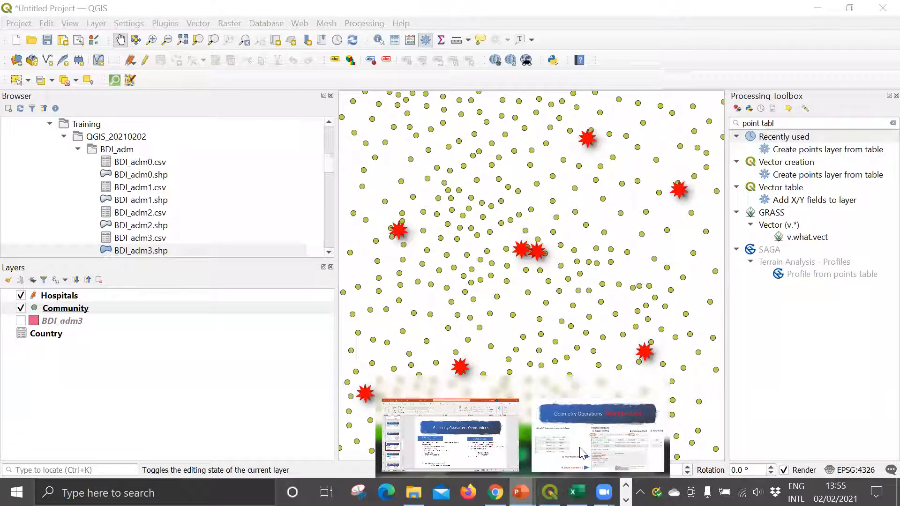
{"action": "left_click", "coordinate": [514, 256]}
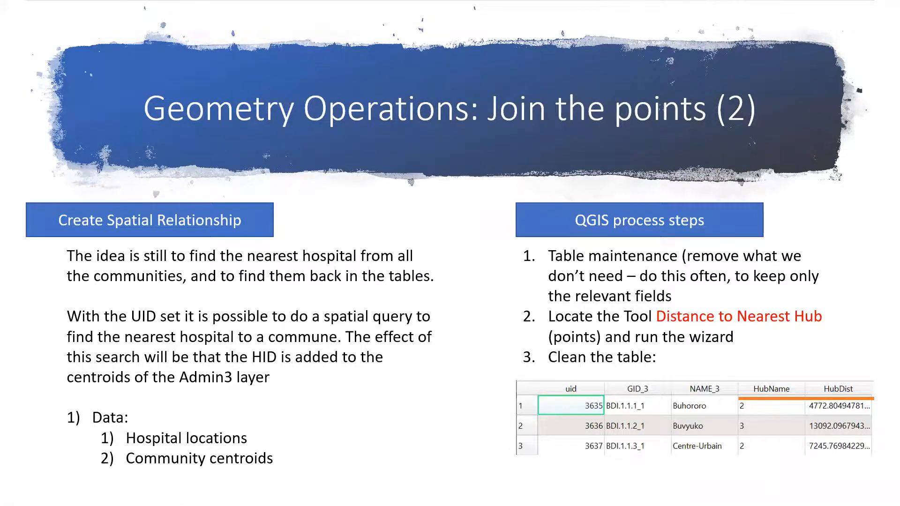
Step: Return to QGIS, search the processing tools for "near" and open Distance to nearest hub (points)
{"action": "key", "text": "alt+Tab"}
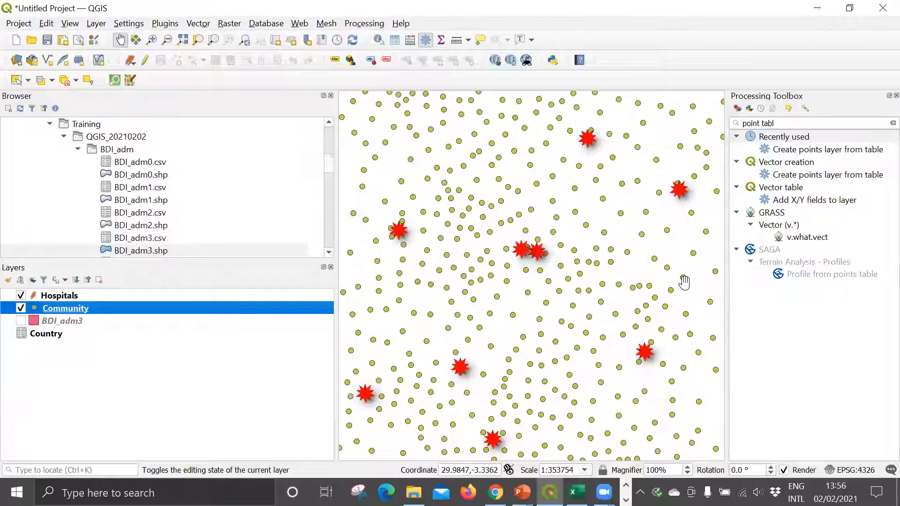
{"action": "left_click", "coordinate": [789, 124]}
{"action": "key", "text": "BackSpace"}
{"action": "key", "text": "BackSpace"}
{"action": "key", "text": "BackSpace"}
{"action": "key", "text": "BackSpace"}
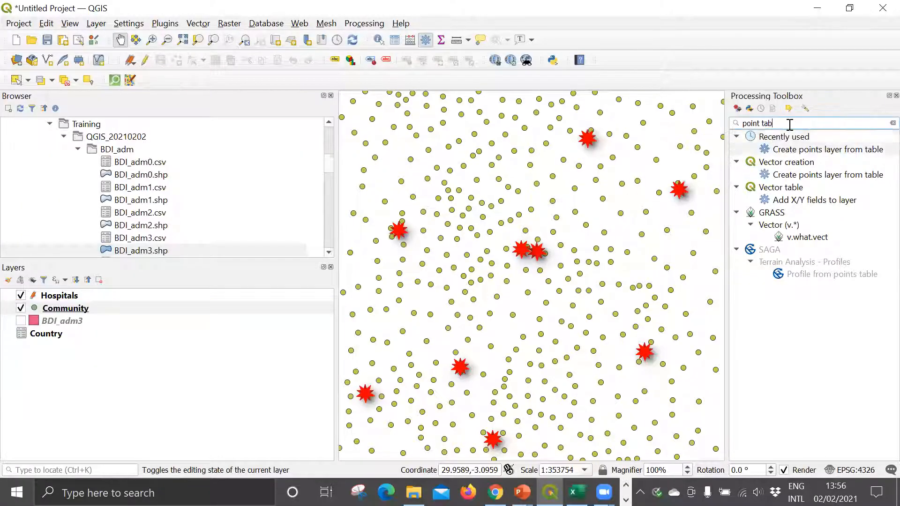
{"action": "key", "text": "BackSpace"}
{"action": "key", "text": "BackSpace"}
{"action": "key", "text": "BackSpace"}
{"action": "key", "text": "BackSpace"}
{"action": "key", "text": "BackSpace"}
{"action": "key", "text": "BackSpace"}
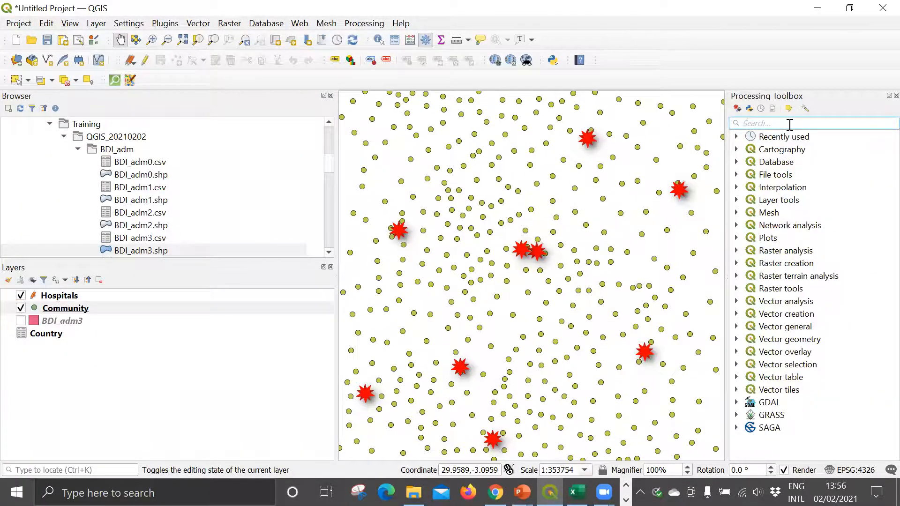
{"action": "type", "text": "near"}
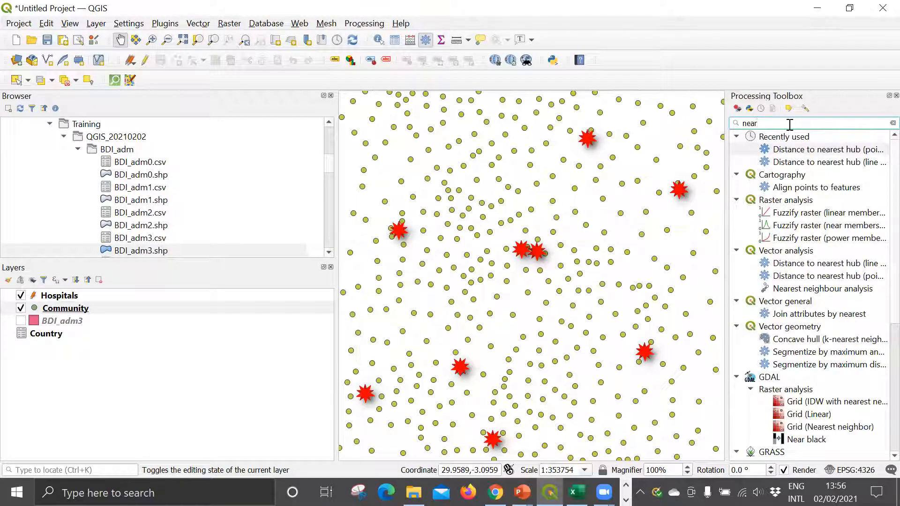
{"action": "double_click", "coordinate": [833, 150]}
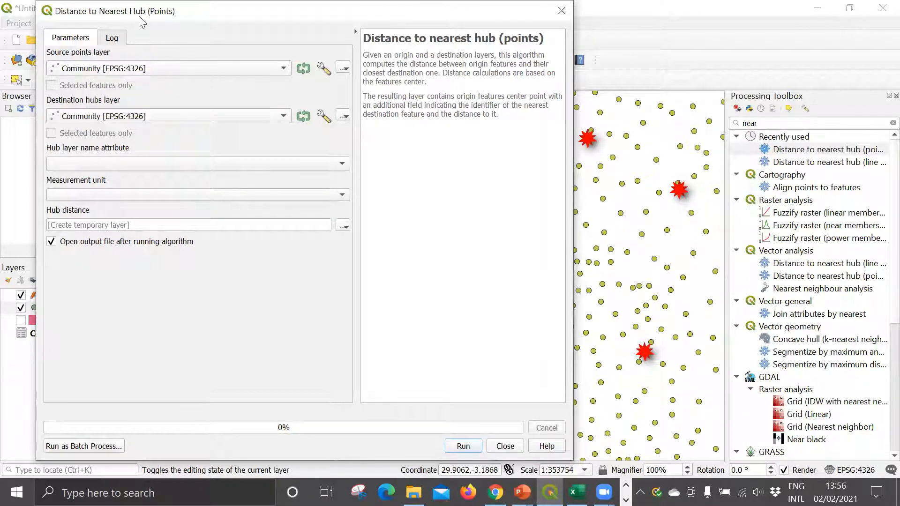
Step: Set Hospitals as the destination hubs layer, HID as the hub layer name attribute and Meters as the measurement unit
{"action": "left_click_drag", "start_coordinate": [138, 15], "coordinate": [290, 25]}
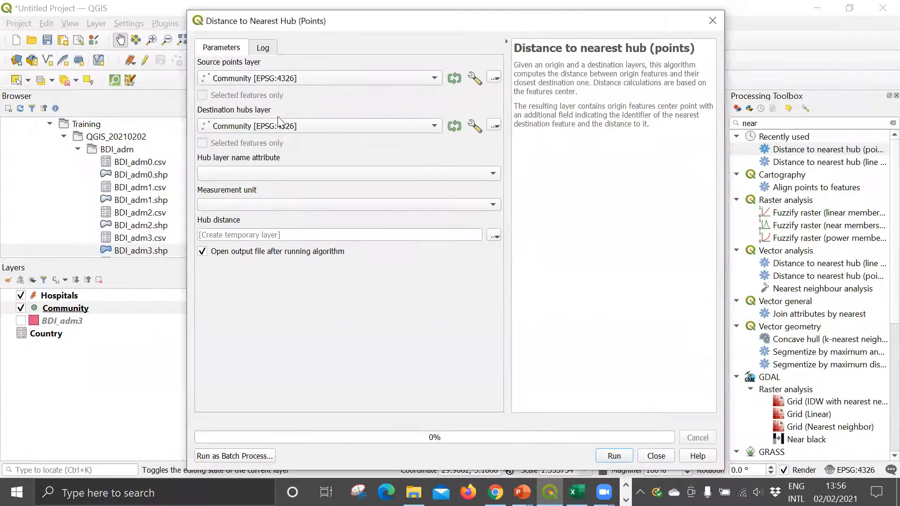
{"action": "left_click", "coordinate": [249, 127]}
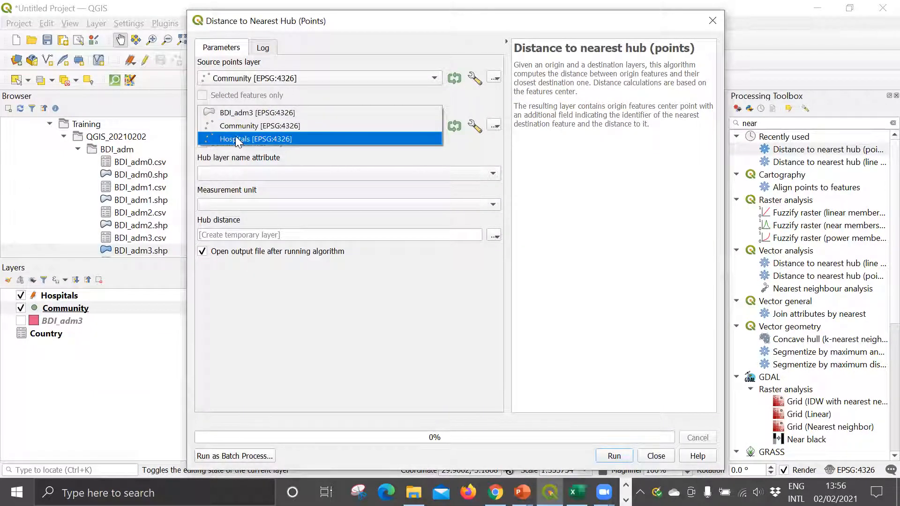
{"action": "left_click", "coordinate": [233, 138]}
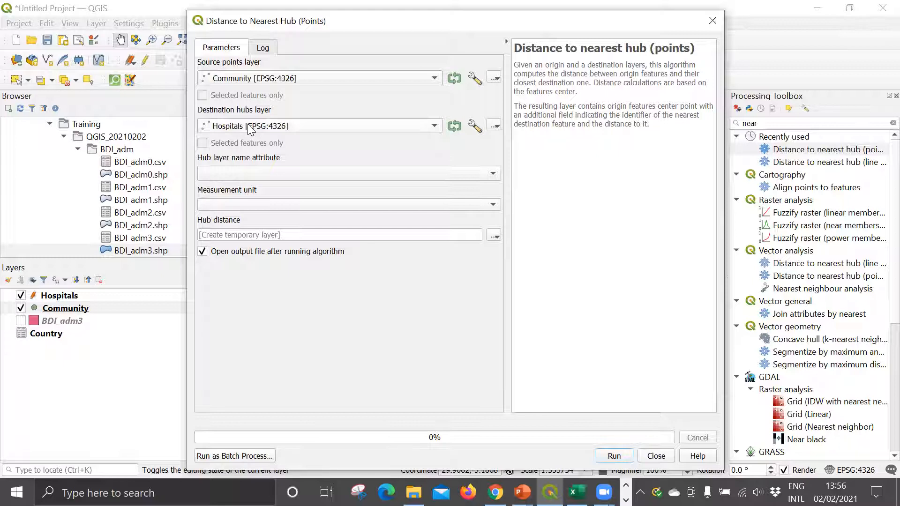
{"action": "left_click", "coordinate": [243, 176]}
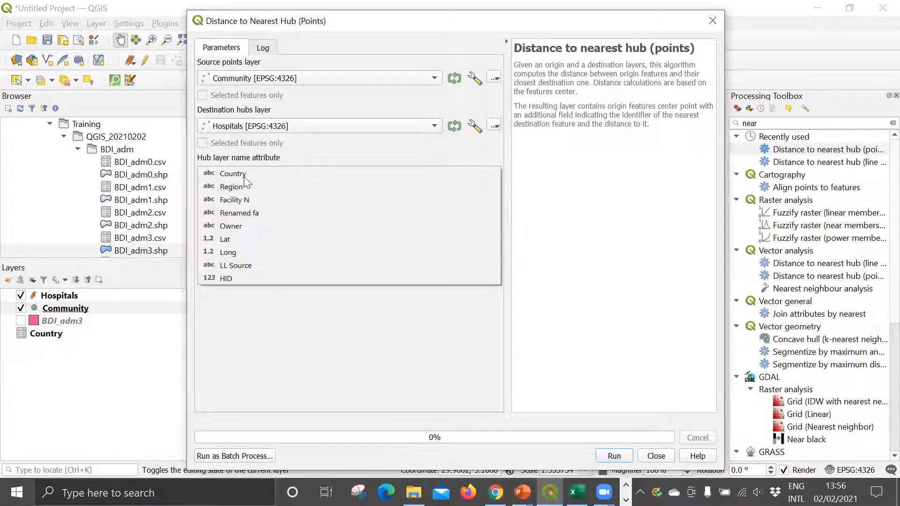
{"action": "left_click", "coordinate": [225, 278]}
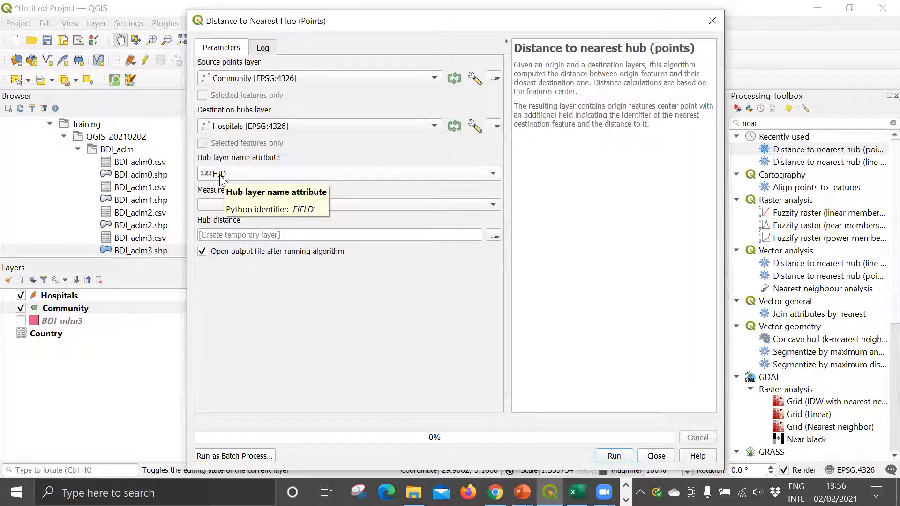
{"action": "left_click", "coordinate": [245, 204]}
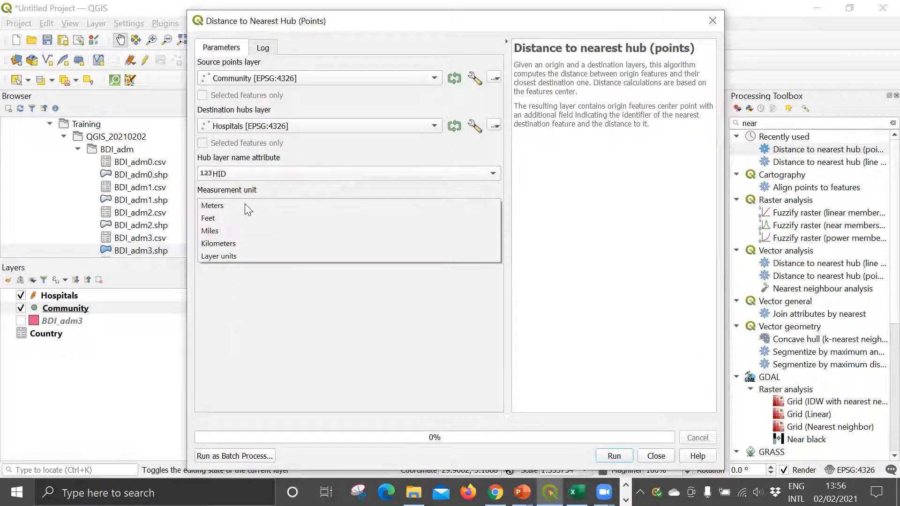
{"action": "left_click", "coordinate": [229, 206]}
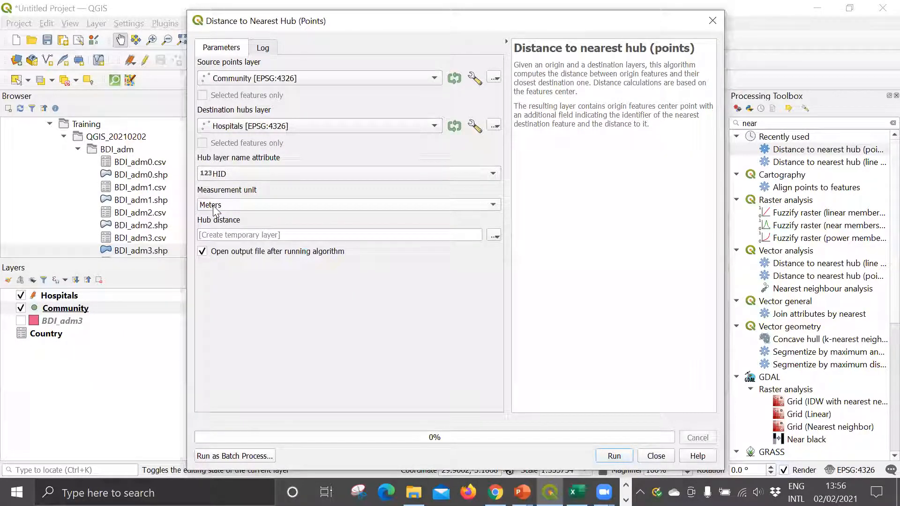
Step: Save the hub distance output as Community_dist.shp in the Training folder and run Distance to nearest hub (points)
{"action": "left_click", "coordinate": [488, 235]}
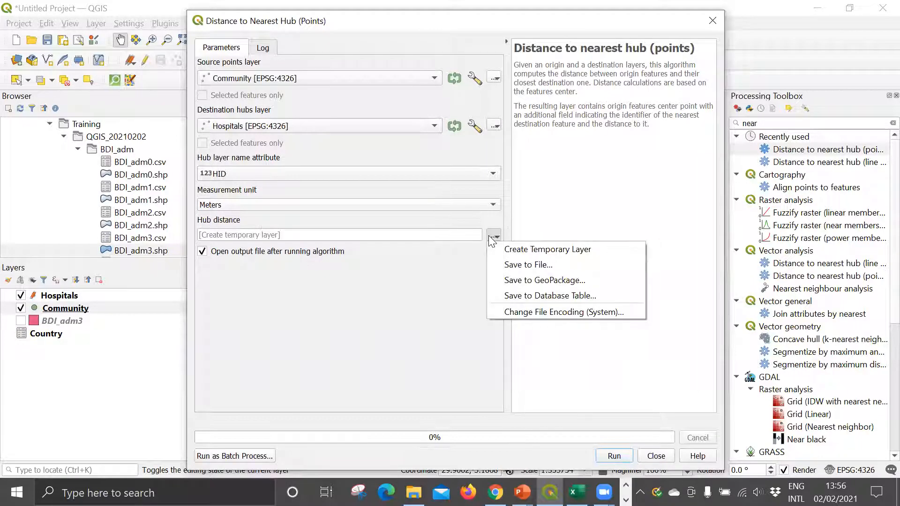
{"action": "left_click", "coordinate": [516, 265]}
{"action": "left_click", "coordinate": [358, 150]}
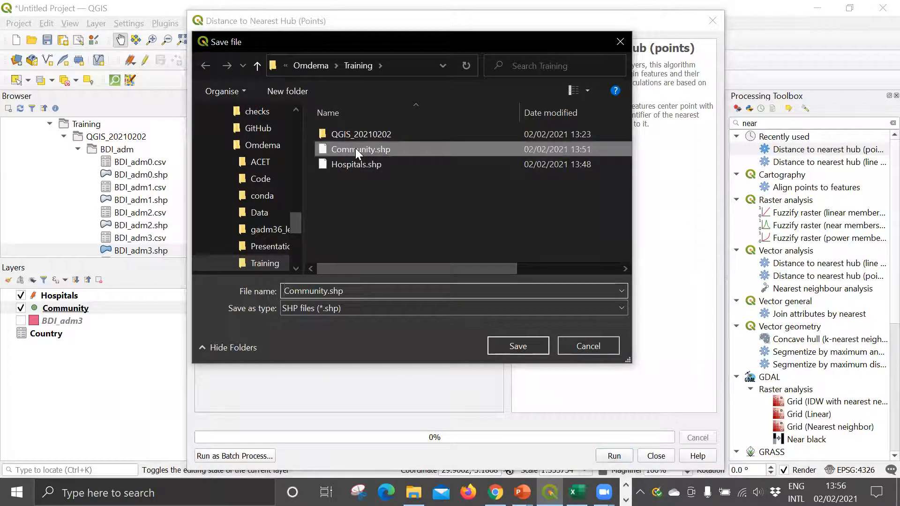
{"action": "double_click", "coordinate": [329, 290]}
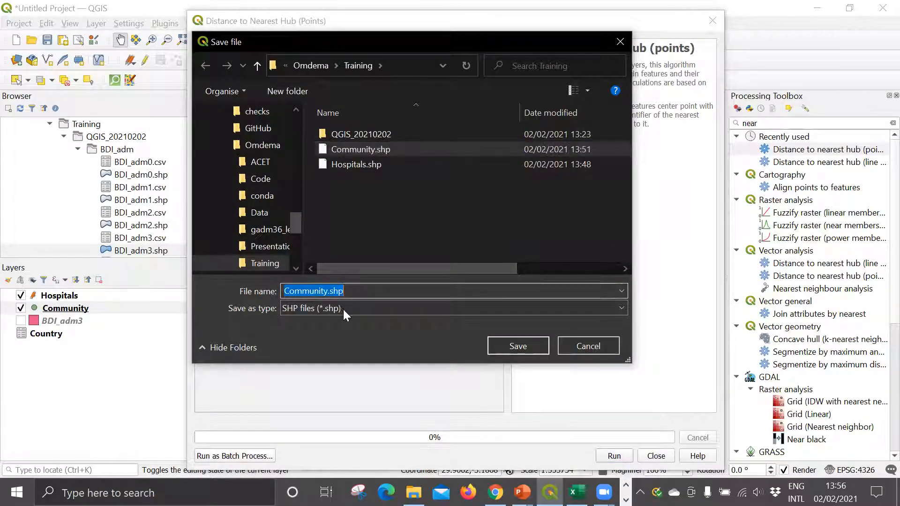
{"action": "left_click", "coordinate": [329, 290]}
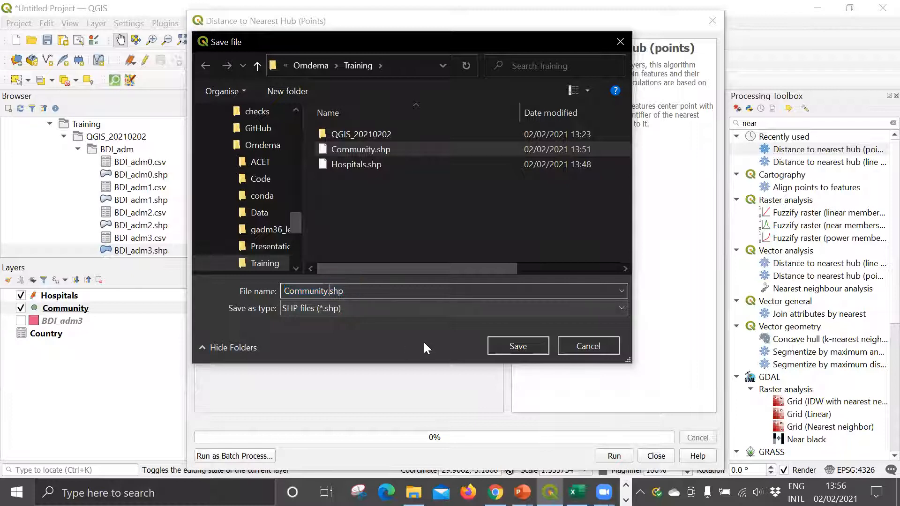
{"action": "type", "text": "_dist"}
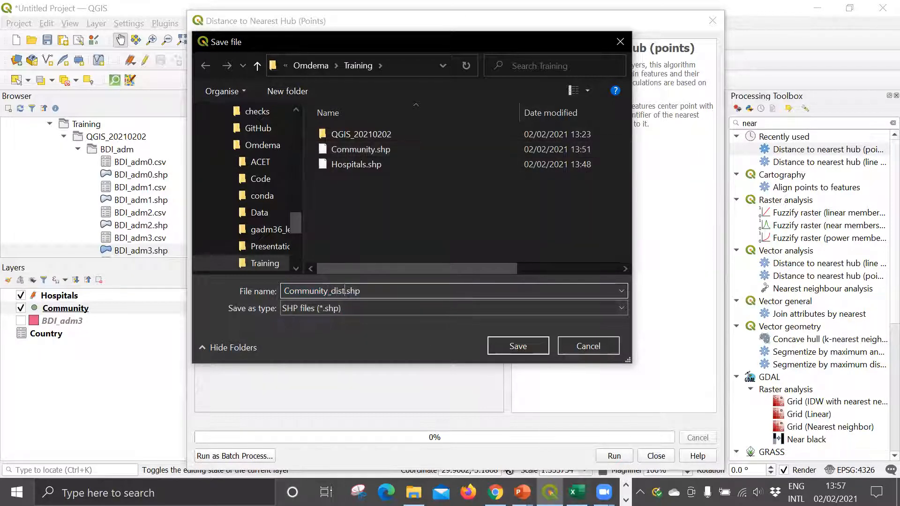
{"action": "left_click", "coordinate": [520, 347]}
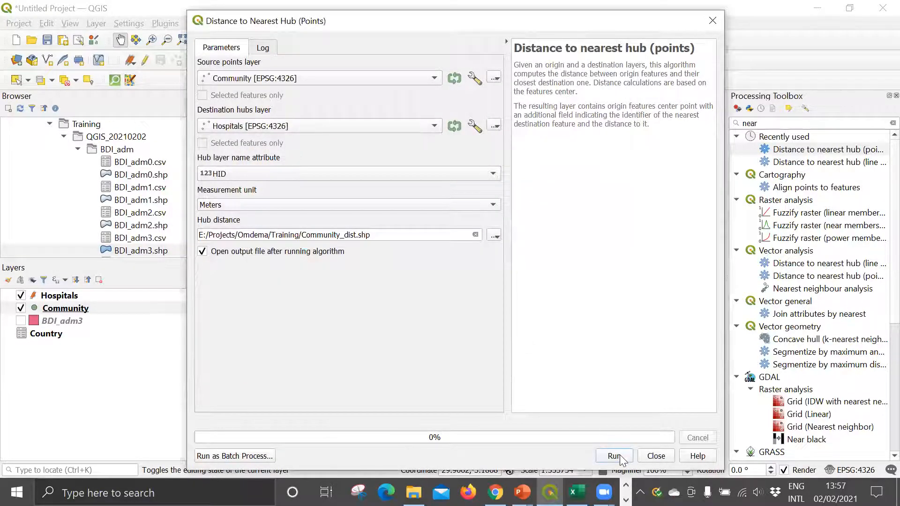
{"action": "left_click", "coordinate": [614, 456]}
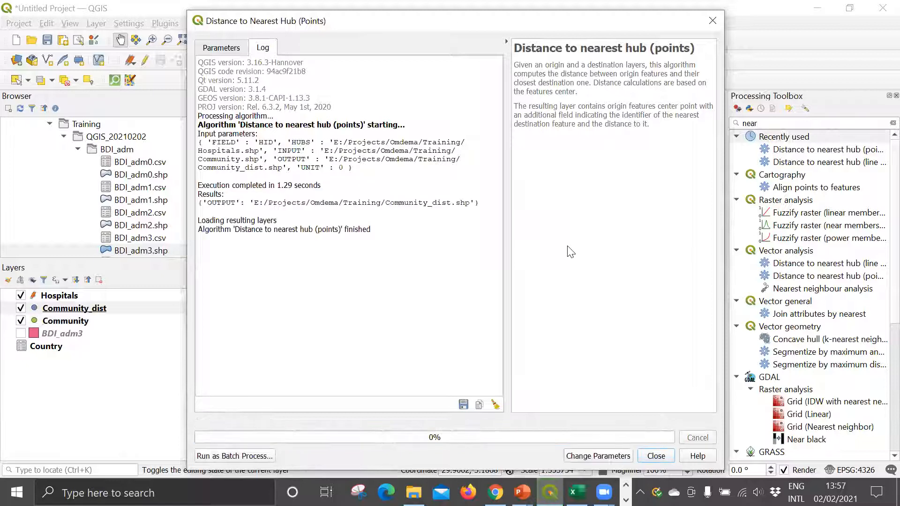
{"action": "left_click", "coordinate": [658, 456]}
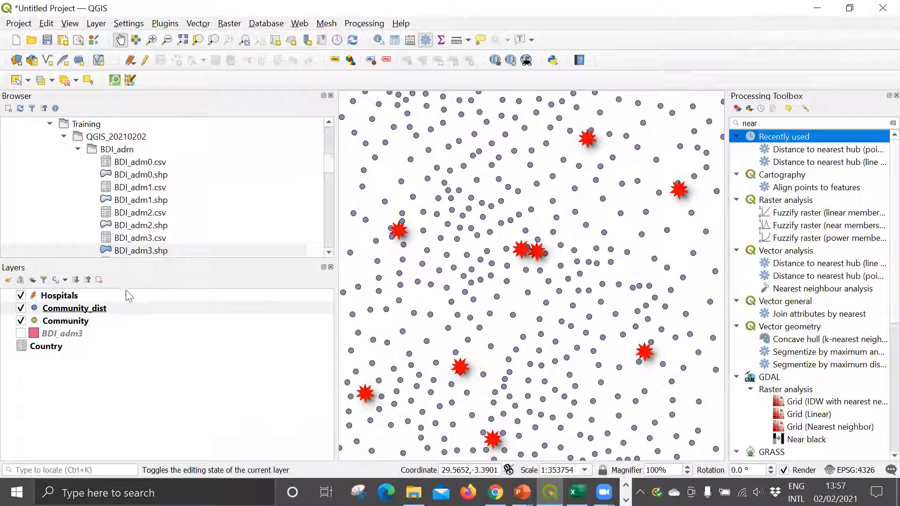
Step: Open the attribute table of the Community_dist layer and examine its HubName and HubDist columns
{"action": "left_click", "coordinate": [64, 322]}
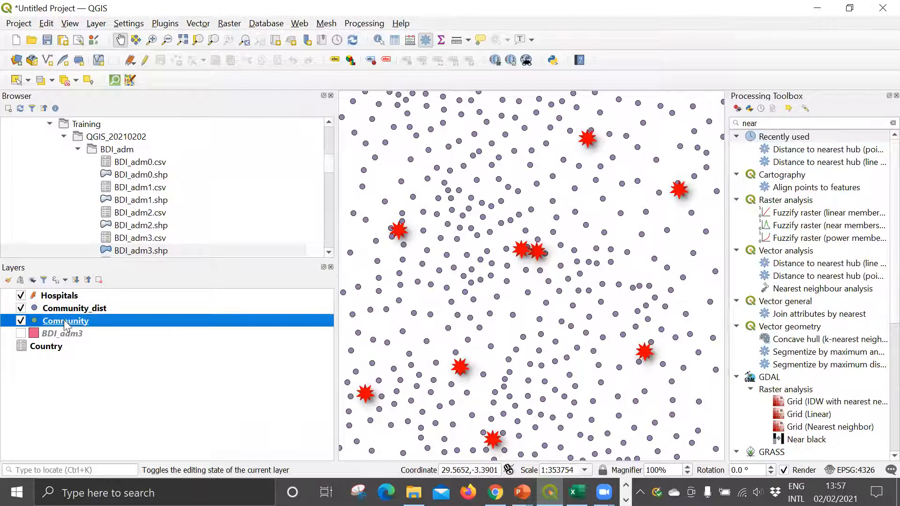
{"action": "left_click", "coordinate": [73, 310]}
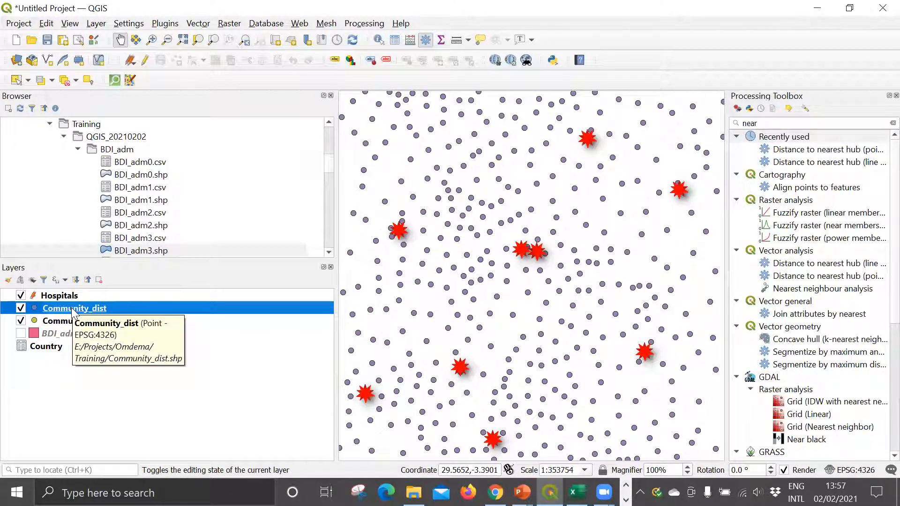
{"action": "right_click", "coordinate": [70, 309]}
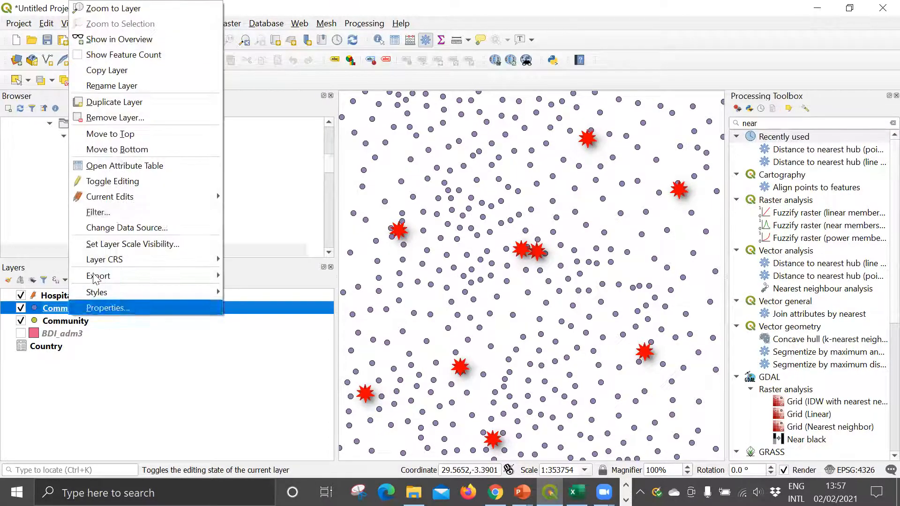
{"action": "left_click", "coordinate": [111, 165]}
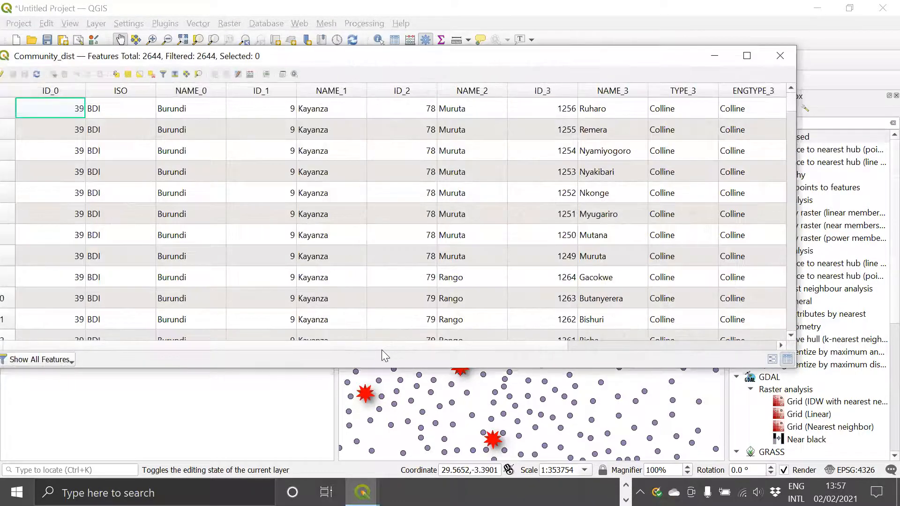
{"action": "left_click_drag", "start_coordinate": [381, 347], "coordinate": [621, 346]}
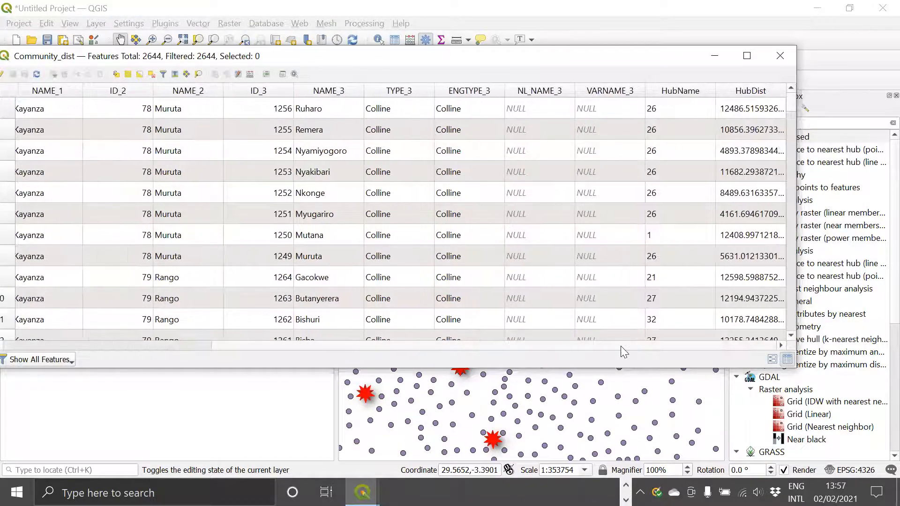
Step: Sort the Community_dist table by HubName and by HubDist in descending order to review the distances, and close the table
{"action": "left_click", "coordinate": [661, 92]}
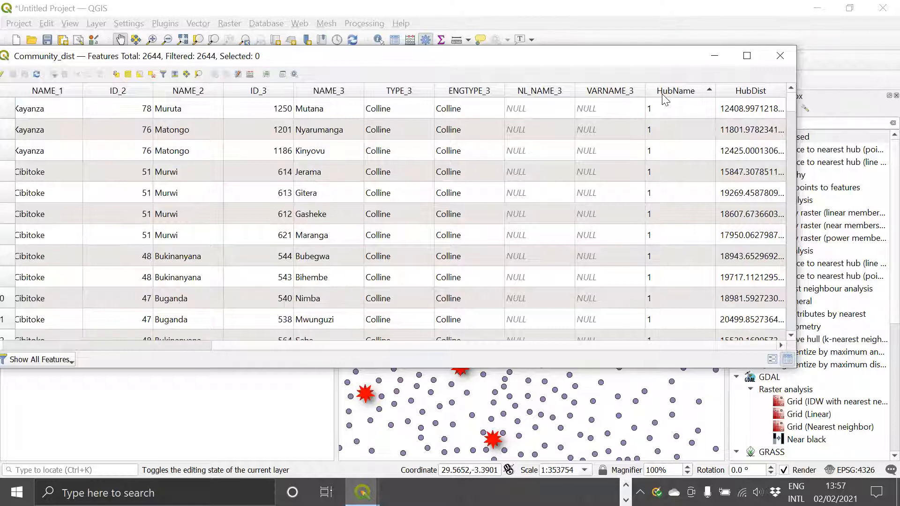
{"action": "left_click", "coordinate": [663, 93]}
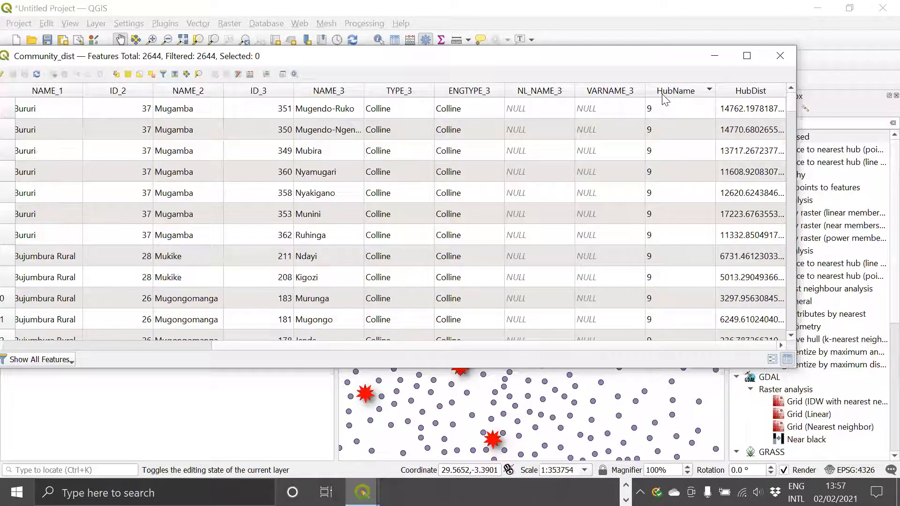
{"action": "left_click", "coordinate": [739, 91]}
{"action": "left_click", "coordinate": [730, 92]}
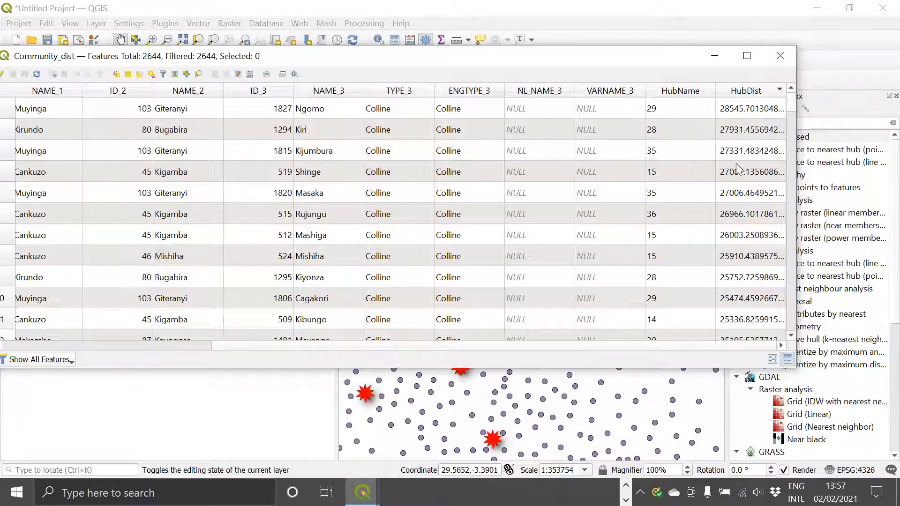
{"action": "left_click", "coordinate": [776, 54]}
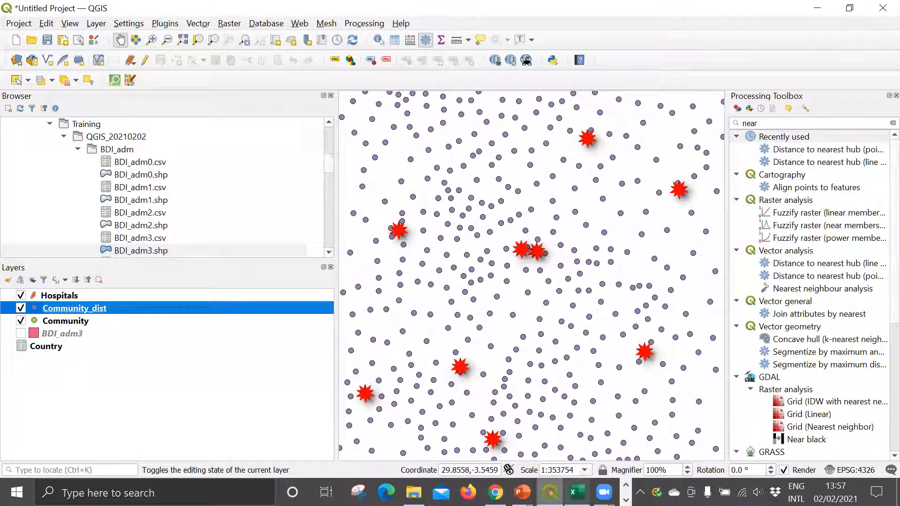
Step: Switch to the PowerPoint slide show and review the slides on the spatial join, creating hub lines and the results
{"action": "mouse_move", "coordinate": [520, 492]}
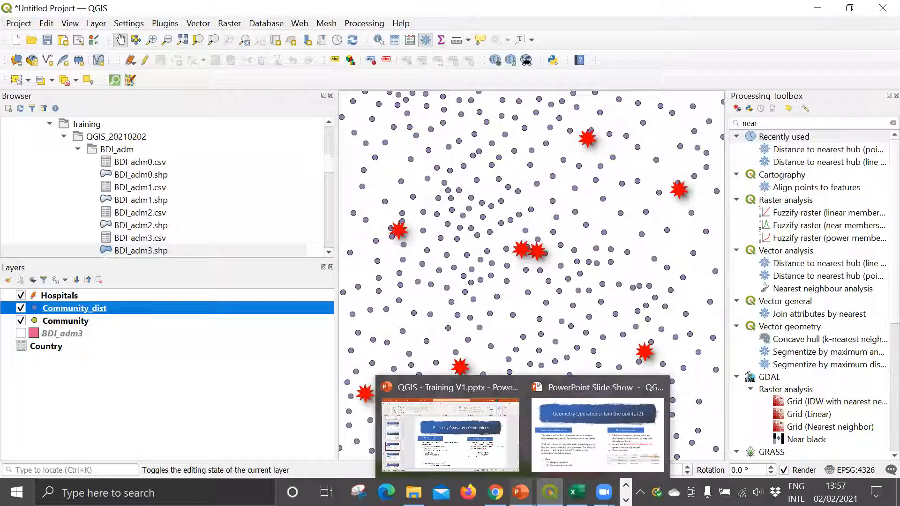
{"action": "left_click", "coordinate": [554, 389]}
{"action": "key", "text": "Right"}
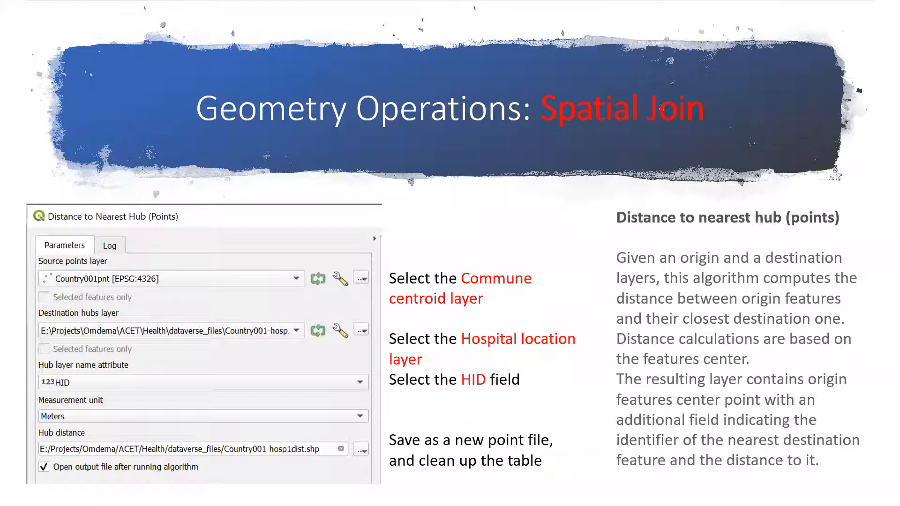
{"action": "key", "text": "Right"}
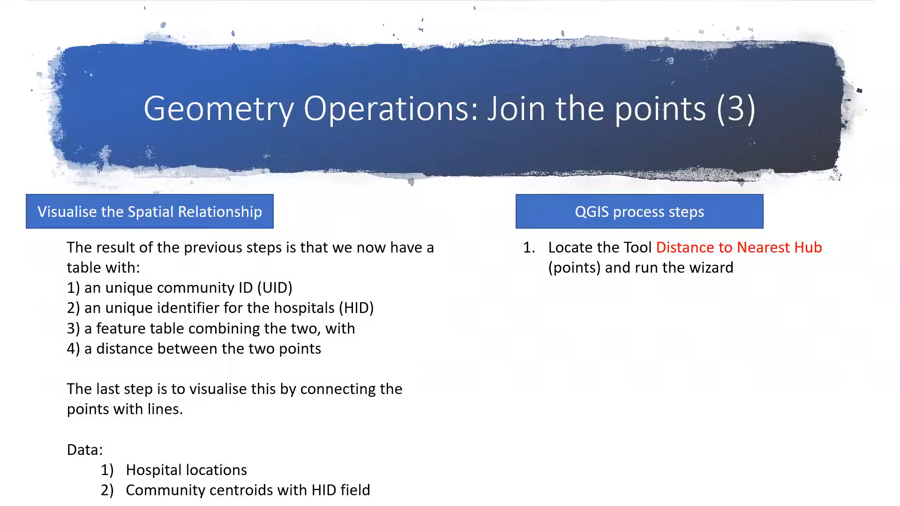
{"action": "key", "text": "Right"}
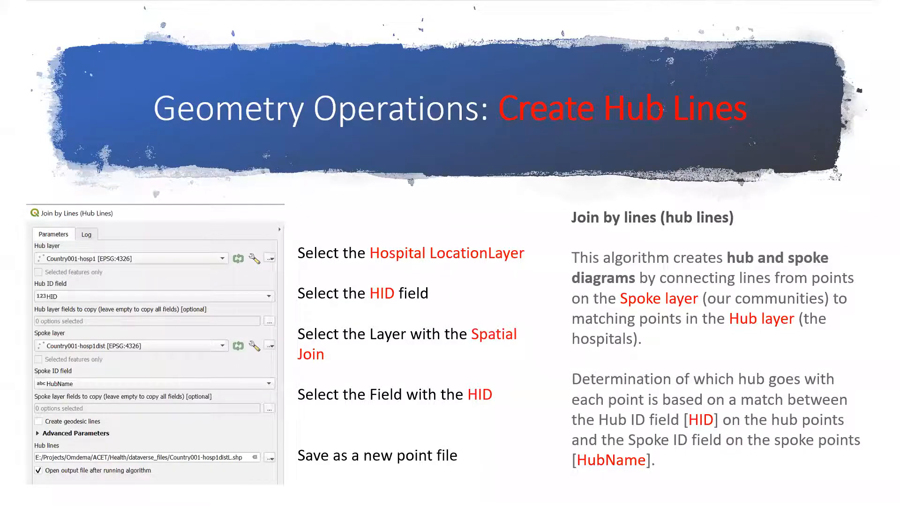
{"action": "key", "text": "Right"}
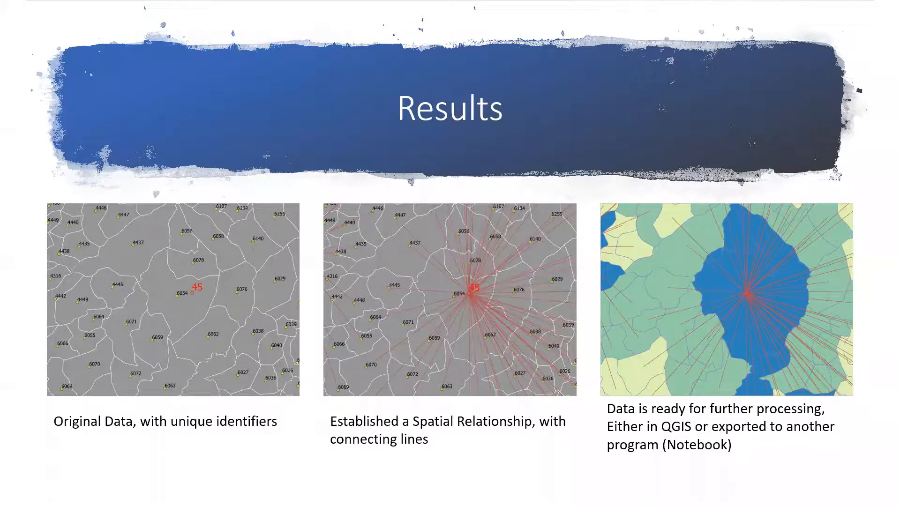
Step: Return to QGIS, search the processing tools for "hub" and open Join by lines (hub lines)
{"action": "key", "text": "alt+Tab"}
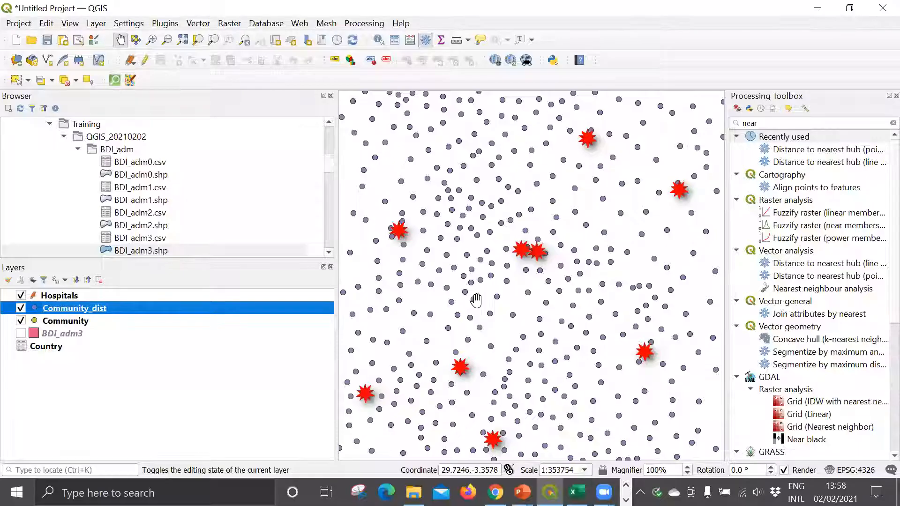
{"action": "left_click", "coordinate": [779, 123]}
{"action": "key", "text": "BackSpace"}
{"action": "key", "text": "BackSpace"}
{"action": "key", "text": "BackSpace"}
{"action": "key", "text": "BackSpace"}
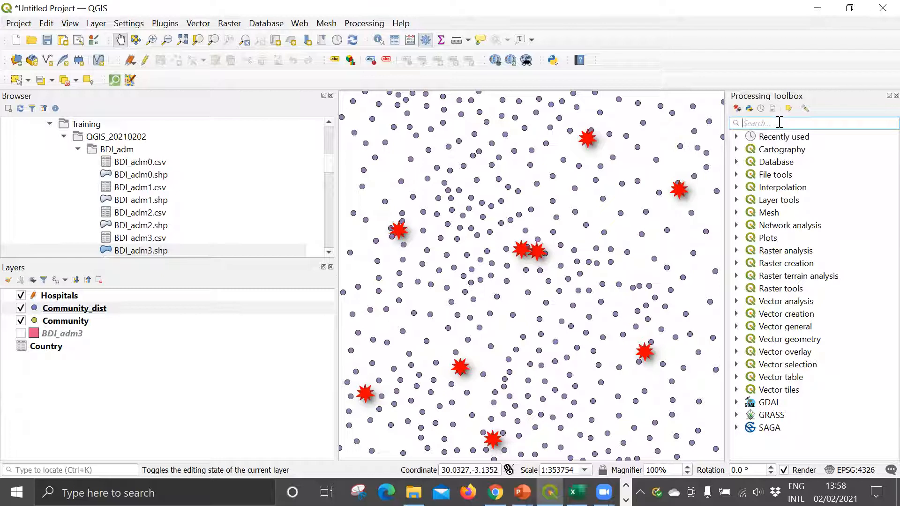
{"action": "type", "text": "hub"}
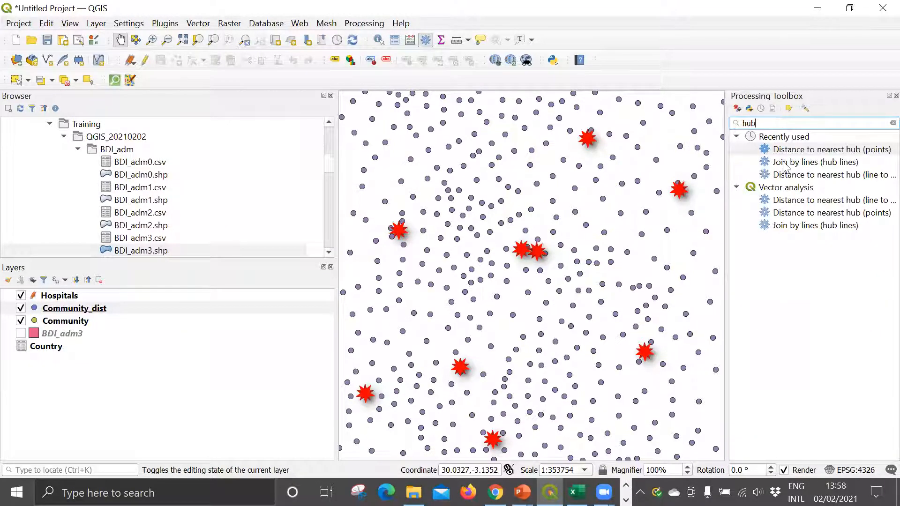
{"action": "left_click", "coordinate": [800, 165]}
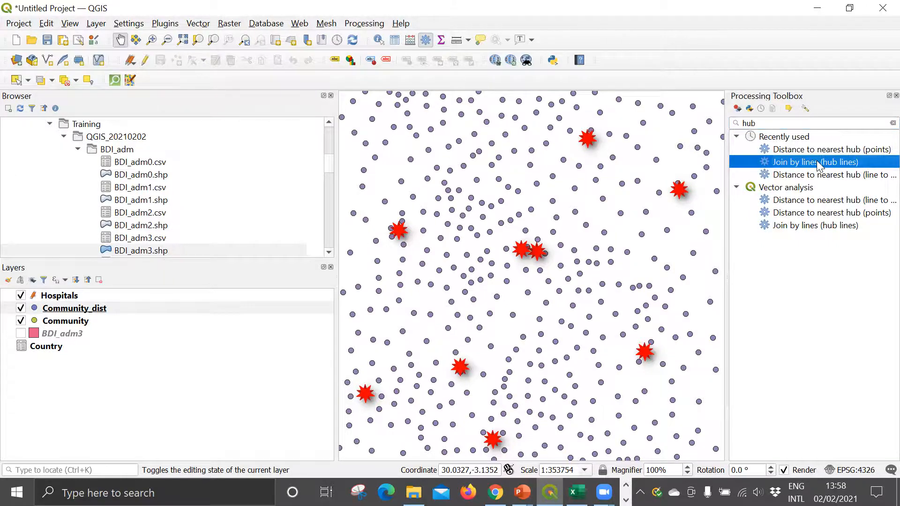
{"action": "double_click", "coordinate": [805, 161]}
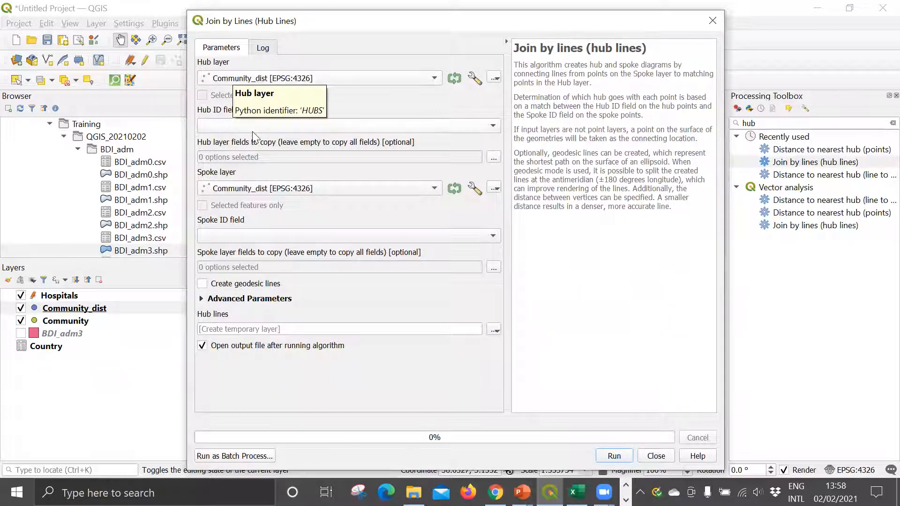
Step: Run Join by lines with Hospitals as hub layer, HID as hub ID field and HubName as Community_dist's spoke ID field, creating a temporary layer
{"action": "left_click", "coordinate": [231, 78]}
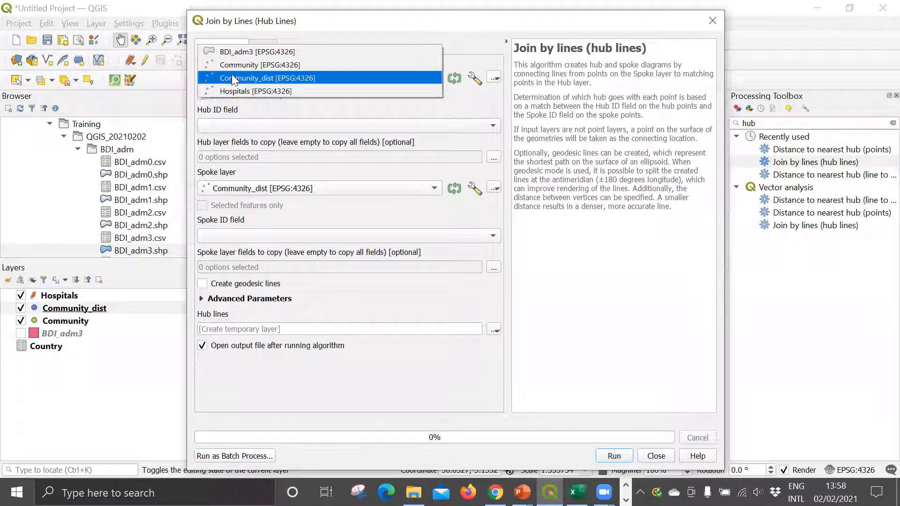
{"action": "left_click", "coordinate": [266, 90]}
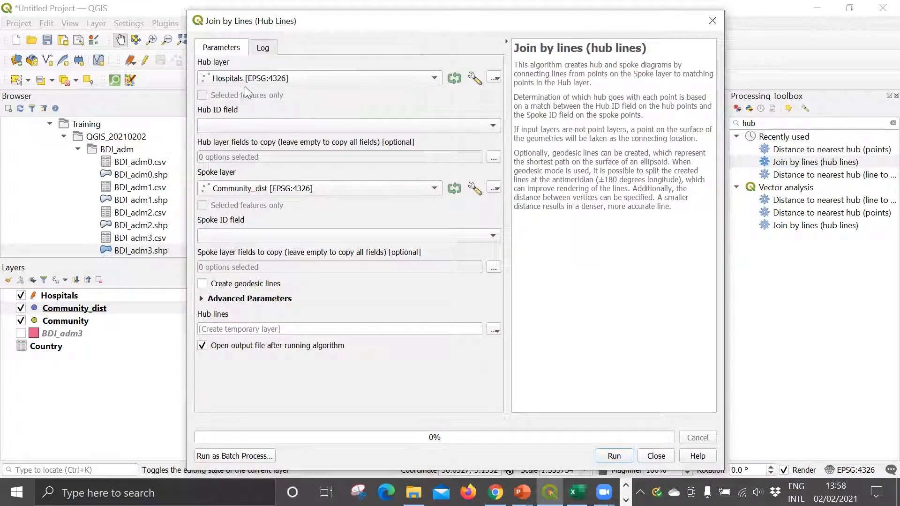
{"action": "left_click", "coordinate": [212, 124]}
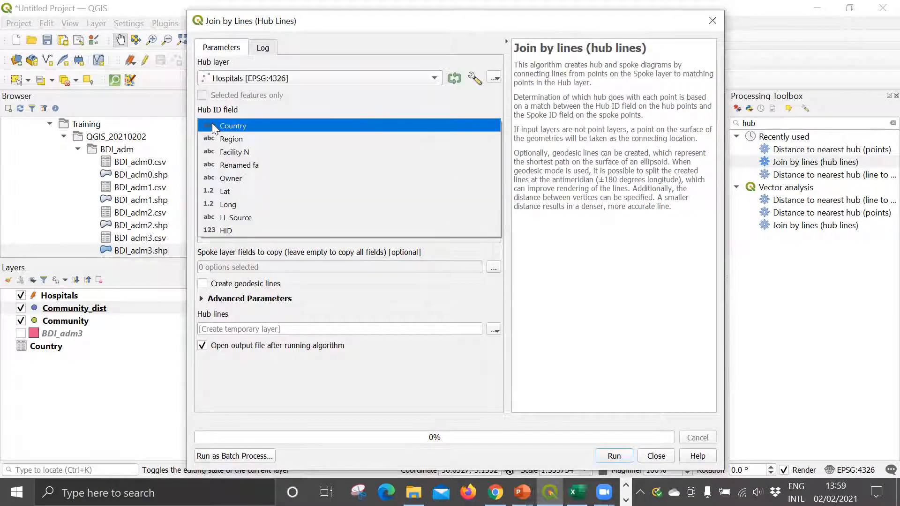
{"action": "left_click", "coordinate": [214, 232]}
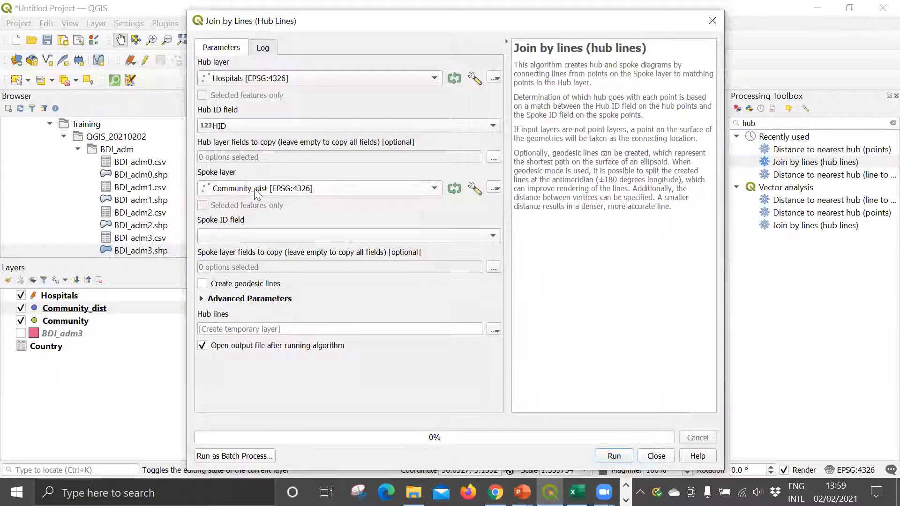
{"action": "left_click", "coordinate": [240, 237]}
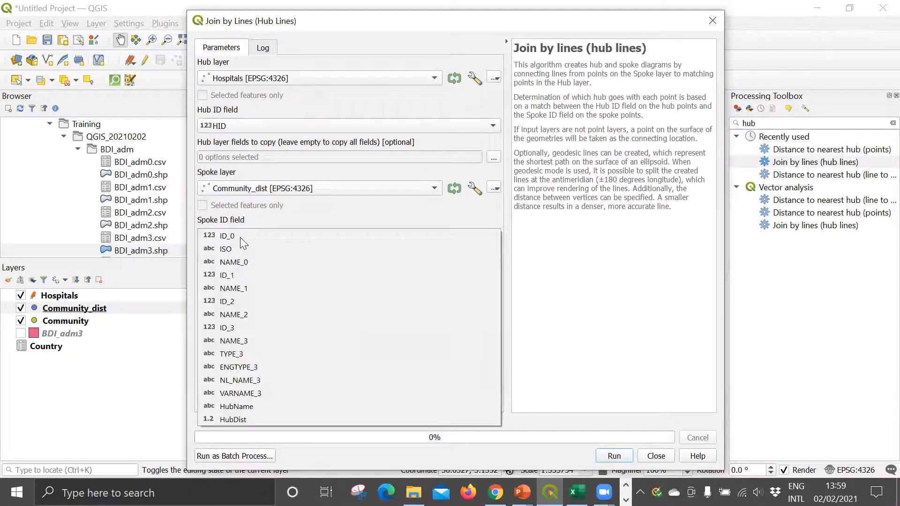
{"action": "left_click", "coordinate": [233, 407]}
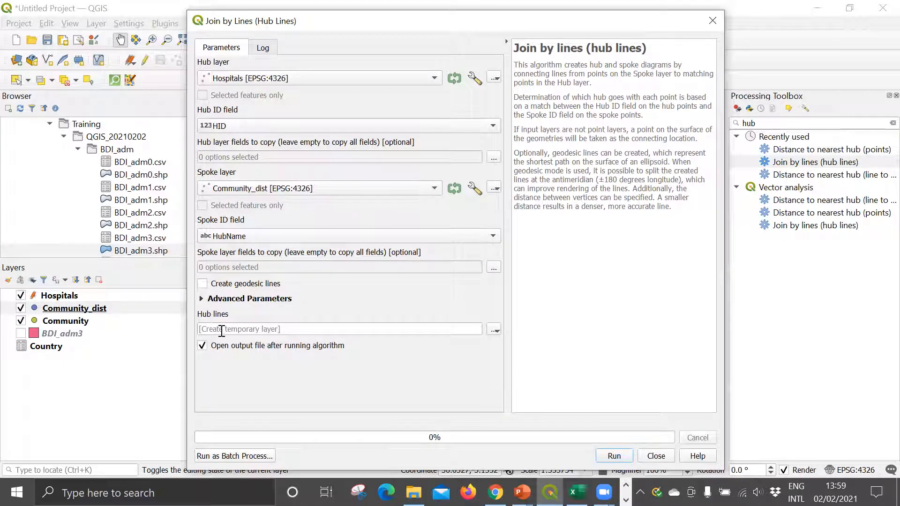
{"action": "left_click", "coordinate": [631, 454]}
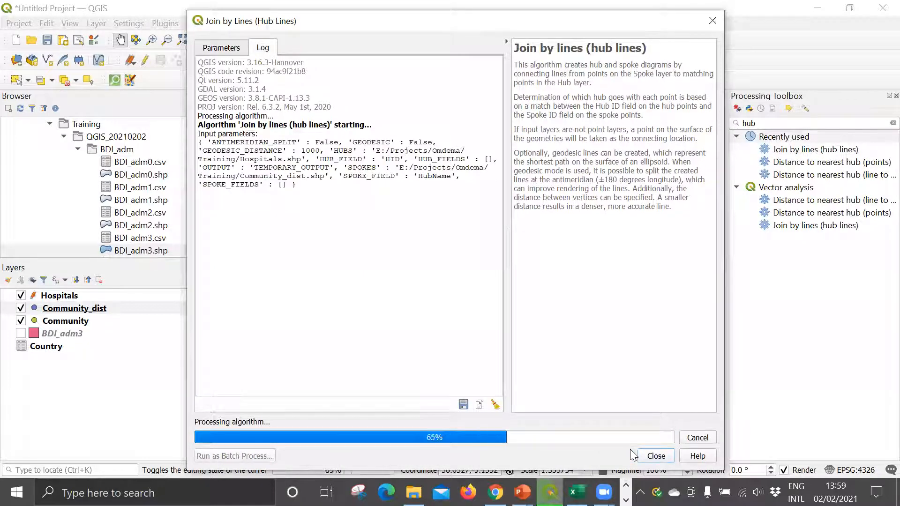
{"action": "left_click", "coordinate": [655, 455]}
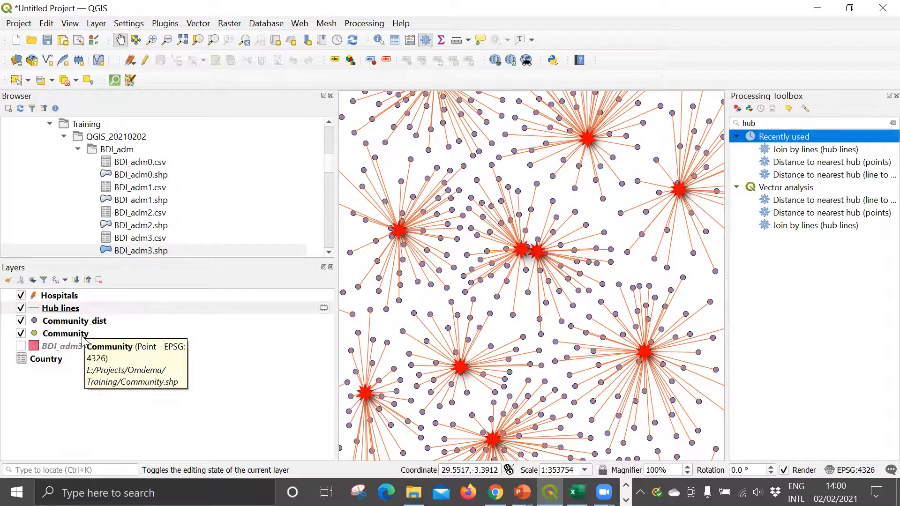
Step: Show the BDI_adm3 layer and hide the Community, Community_dist and Hub lines layers
{"action": "left_click", "coordinate": [21, 345]}
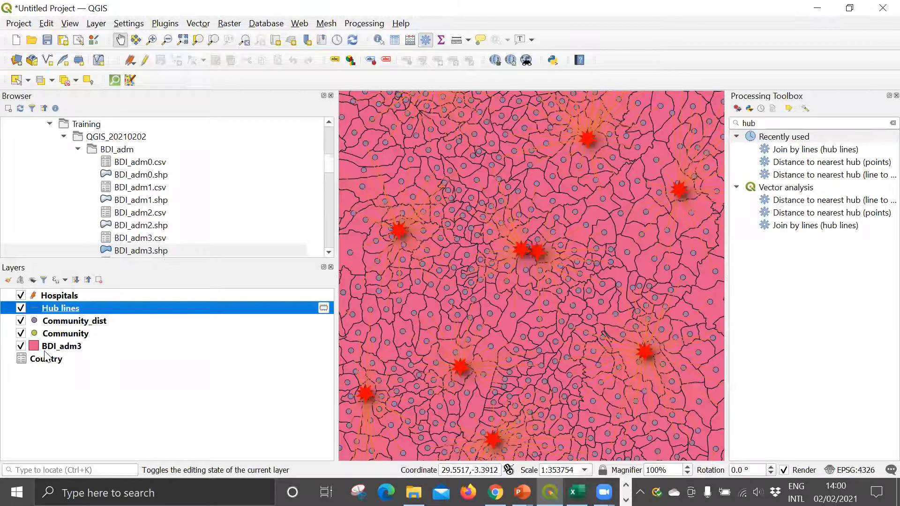
{"action": "left_click", "coordinate": [21, 333]}
{"action": "left_click", "coordinate": [21, 320]}
{"action": "left_click", "coordinate": [21, 308]}
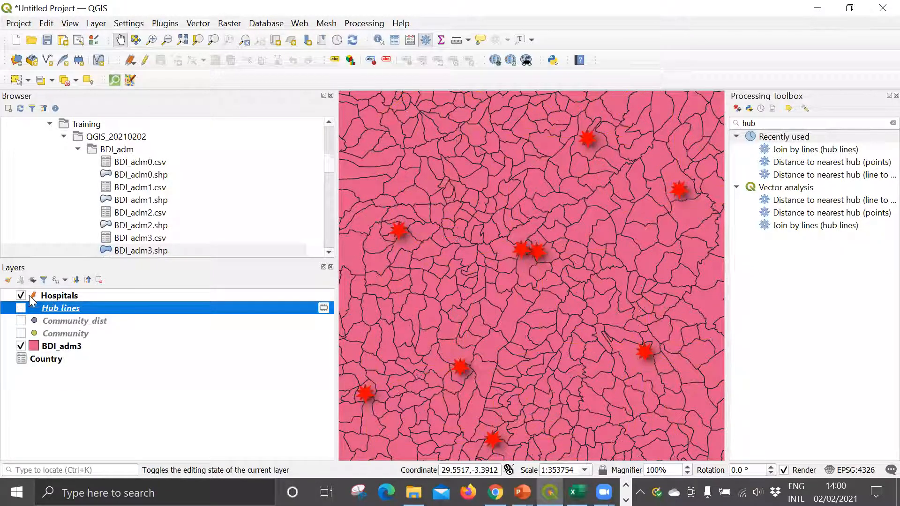
Step: Save the current edits for all layers, starting from the Hospitals layer
{"action": "left_click", "coordinate": [54, 294]}
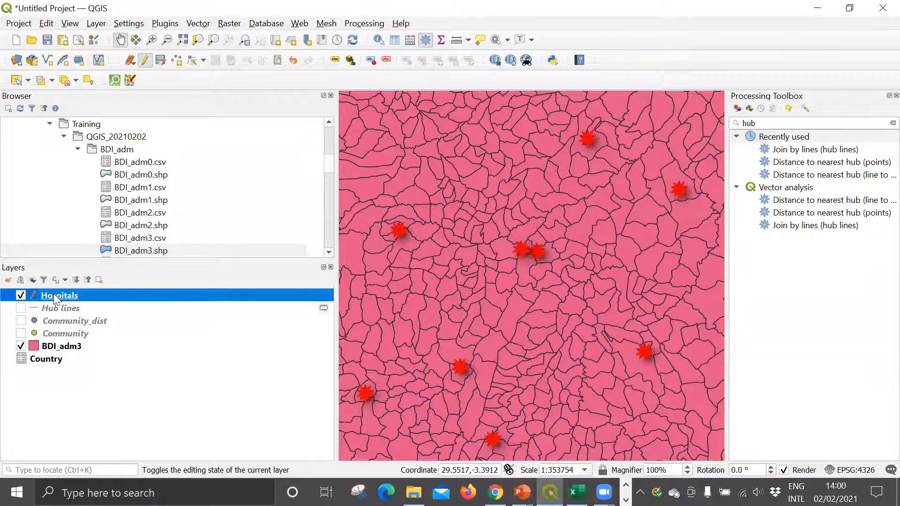
{"action": "right_click", "coordinate": [54, 294]}
{"action": "mouse_move", "coordinate": [65, 197]}
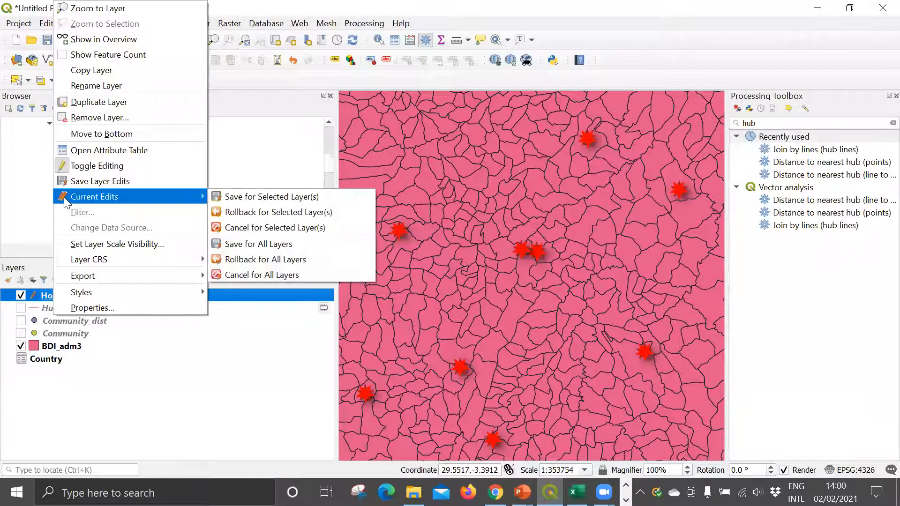
{"action": "left_click", "coordinate": [231, 244]}
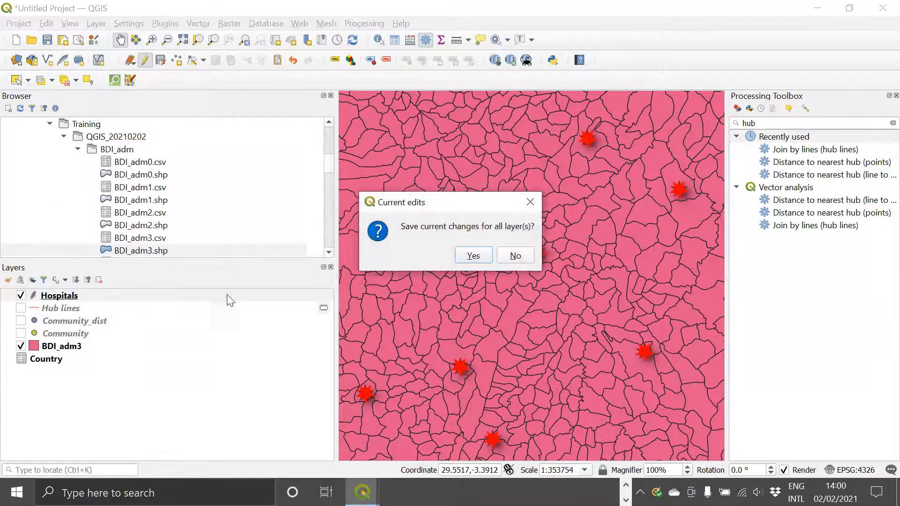
{"action": "left_click", "coordinate": [471, 257]}
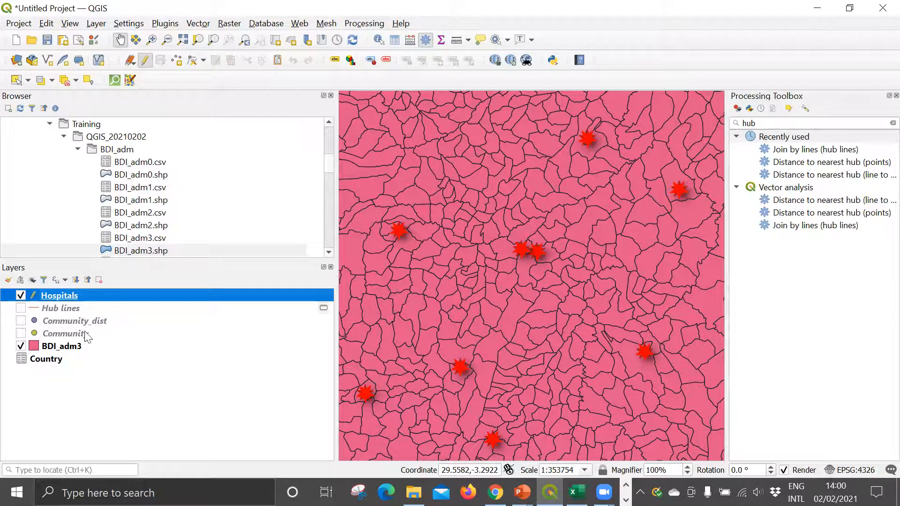
Step: Show the Community_dist layer and hide the BDI_adm3 and Hospitals layers
{"action": "left_click", "coordinate": [20, 321]}
{"action": "left_click", "coordinate": [21, 346]}
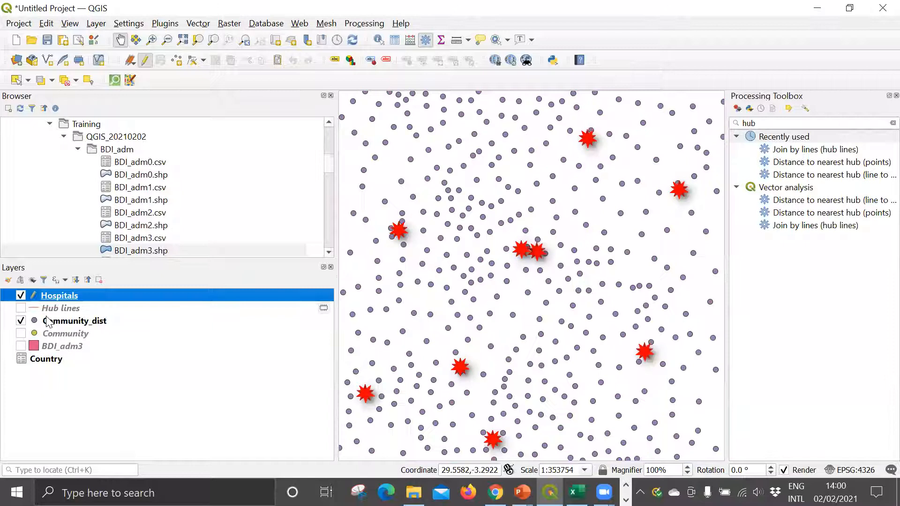
{"action": "left_click", "coordinate": [47, 322]}
{"action": "left_click", "coordinate": [20, 296]}
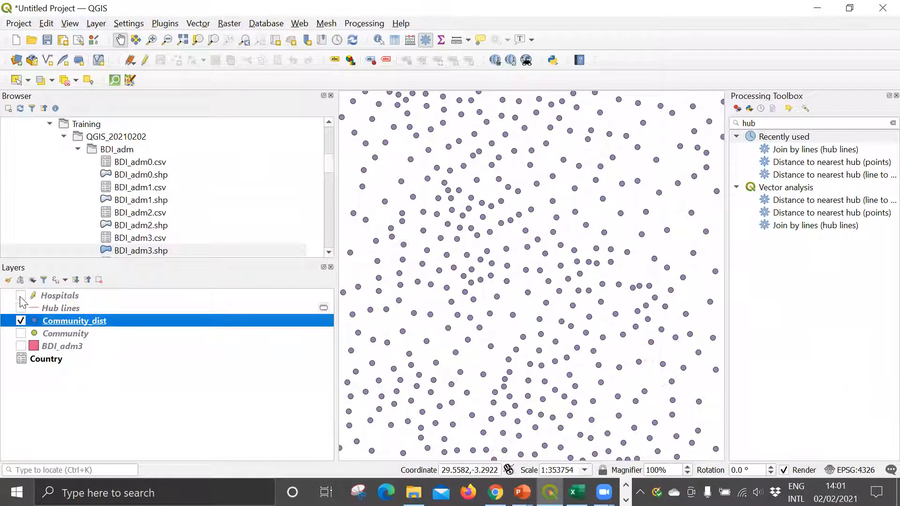
Step: Review the HubName and HubDist fields in the Community_dist attribute table, and close the table
{"action": "right_click", "coordinate": [58, 322]}
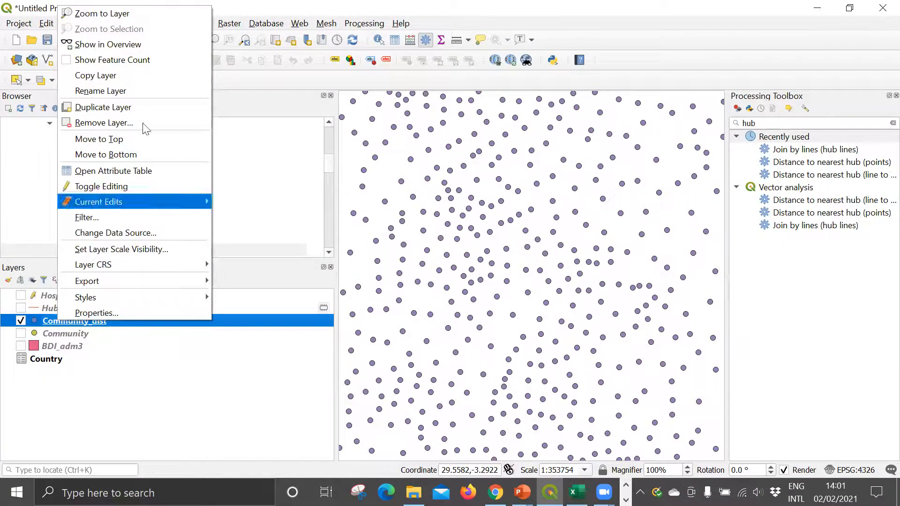
{"action": "left_click", "coordinate": [117, 171]}
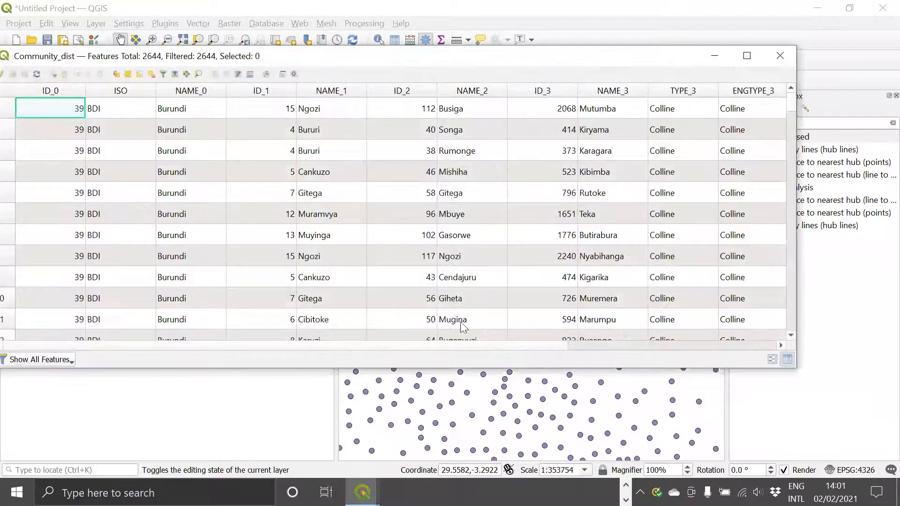
{"action": "left_click_drag", "start_coordinate": [452, 345], "coordinate": [690, 348]}
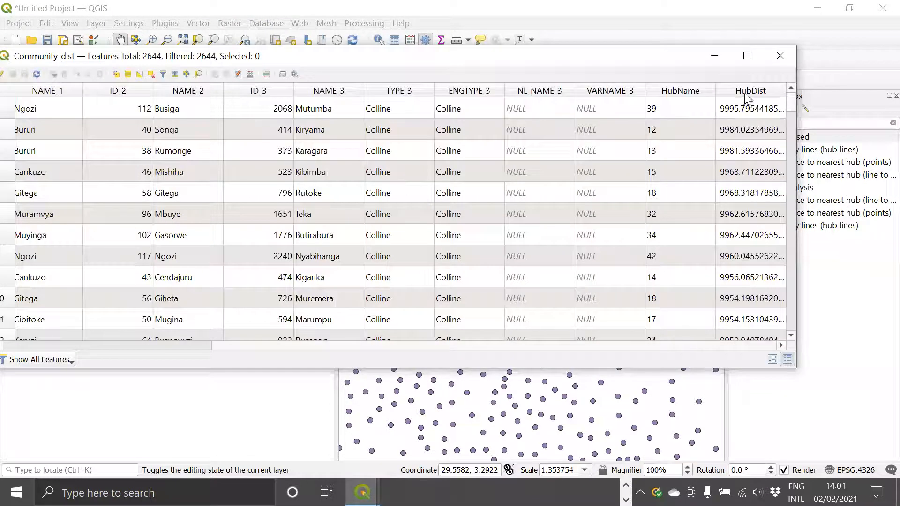
{"action": "left_click", "coordinate": [779, 56]}
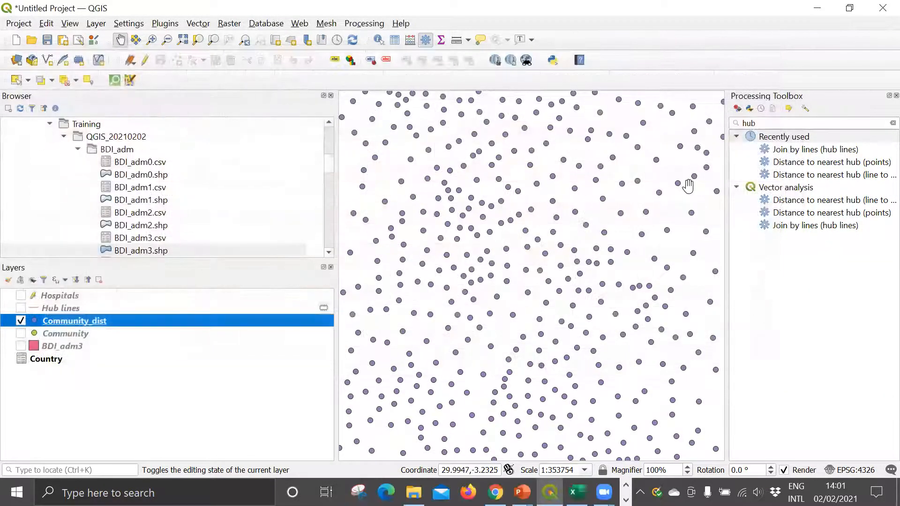
Step: Show the BDI_adm3 layer and review the fields in its attribute table, including ID_3, and close the table
{"action": "left_click", "coordinate": [58, 346]}
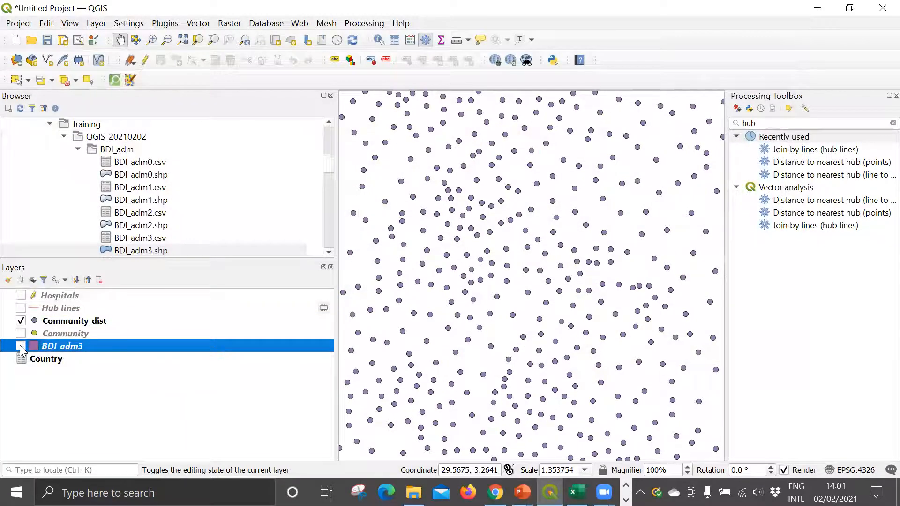
{"action": "left_click", "coordinate": [20, 347]}
{"action": "right_click", "coordinate": [49, 346]}
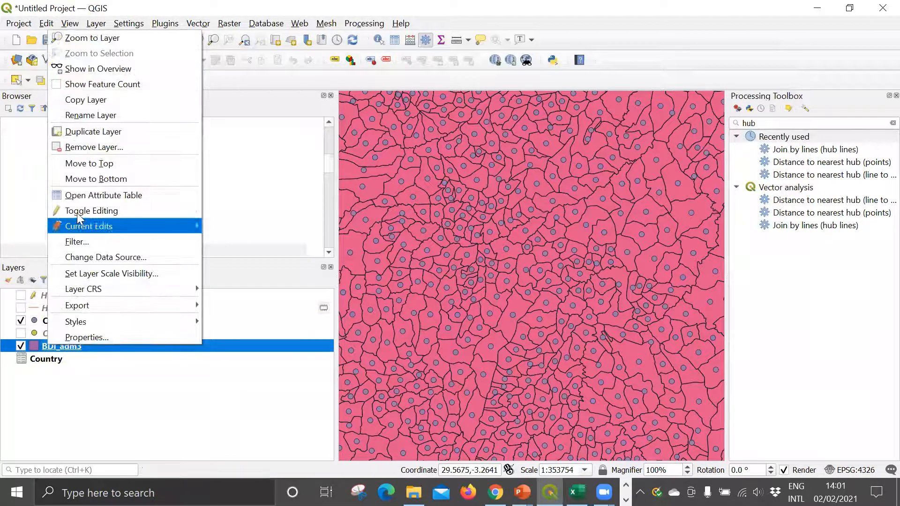
{"action": "left_click", "coordinate": [89, 195]}
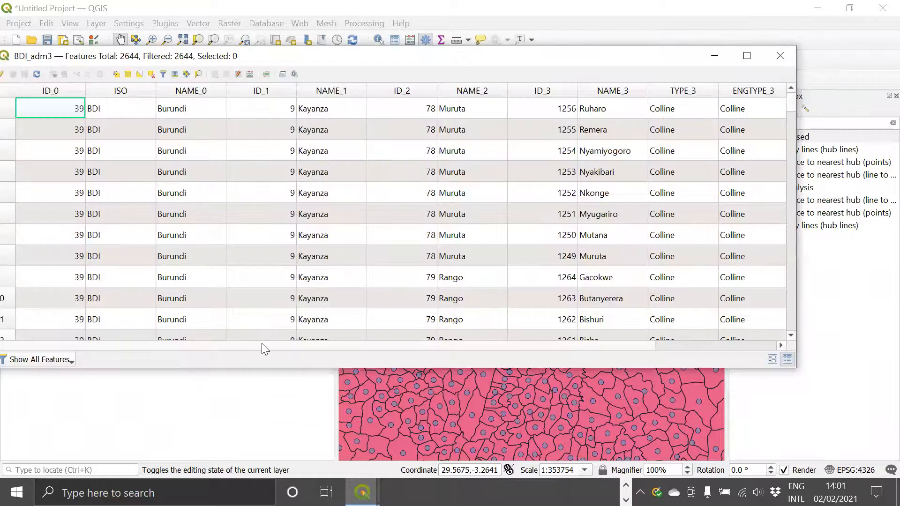
{"action": "left_click_drag", "start_coordinate": [262, 344], "coordinate": [488, 364]}
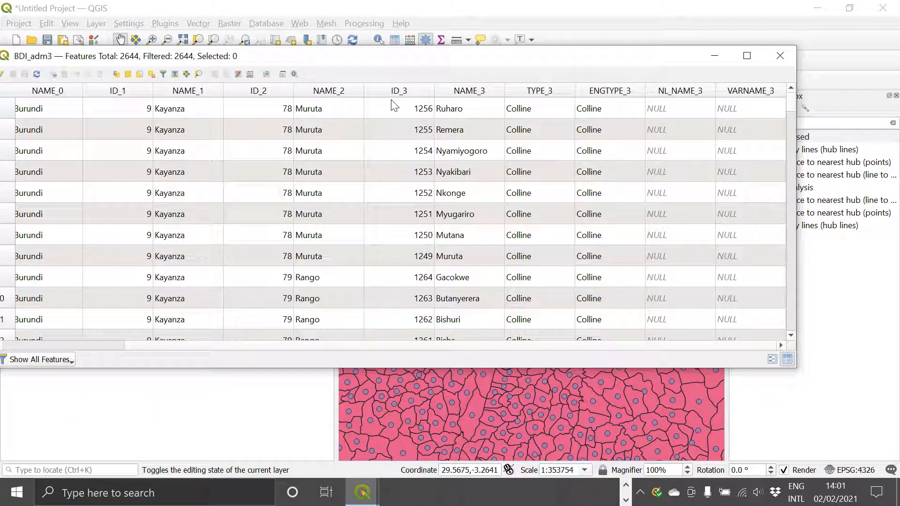
{"action": "left_click", "coordinate": [780, 56]}
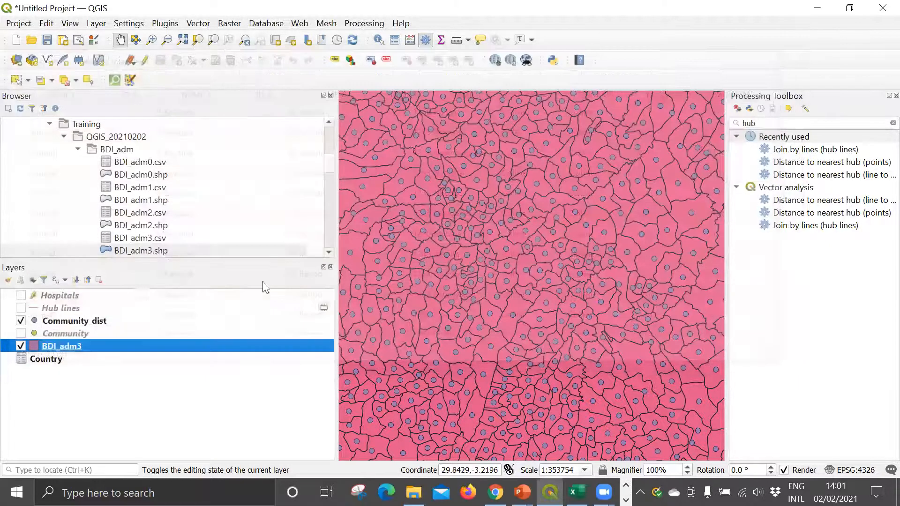
Step: Add a vector join to BDI_adm3 with Community_dist as join layer and ID_3 as both join field and target field
{"action": "right_click", "coordinate": [69, 344]}
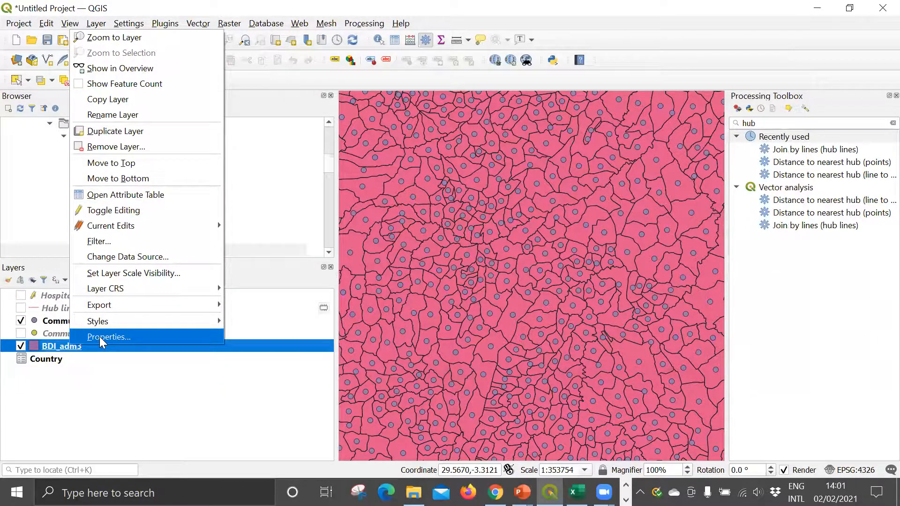
{"action": "left_click", "coordinate": [100, 338]}
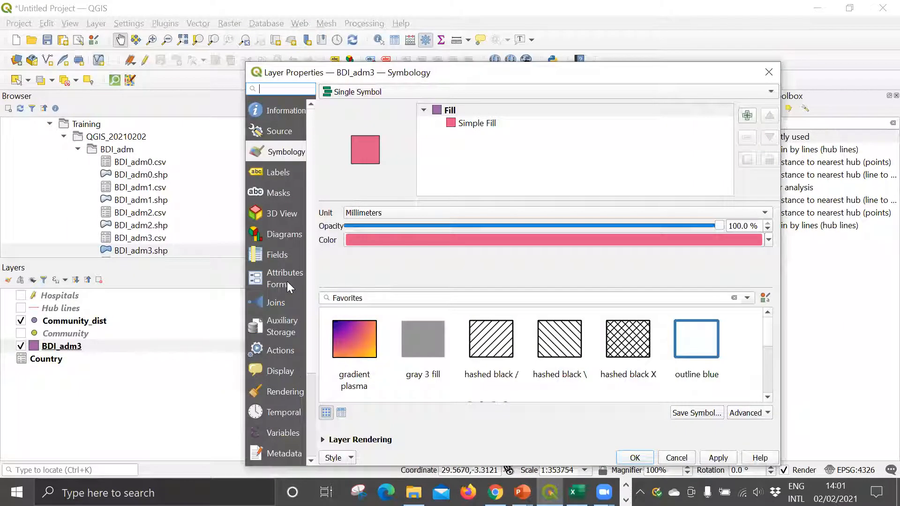
{"action": "left_click", "coordinate": [274, 305]}
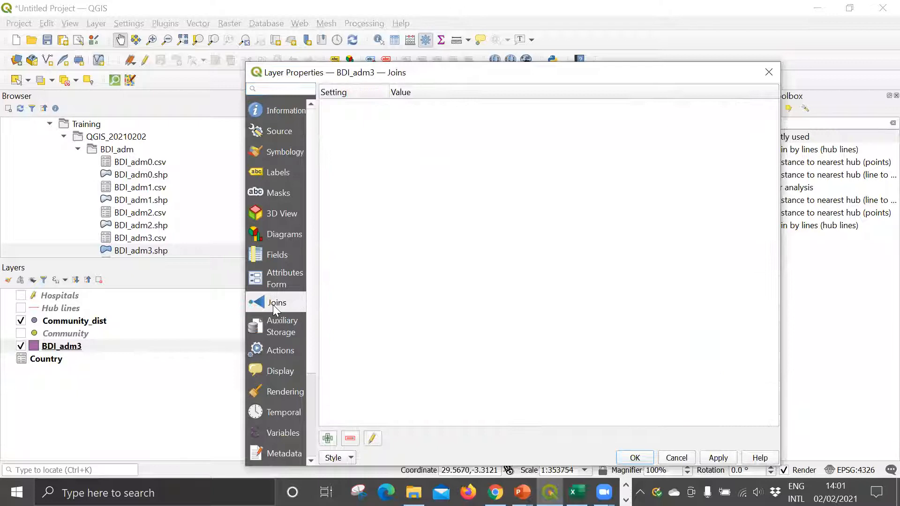
{"action": "left_click", "coordinate": [328, 438]}
{"action": "left_click", "coordinate": [476, 100]}
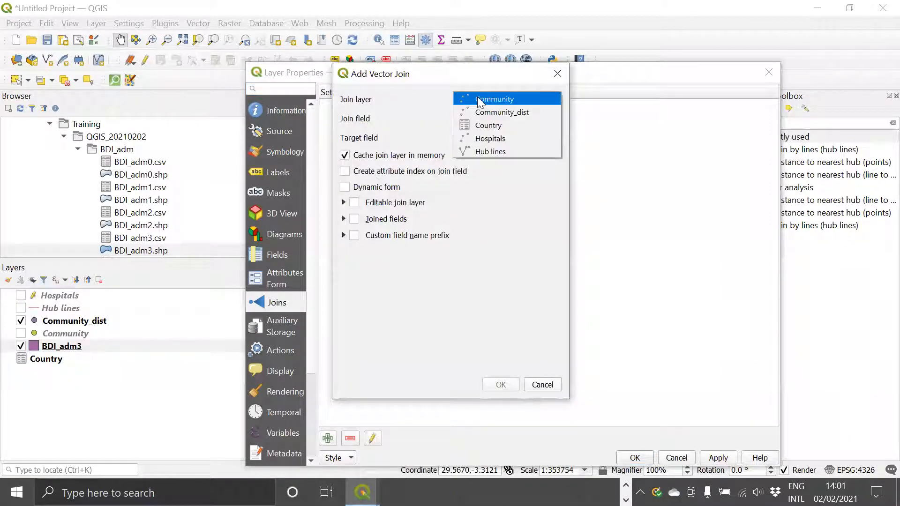
{"action": "left_click", "coordinate": [513, 113]}
{"action": "left_click", "coordinate": [466, 119]}
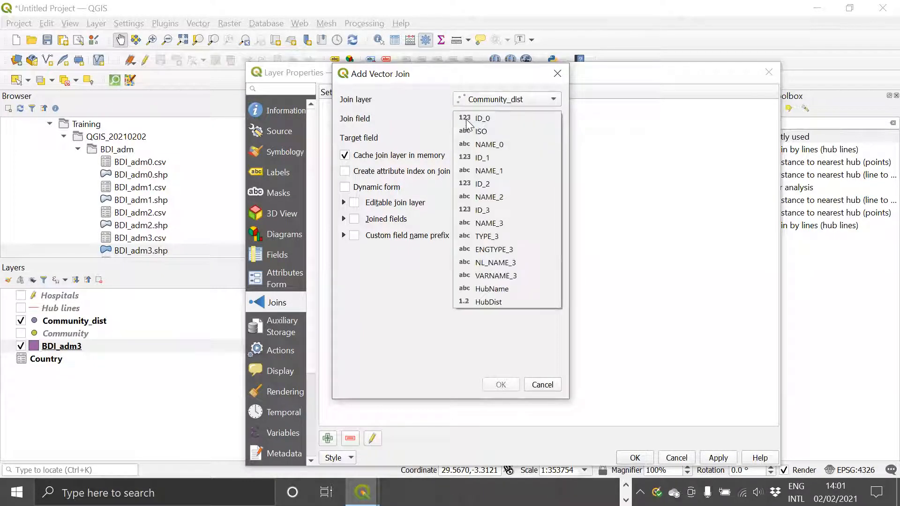
{"action": "left_click", "coordinate": [480, 210]}
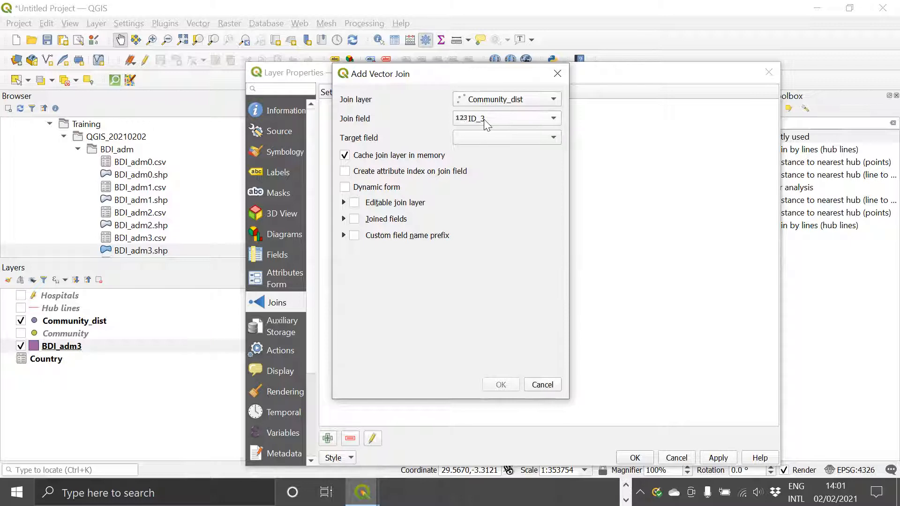
{"action": "left_click", "coordinate": [475, 140]}
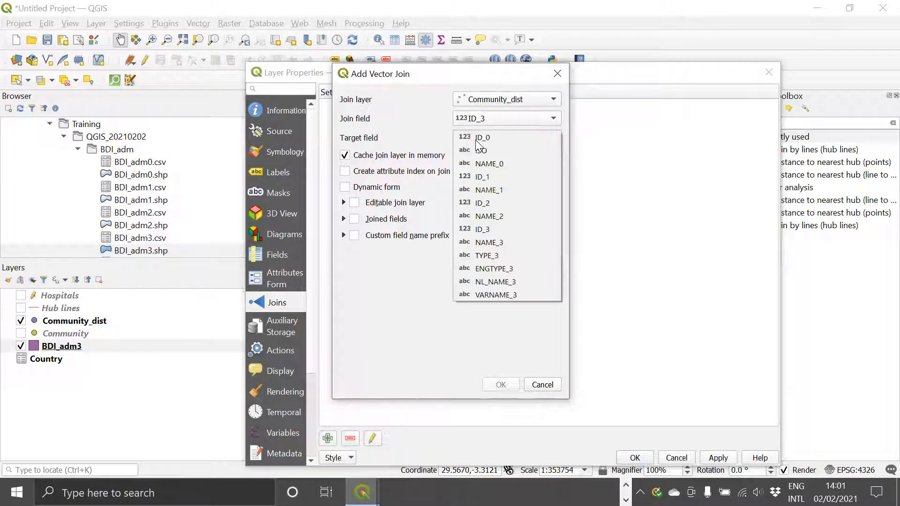
{"action": "left_click", "coordinate": [490, 229]}
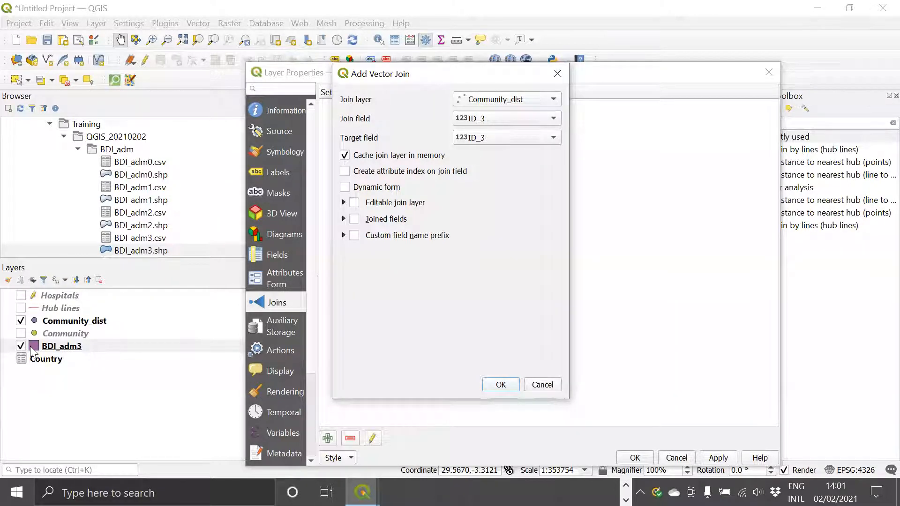
{"action": "left_click", "coordinate": [500, 384]}
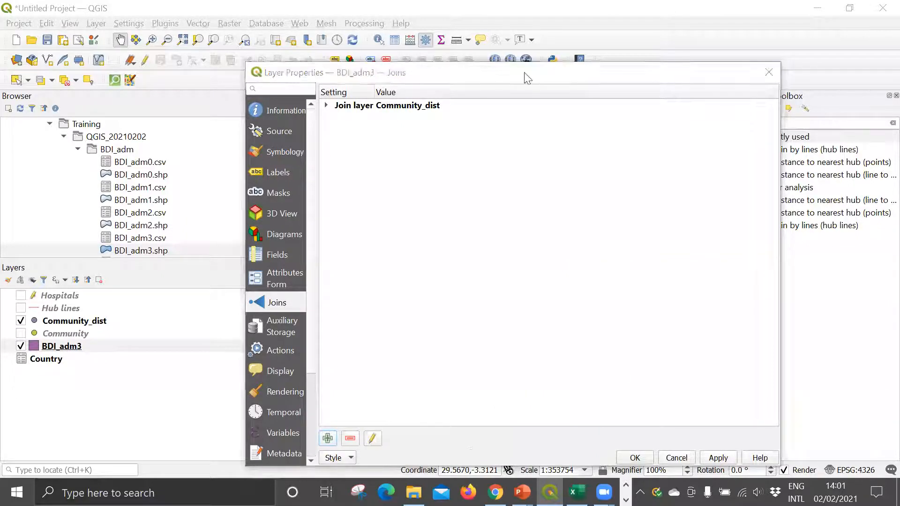
{"action": "left_click_drag", "start_coordinate": [524, 73], "coordinate": [494, 19]}
{"action": "left_click", "coordinate": [602, 402]}
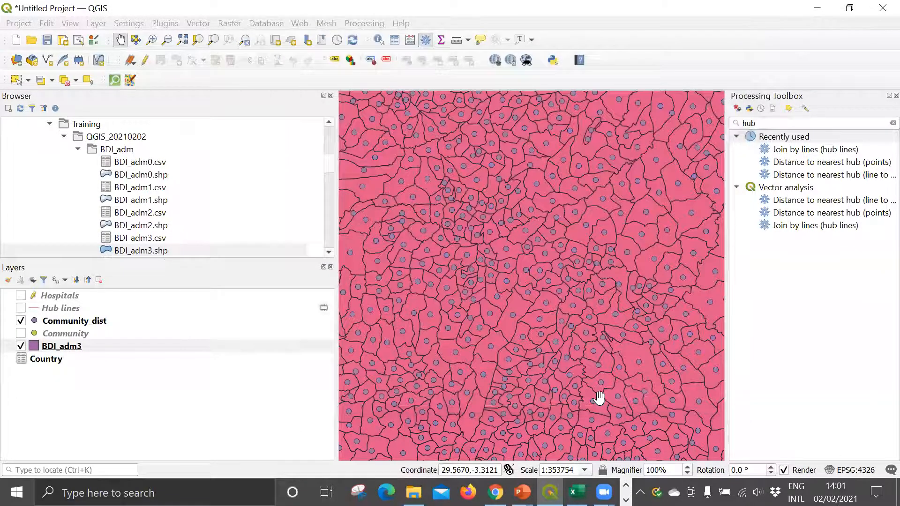
Step: Examine the joined Community_dist fields, including hub name and distance, in the BDI_adm3 attribute table, and close it
{"action": "left_click", "coordinate": [102, 345]}
{"action": "right_click", "coordinate": [74, 349]}
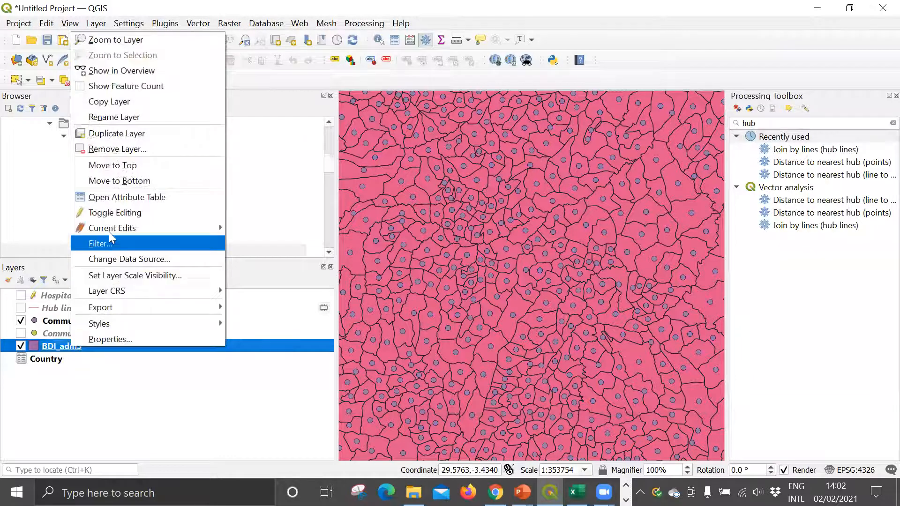
{"action": "left_click", "coordinate": [106, 196]}
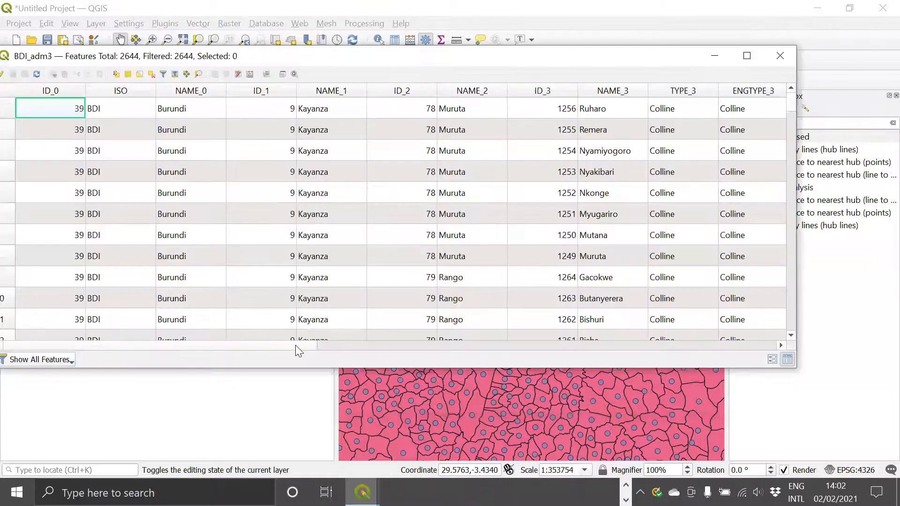
{"action": "left_click_drag", "start_coordinate": [688, 374], "coordinate": [765, 369]}
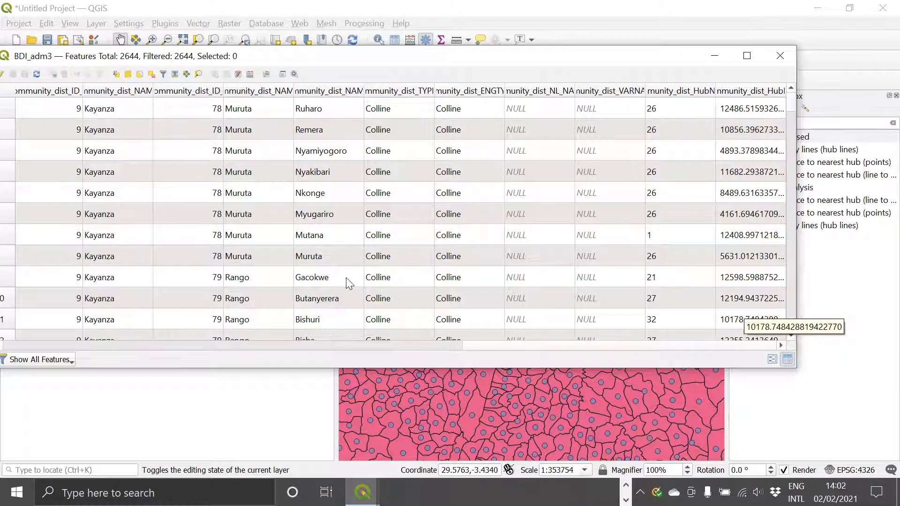
{"action": "left_click", "coordinate": [782, 54]}
Step: Set the BDI_adm3 layer's symbology to Graduated with Community_dist_HubDist as the value field
{"action": "right_click", "coordinate": [66, 347]}
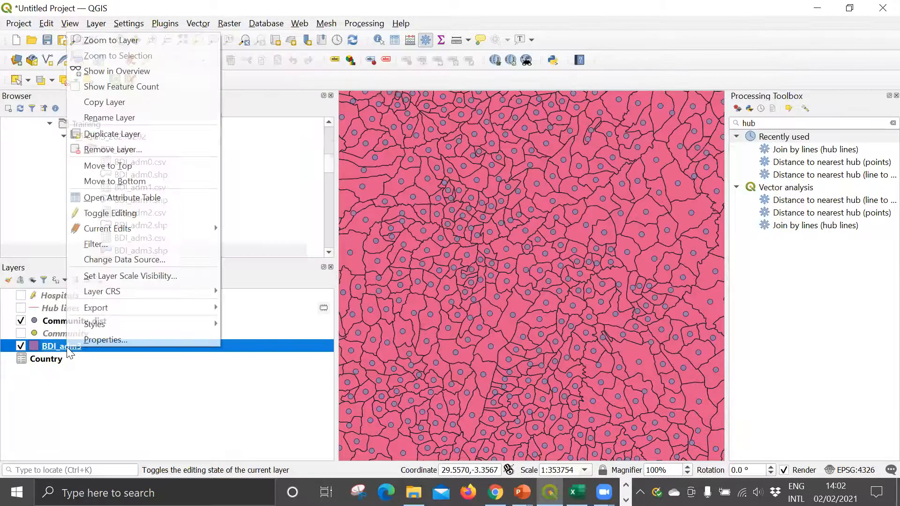
{"action": "left_click", "coordinate": [90, 341]}
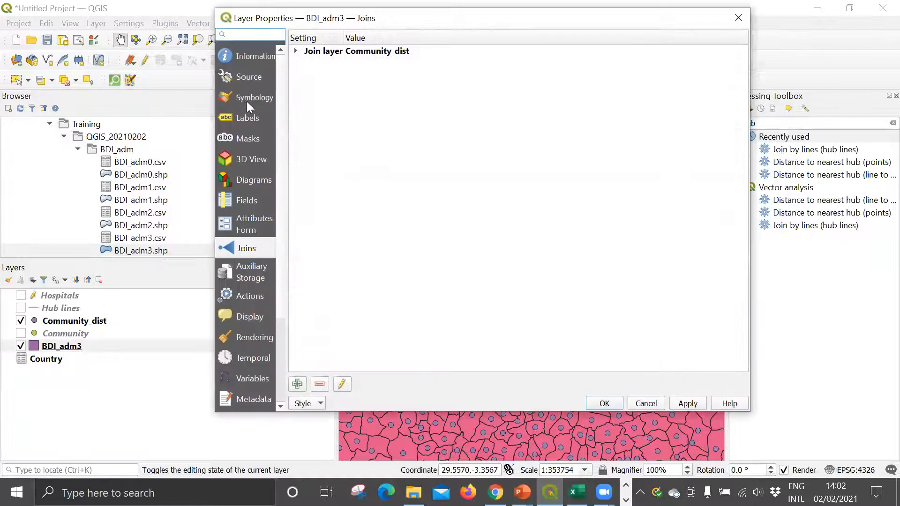
{"action": "left_click", "coordinate": [246, 99]}
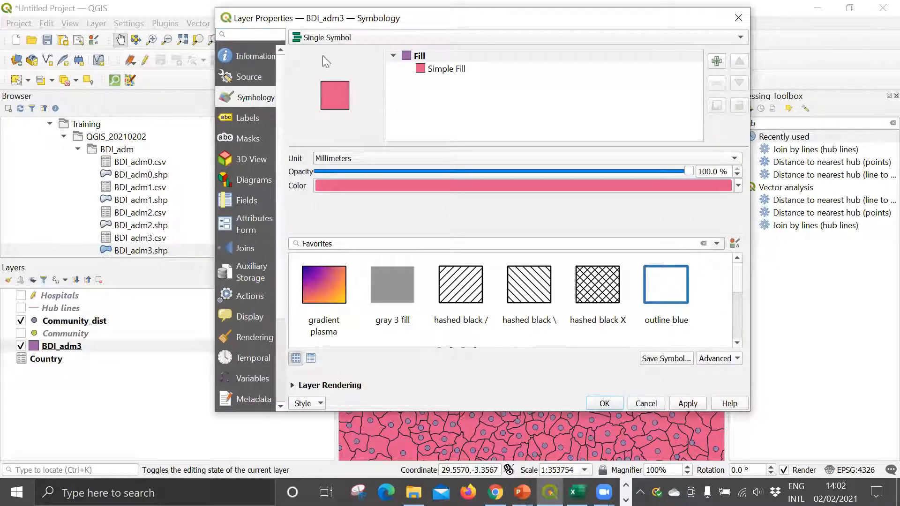
{"action": "left_click", "coordinate": [340, 38]}
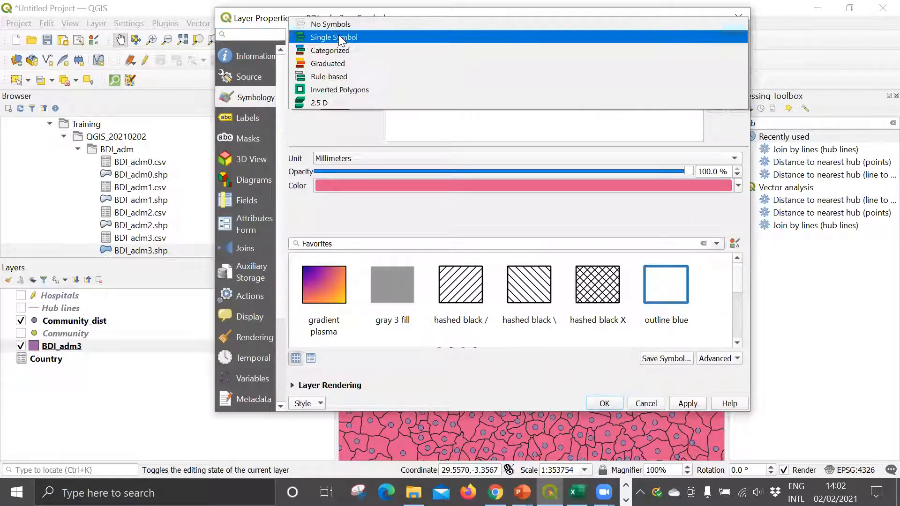
{"action": "left_click", "coordinate": [324, 65]}
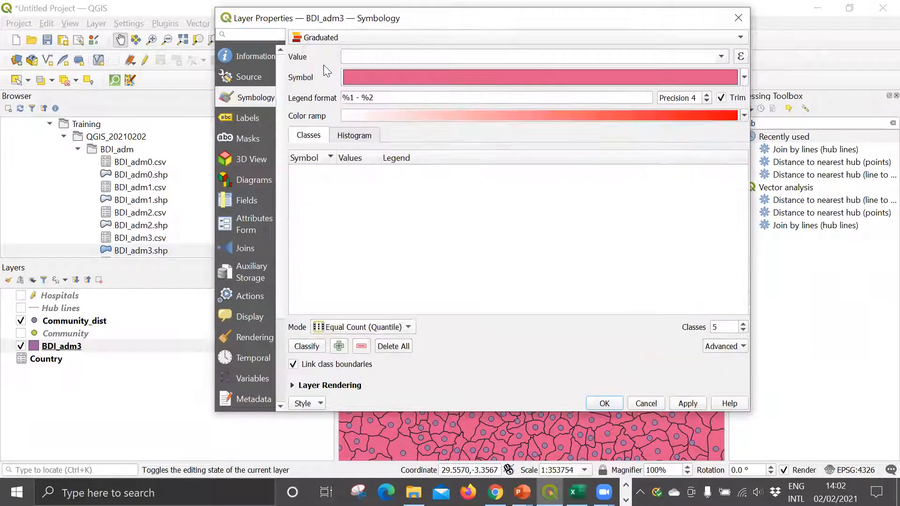
{"action": "left_click", "coordinate": [720, 56]}
{"action": "left_click", "coordinate": [426, 191]}
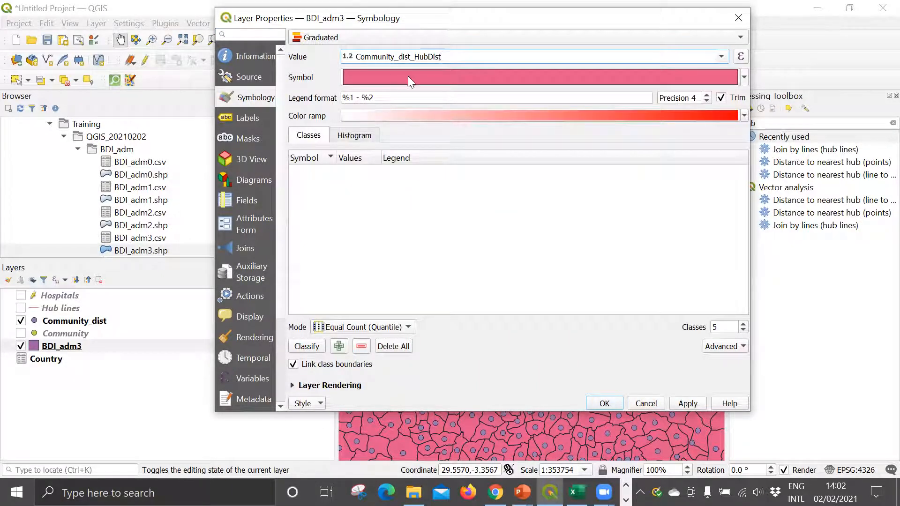
{"action": "left_click", "coordinate": [341, 37]}
{"action": "left_click", "coordinate": [342, 39]}
{"action": "left_click", "coordinate": [342, 38]}
{"action": "left_click", "coordinate": [345, 47]}
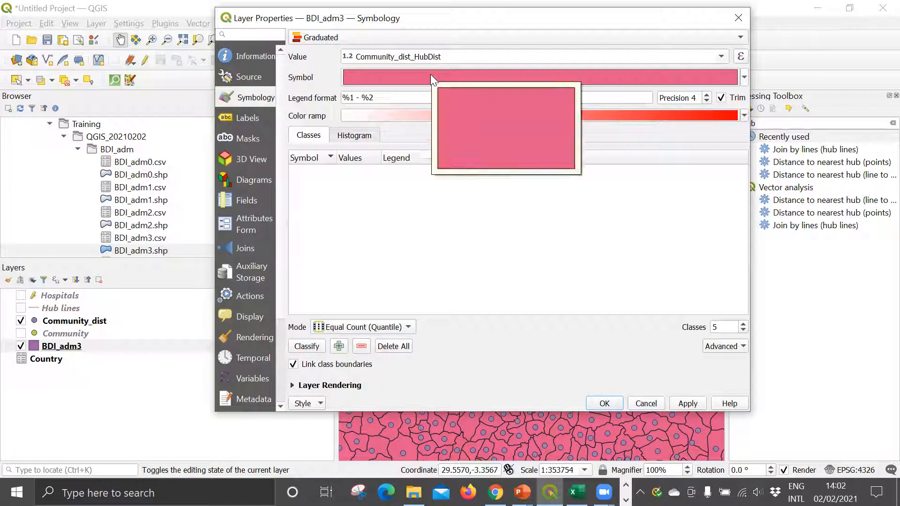
{"action": "left_click", "coordinate": [380, 116]}
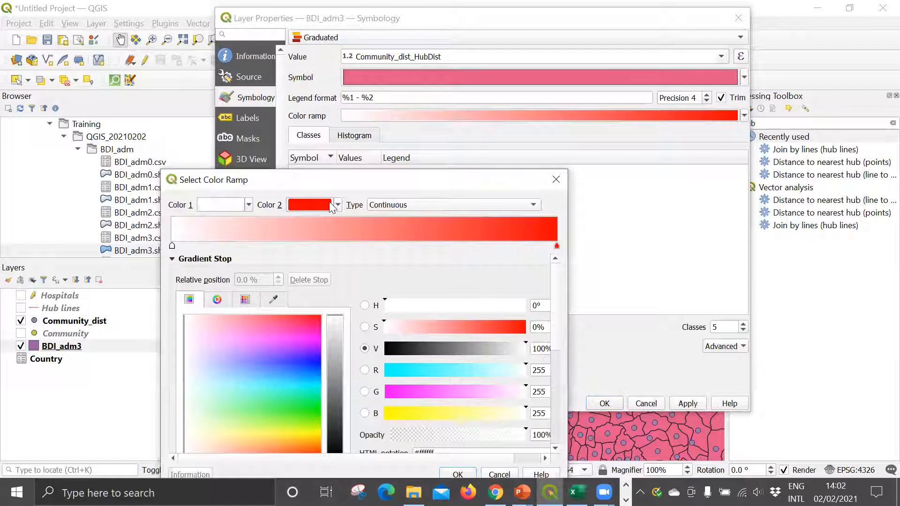
{"action": "left_click", "coordinate": [556, 180]}
{"action": "left_click", "coordinate": [744, 78]}
{"action": "left_click", "coordinate": [745, 78]}
{"action": "left_click", "coordinate": [677, 77]}
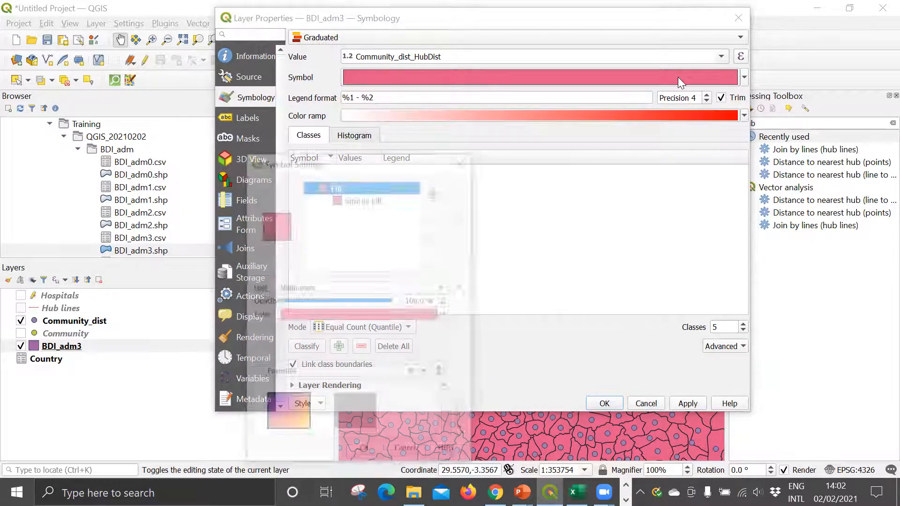
{"action": "left_click", "coordinate": [460, 159]}
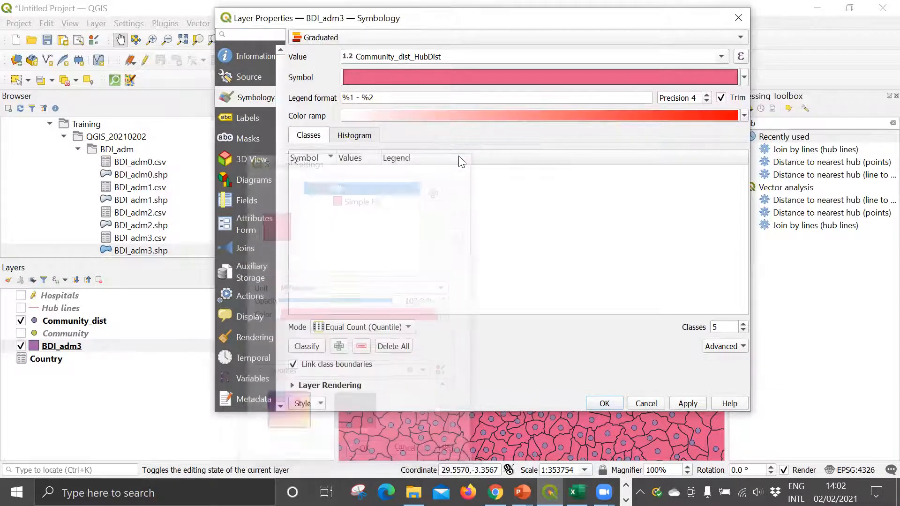
Step: Classify the BDI_adm3 distance values using the Pretty Breaks mode
{"action": "left_click", "coordinate": [307, 346]}
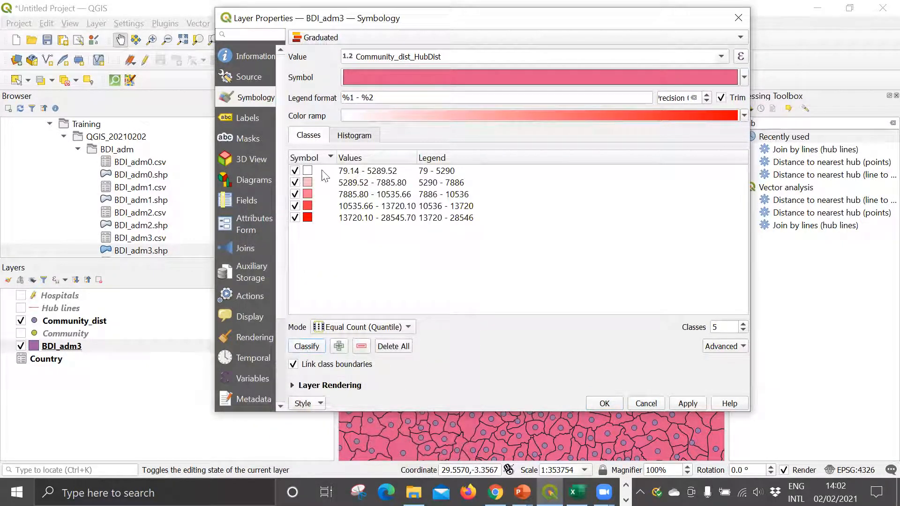
{"action": "left_click", "coordinate": [328, 327]}
{"action": "left_click", "coordinate": [394, 383]}
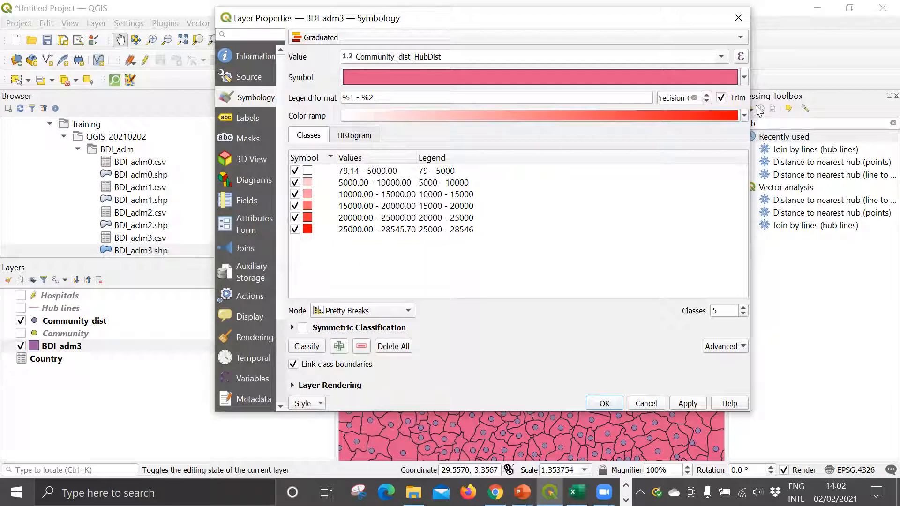
Step: Apply an inverted Spectral color ramp to the BDI_adm3 distance classes, and show the Hospitals layer on the map
{"action": "left_click", "coordinate": [744, 115]}
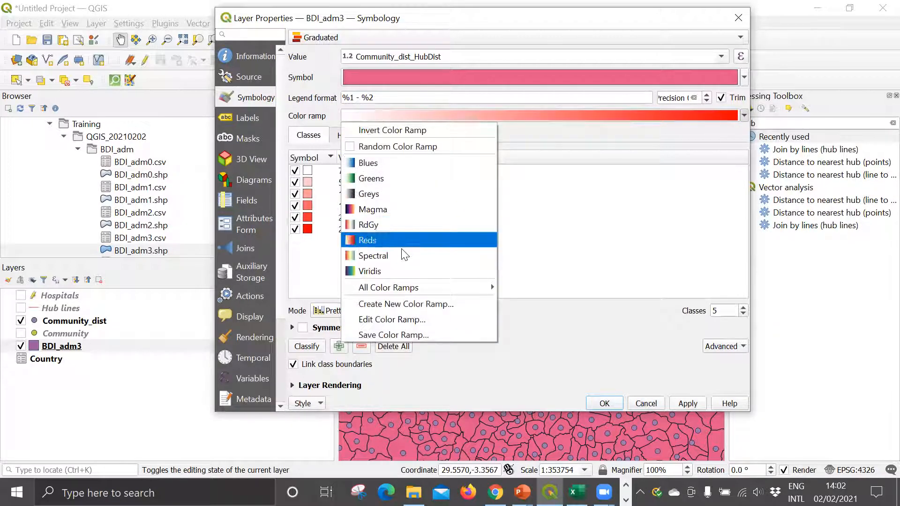
{"action": "left_click", "coordinate": [380, 257]}
{"action": "left_click", "coordinate": [421, 112]}
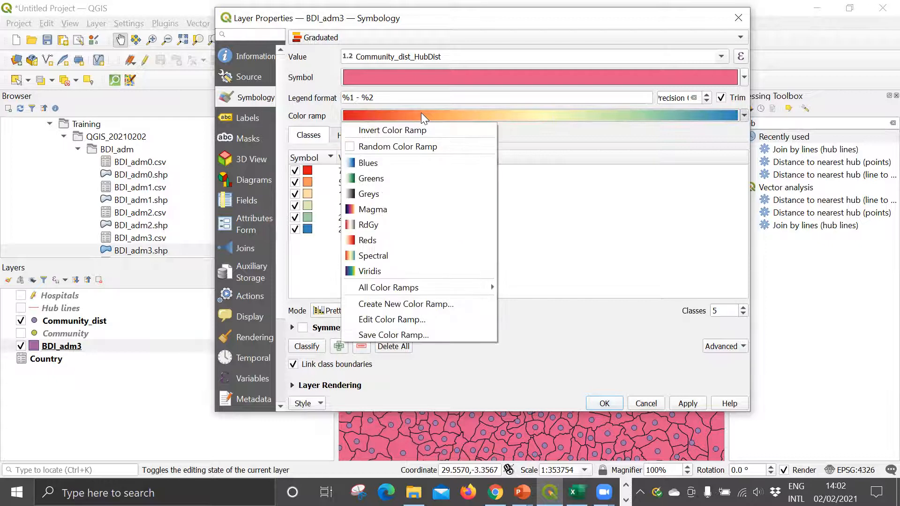
{"action": "left_click", "coordinate": [406, 131]}
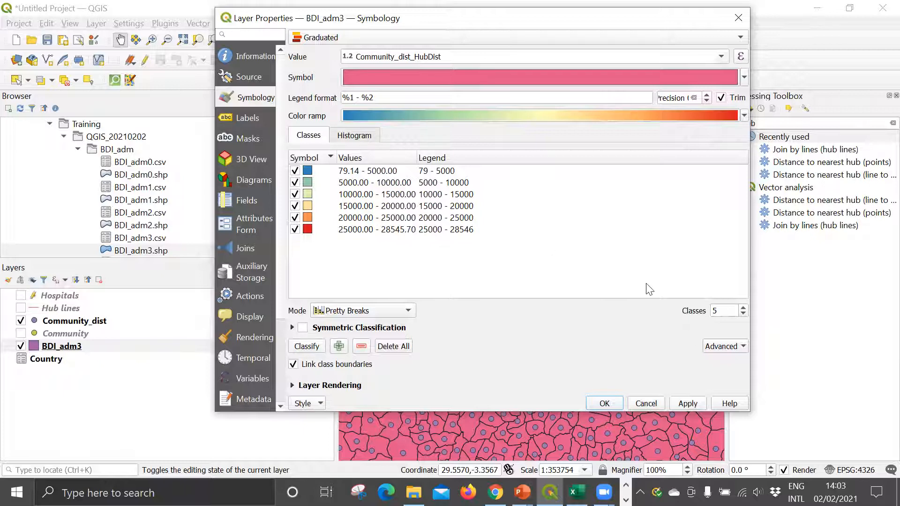
{"action": "left_click", "coordinate": [604, 403]}
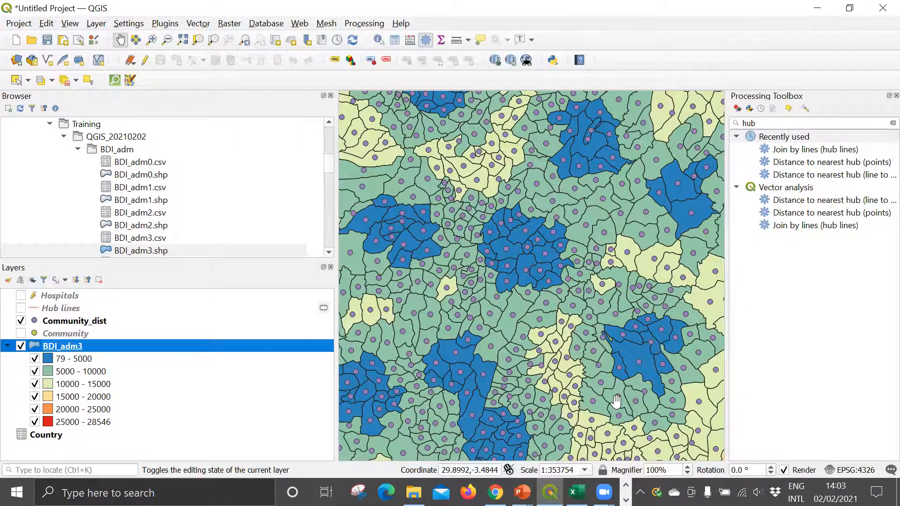
{"action": "left_click", "coordinate": [21, 296]}
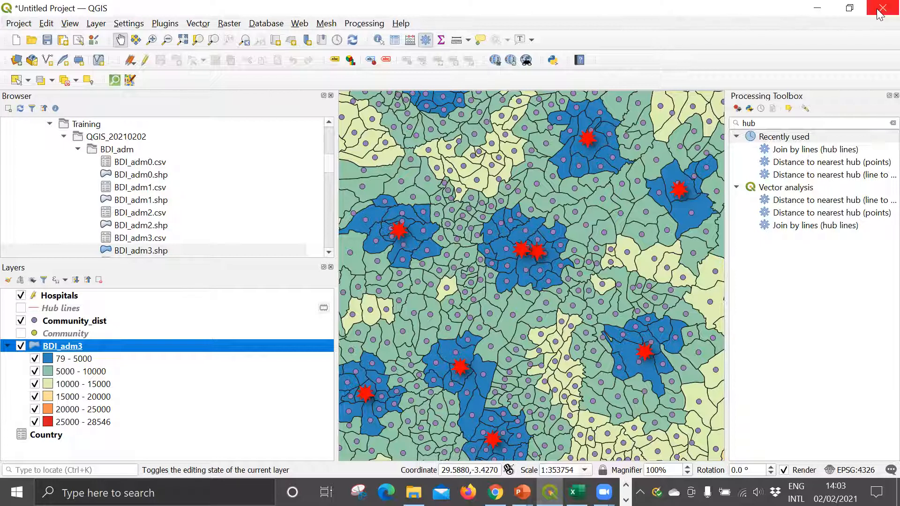
Step: Switch to the PowerPoint slide show to review the Results slide, and end the show
{"action": "left_click", "coordinate": [849, 8]}
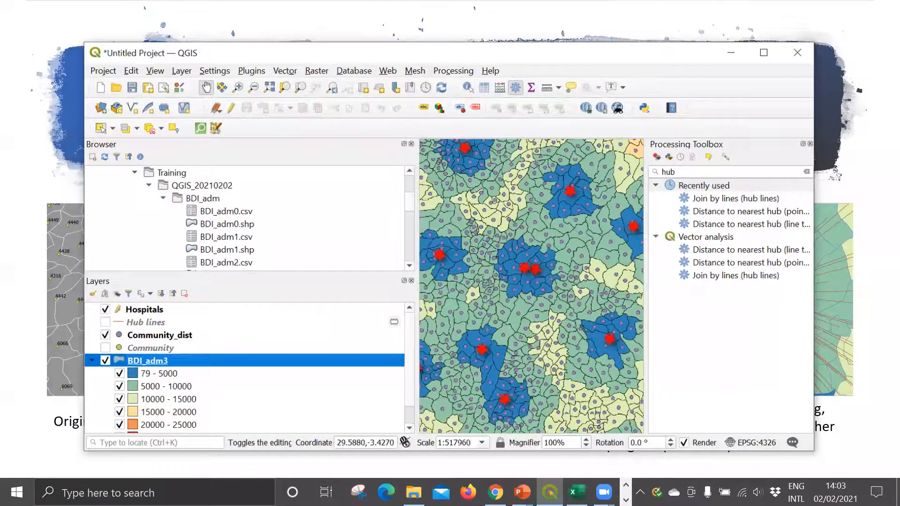
{"action": "left_click", "coordinate": [850, 8]}
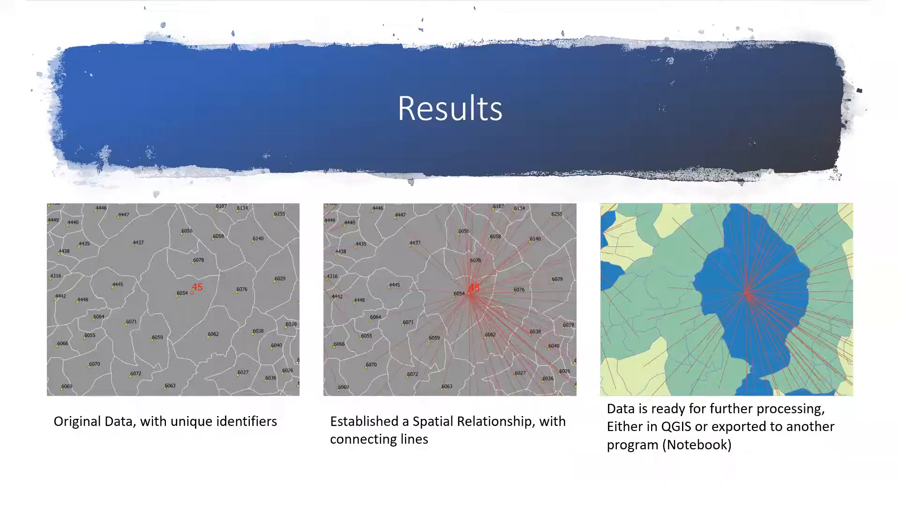
{"action": "key", "text": "Escape"}
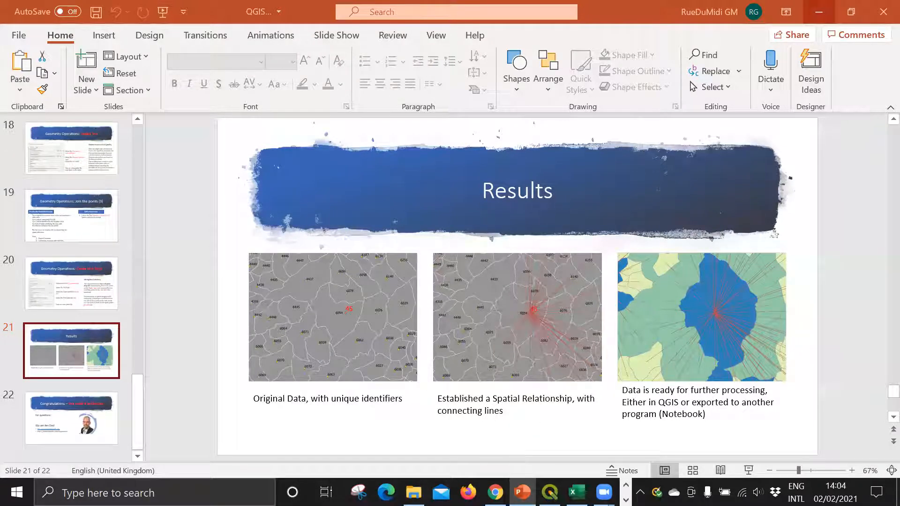
Step: Switch back to QGIS, clear the Processing Toolbox search, and review the tool groups of the GRASS provider
{"action": "mouse_move", "coordinate": [549, 492]}
{"action": "mouse_move", "coordinate": [576, 491]}
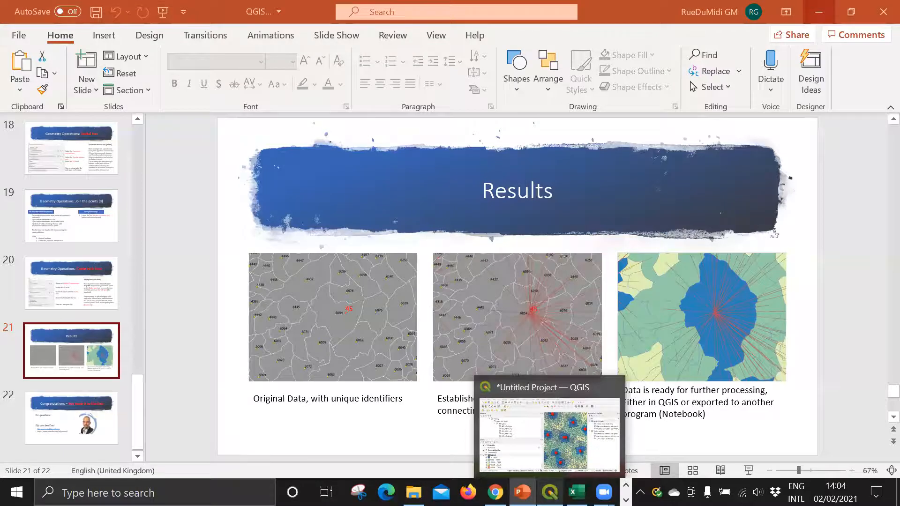
{"action": "left_click", "coordinate": [549, 491]}
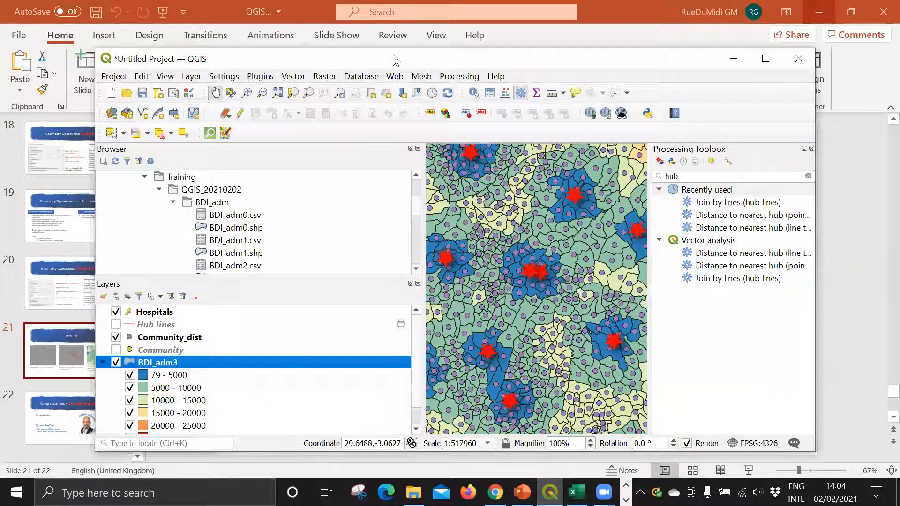
{"action": "left_click_drag", "start_coordinate": [387, 56], "coordinate": [358, 18]}
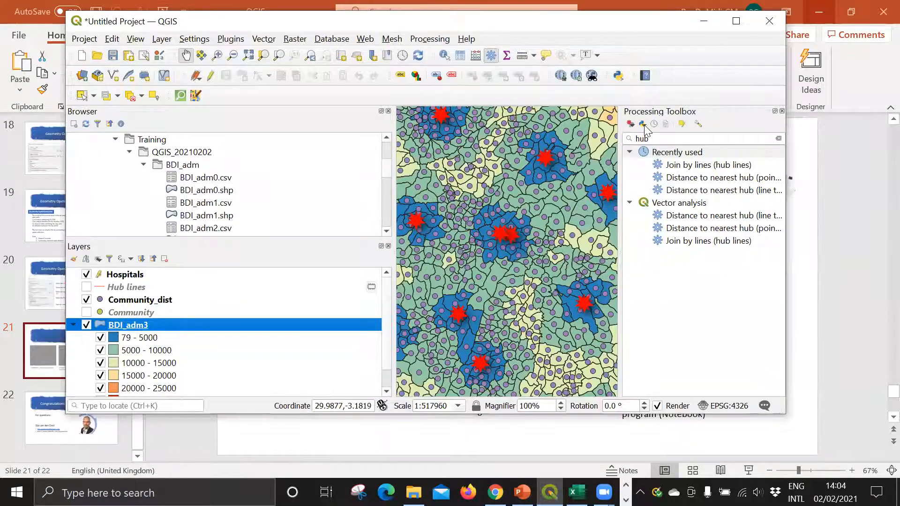
{"action": "left_click", "coordinate": [711, 137]}
{"action": "key", "text": "BackSpace"}
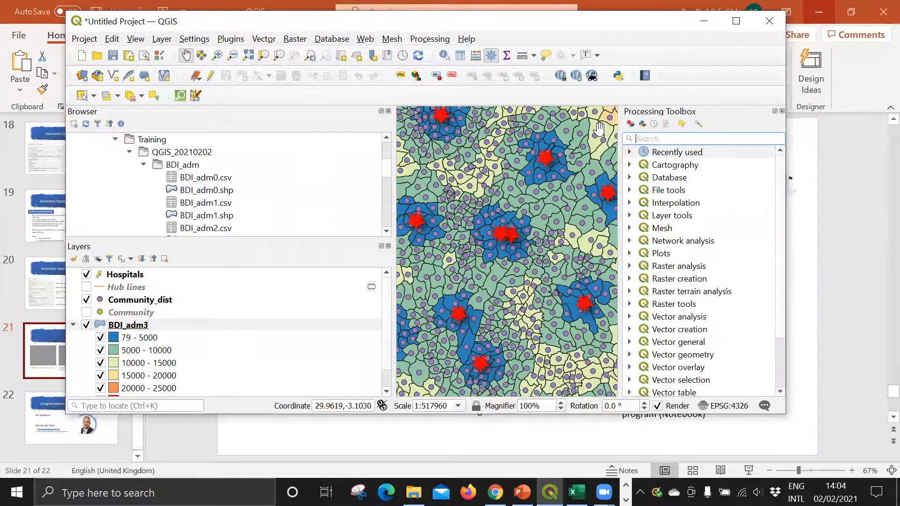
{"action": "scroll", "coordinate": [675, 220], "scroll_direction": "down", "scroll_amount": 2}
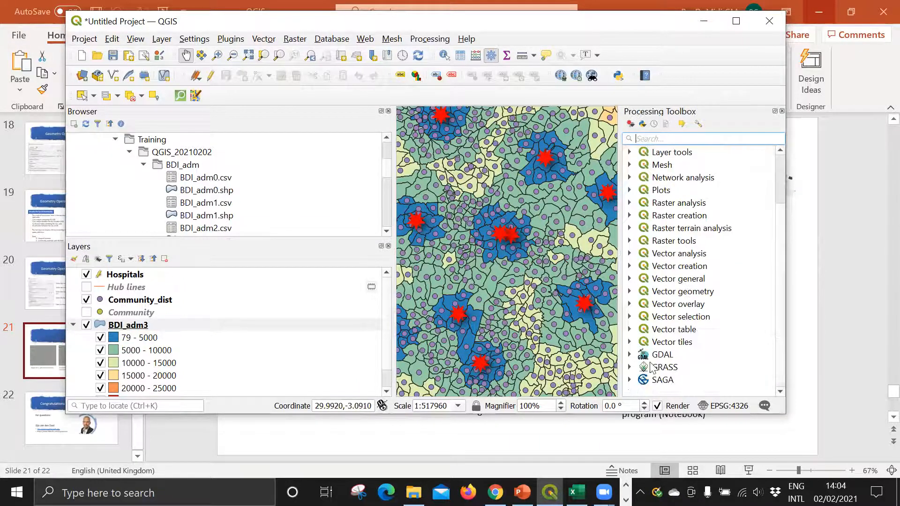
{"action": "left_click", "coordinate": [630, 368]}
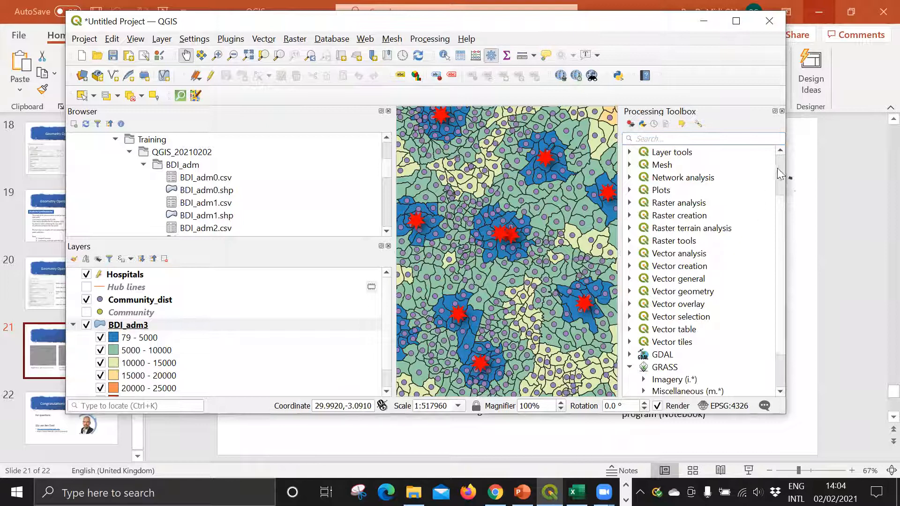
{"action": "key", "text": "Home"}
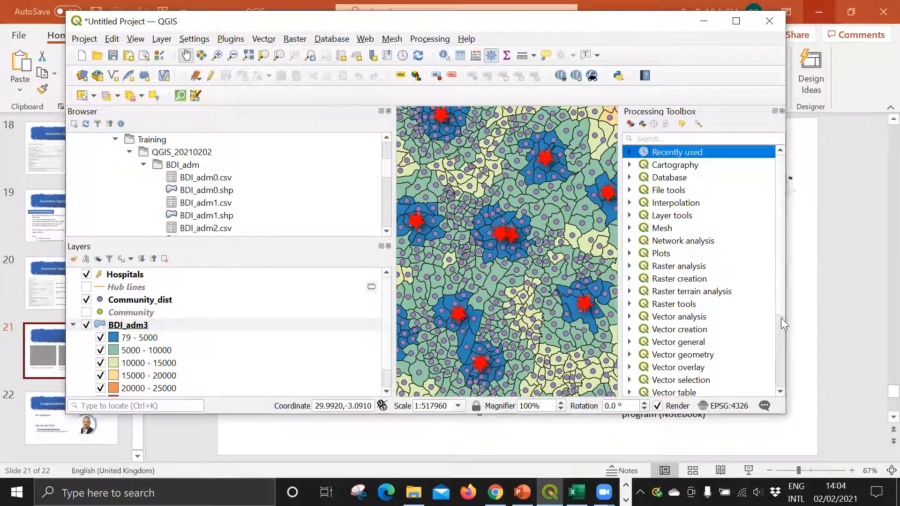
{"action": "scroll", "coordinate": [780, 226], "scroll_direction": "down", "scroll_amount": 3}
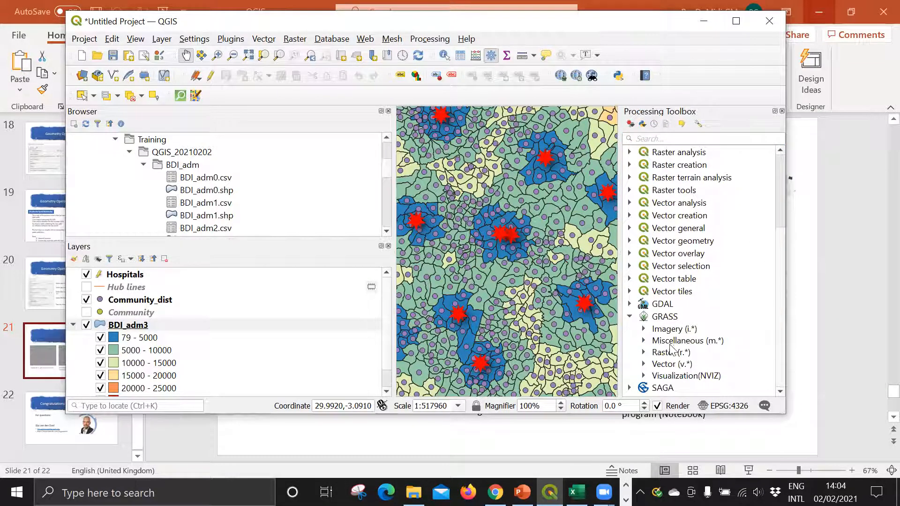
{"action": "left_click", "coordinate": [667, 317]}
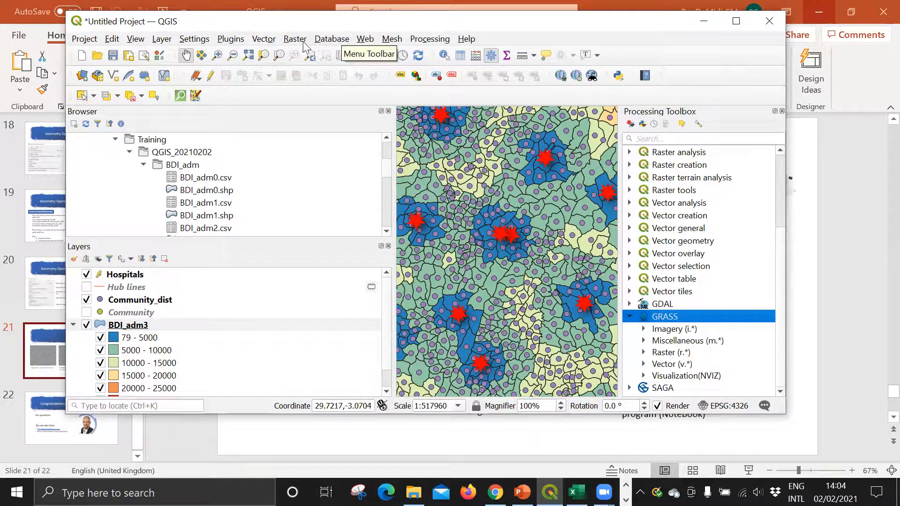
Step: Enable the installed GRASS 7 plugin, and enlarge its GRASS Tools panel in a maximized QGIS window
{"action": "left_click", "coordinate": [219, 38]}
{"action": "left_click", "coordinate": [237, 57]}
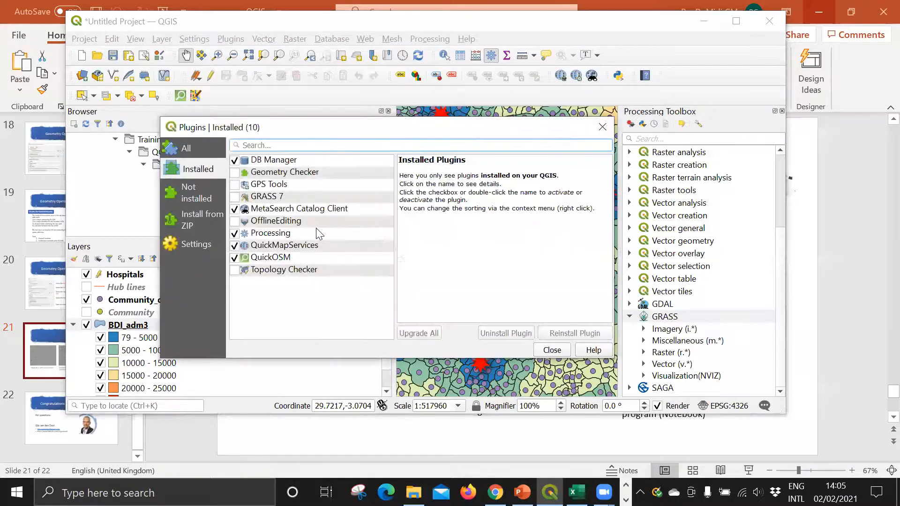
{"action": "left_click", "coordinate": [235, 196]}
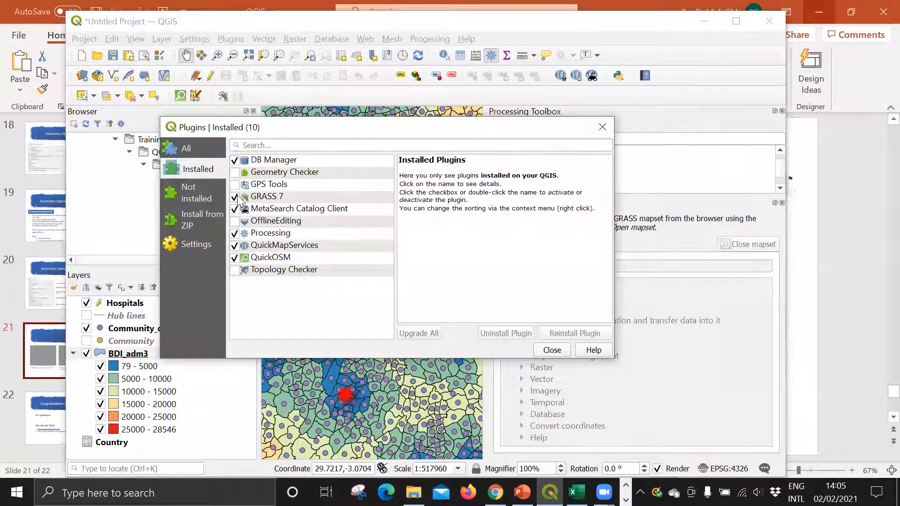
{"action": "left_click", "coordinate": [261, 198]}
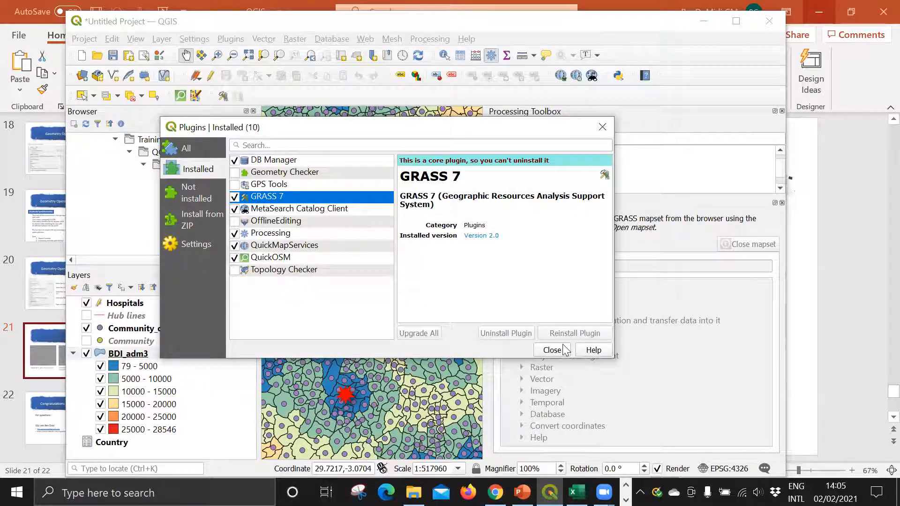
{"action": "left_click", "coordinate": [600, 126]}
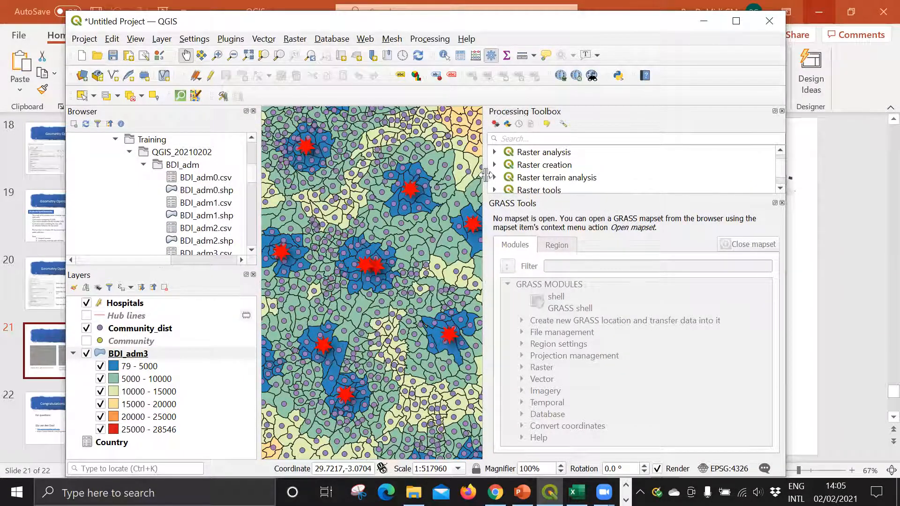
{"action": "left_click_drag", "start_coordinate": [484, 175], "coordinate": [409, 175]}
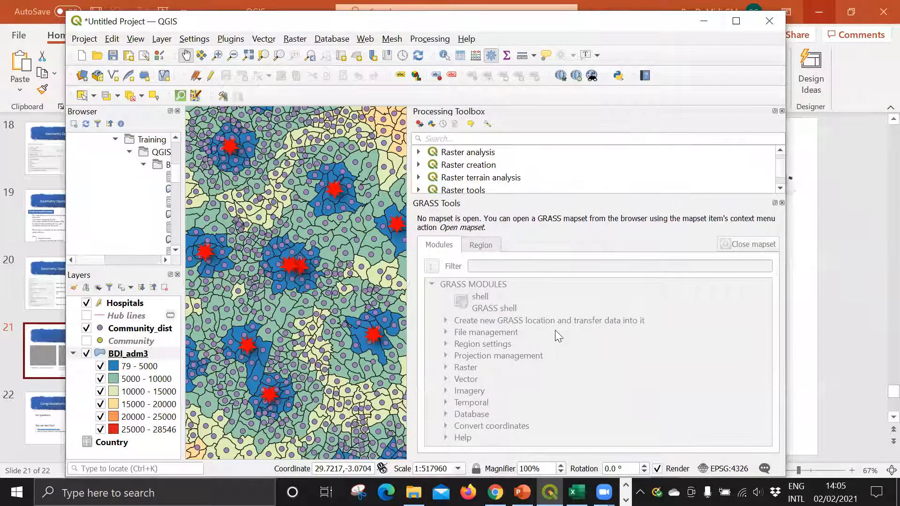
{"action": "left_click", "coordinate": [736, 21]}
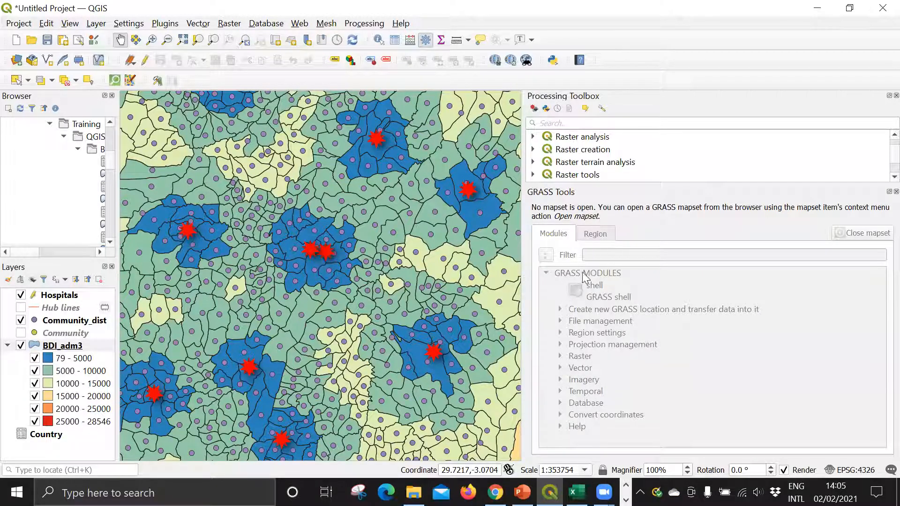
Step: Locate and select the GRASS provider in the Processing Toolbox
{"action": "scroll", "coordinate": [593, 149], "scroll_direction": "down", "scroll_amount": 3}
{"action": "scroll", "coordinate": [593, 149], "scroll_direction": "up", "scroll_amount": 1}
{"action": "left_click", "coordinate": [586, 149]}
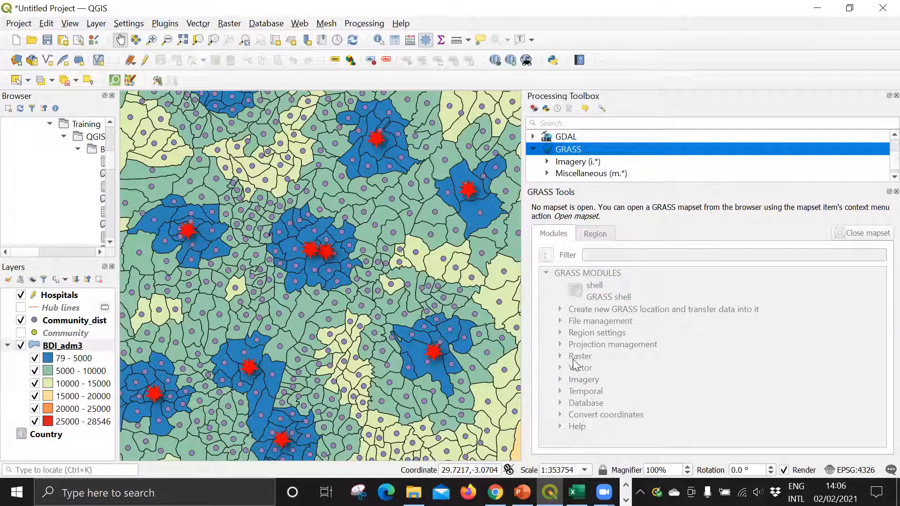
Step: Disable the installed GRASS 7 plugin, and narrow the Processing Toolbox panel to enlarge the map view
{"action": "left_click", "coordinate": [229, 24]}
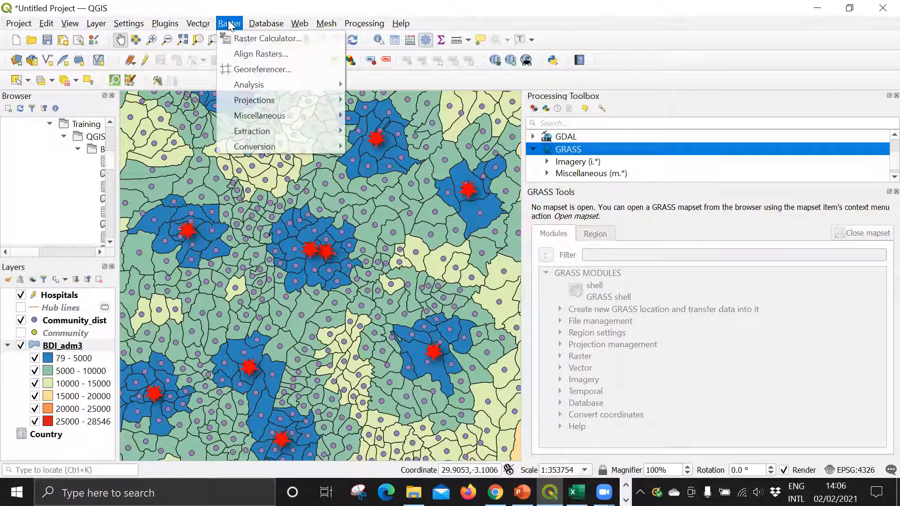
{"action": "mouse_move", "coordinate": [165, 24]}
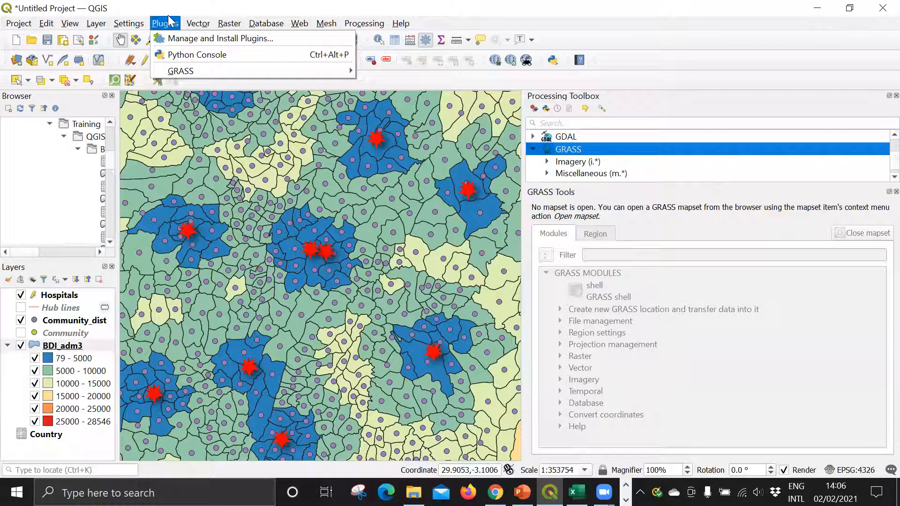
{"action": "mouse_move", "coordinate": [175, 68]}
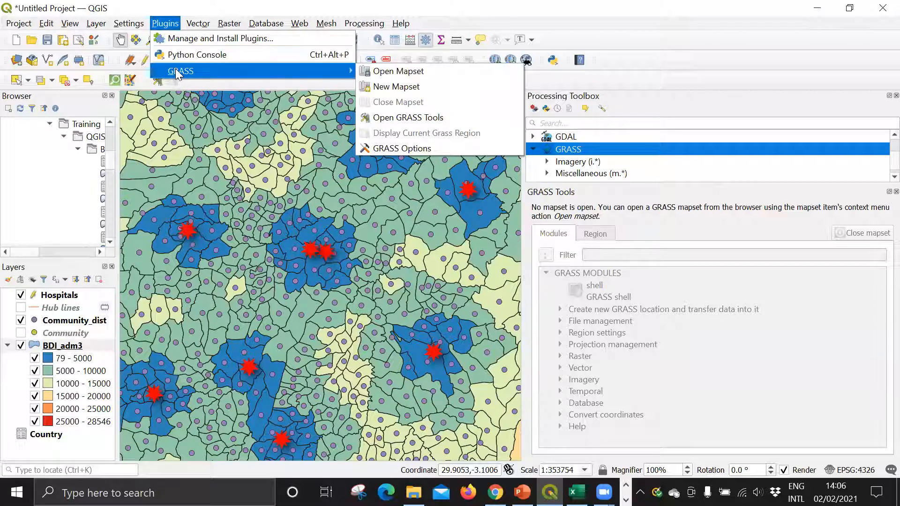
{"action": "left_click", "coordinate": [178, 40]}
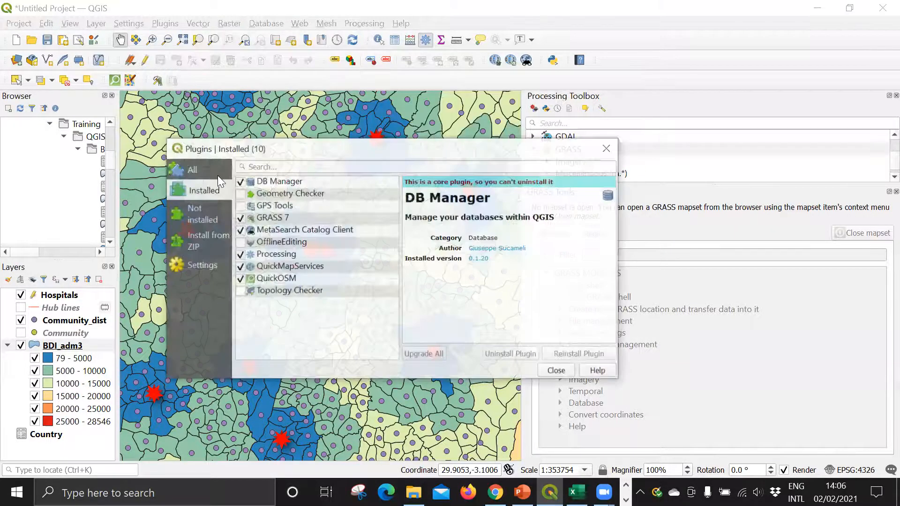
{"action": "left_click", "coordinate": [241, 217]}
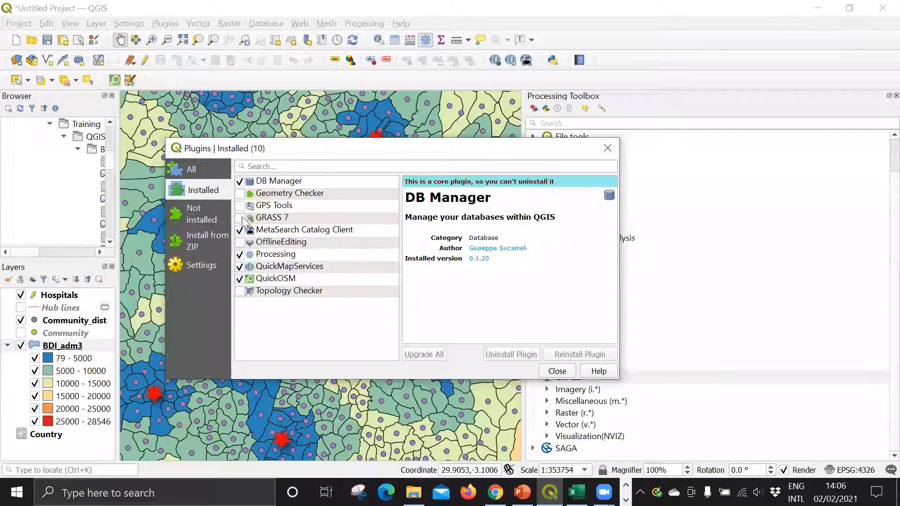
{"action": "left_click", "coordinate": [555, 373]}
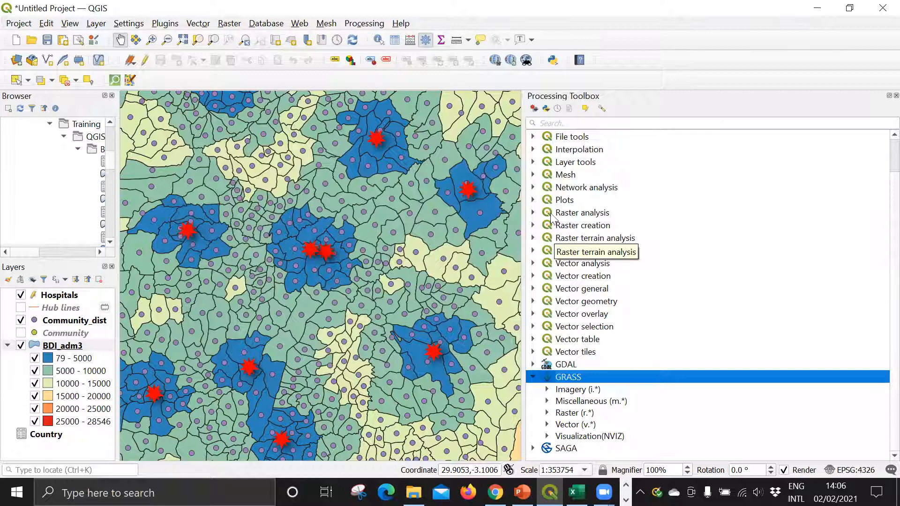
{"action": "left_click_drag", "start_coordinate": [525, 211], "coordinate": [767, 229]}
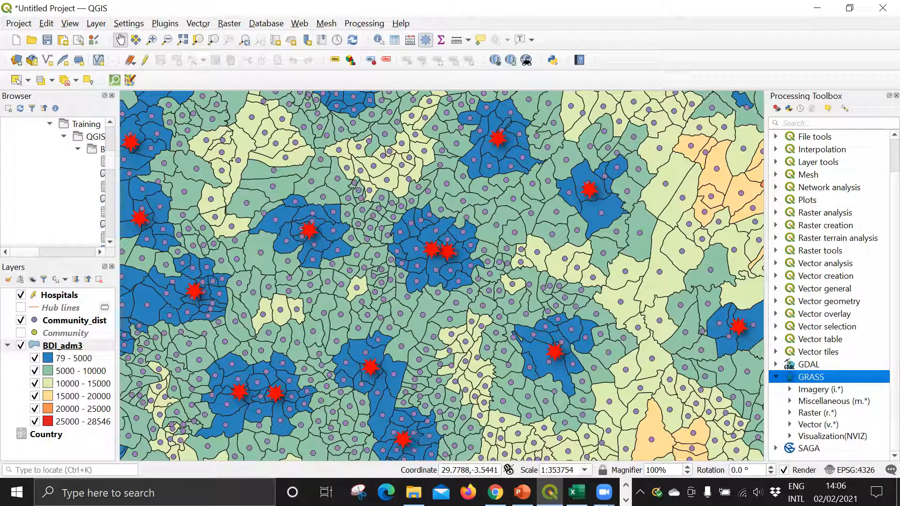
Step: Review the layer types available for adding to the project, and widen the Browser panel until full file names are readable
{"action": "mouse_move", "coordinate": [577, 492]}
{"action": "left_click", "coordinate": [87, 24]}
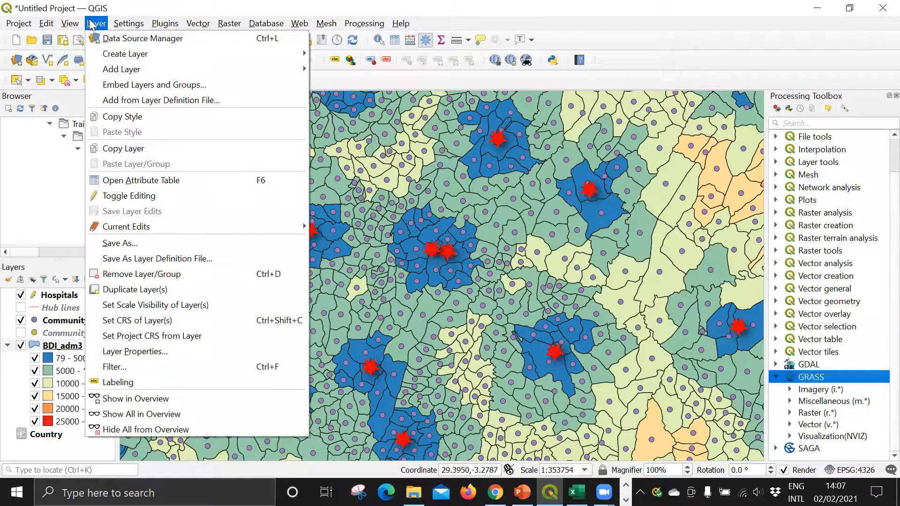
{"action": "mouse_move", "coordinate": [111, 72]}
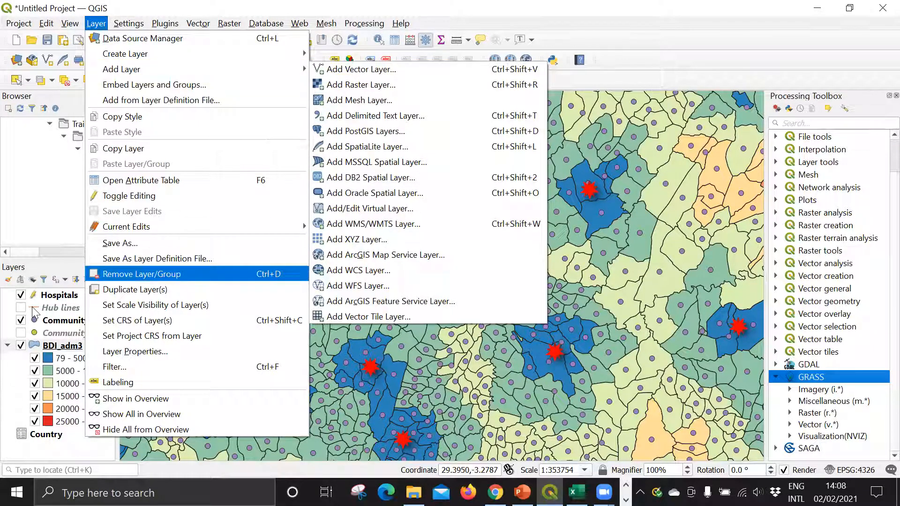
{"action": "left_click", "coordinate": [35, 163]}
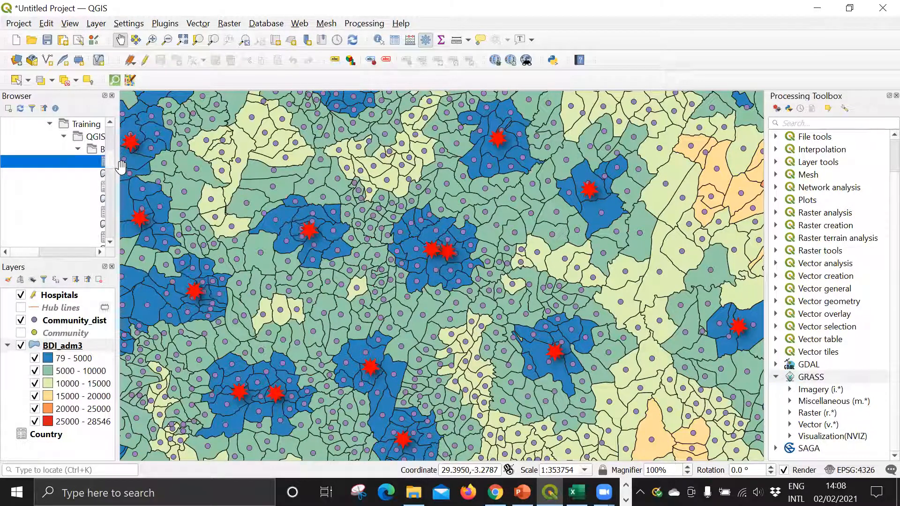
{"action": "left_click_drag", "start_coordinate": [115, 170], "coordinate": [298, 169]}
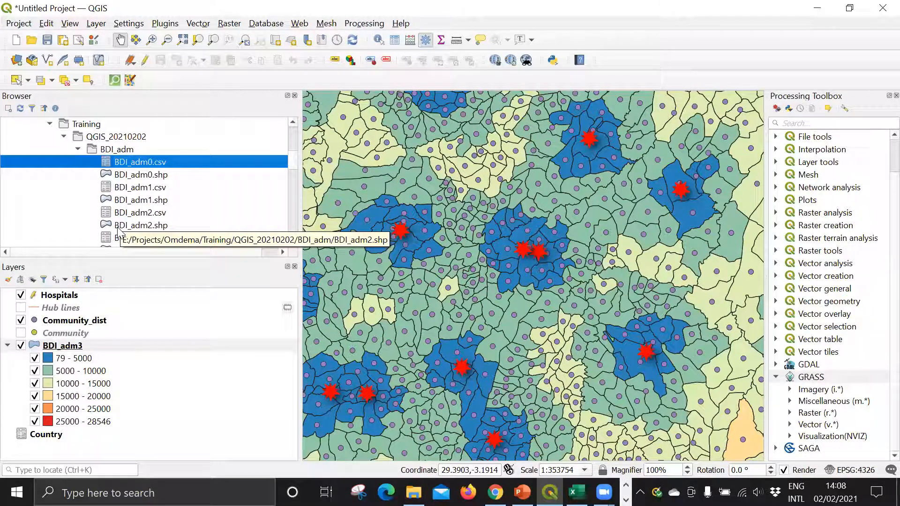
Step: Expand the D:\ drive and its Work folder in the Browser to look for the project data
{"action": "scroll", "coordinate": [86, 139], "scroll_direction": "up", "scroll_amount": 5}
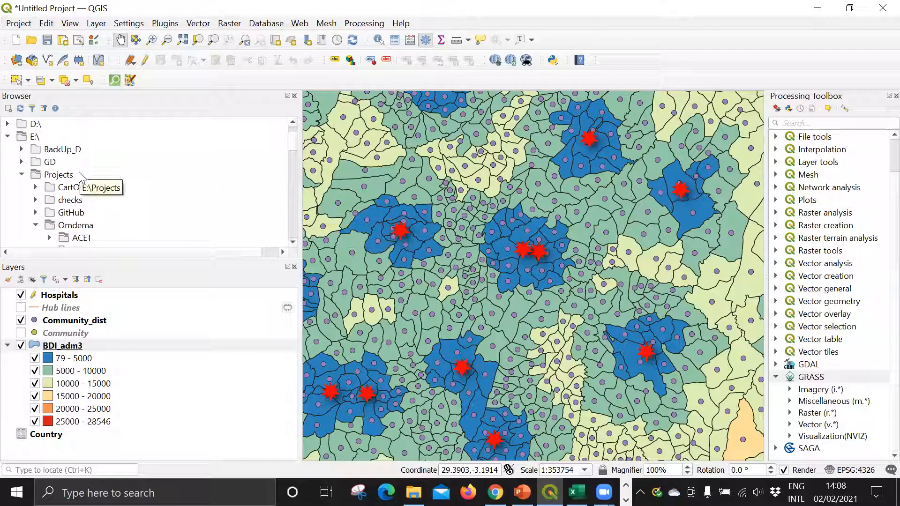
{"action": "scroll", "coordinate": [92, 164], "scroll_direction": "down", "scroll_amount": 1}
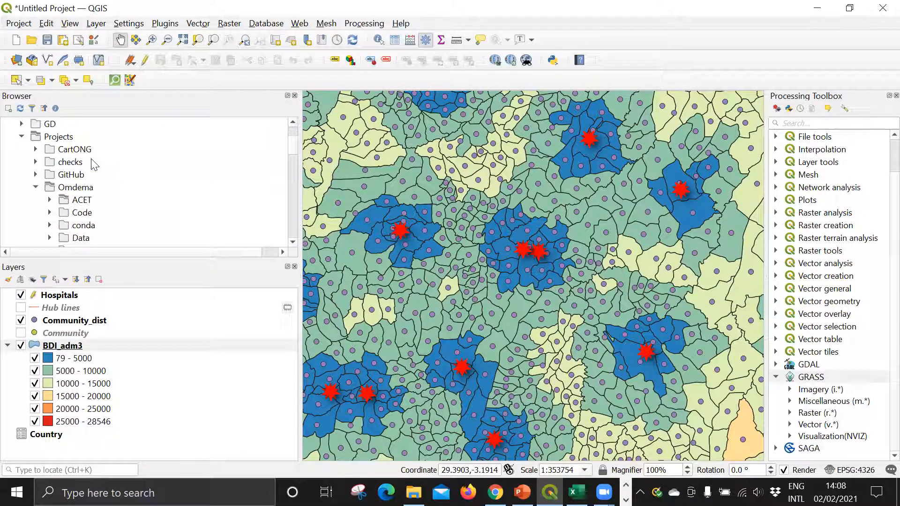
{"action": "scroll", "coordinate": [93, 164], "scroll_direction": "up", "scroll_amount": 2}
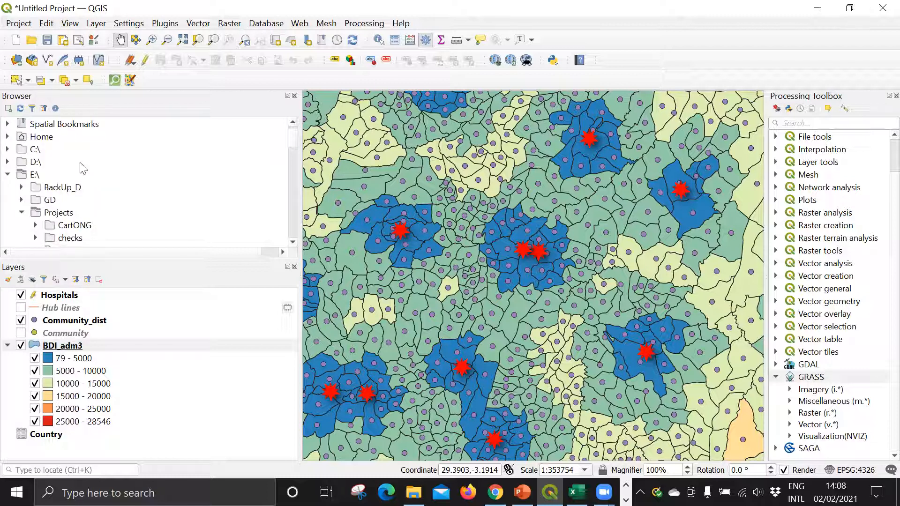
{"action": "left_click", "coordinate": [7, 162]}
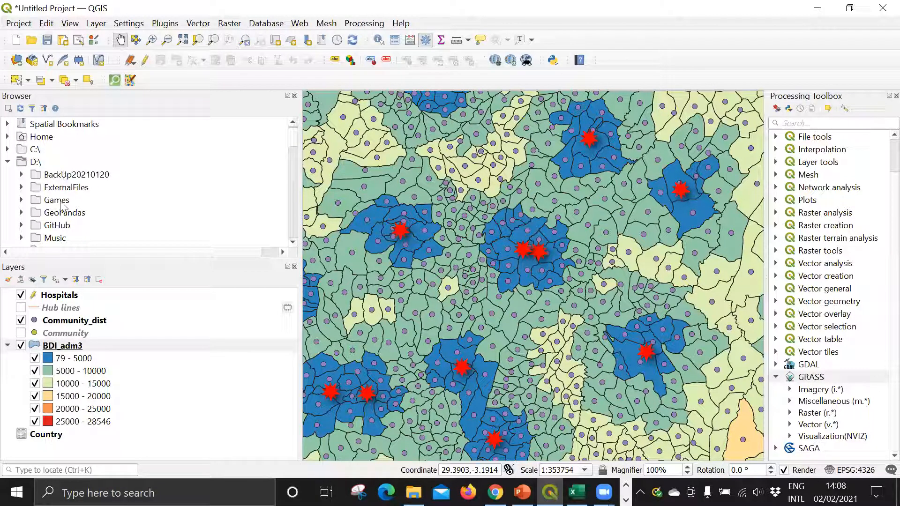
{"action": "scroll", "coordinate": [64, 201], "scroll_direction": "down", "scroll_amount": 2}
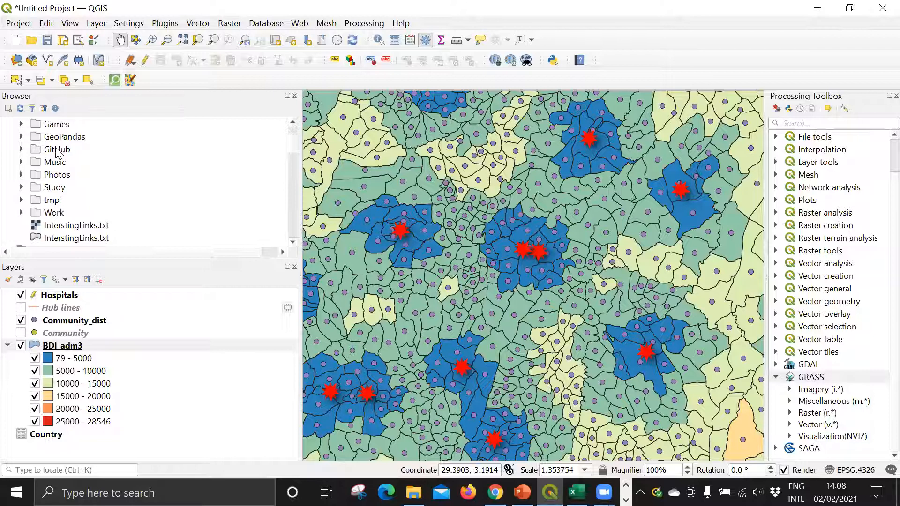
{"action": "scroll", "coordinate": [22, 212], "scroll_direction": "down", "scroll_amount": 1}
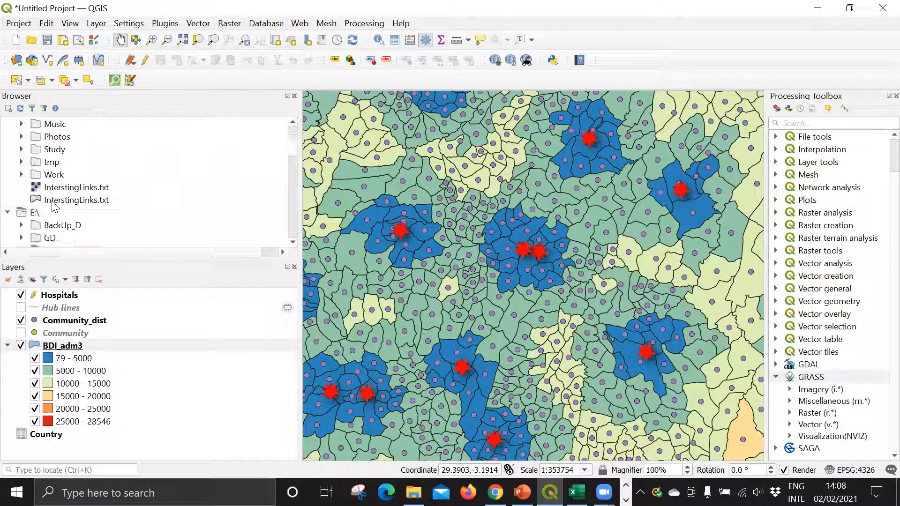
{"action": "left_click", "coordinate": [20, 175]}
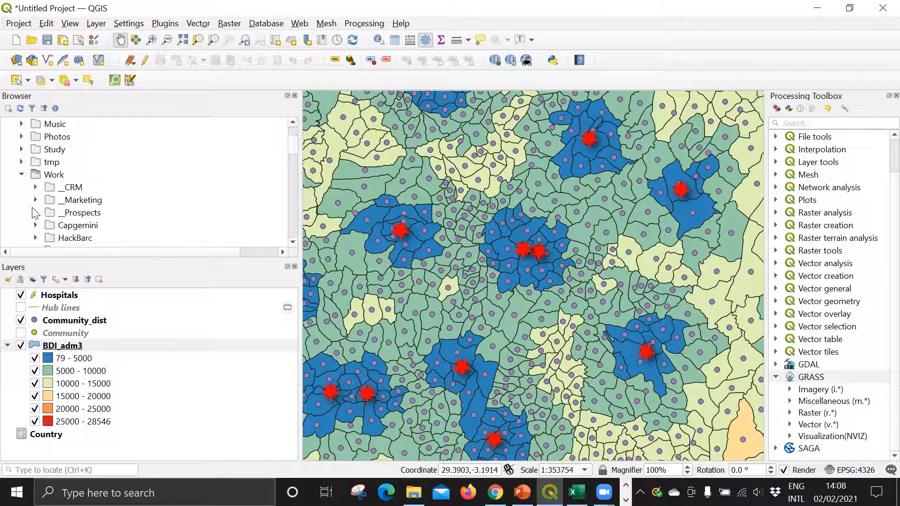
{"action": "scroll", "coordinate": [33, 213], "scroll_direction": "down", "scroll_amount": 1}
{"action": "scroll", "coordinate": [36, 200], "scroll_direction": "down", "scroll_amount": 1}
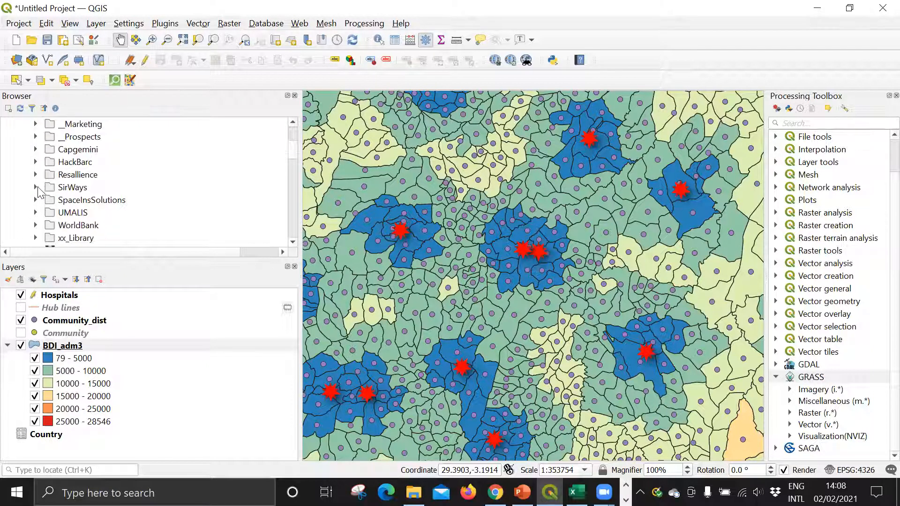
Step: Expand SirWays, Rwanda, DATA and Working inside the Work folder, and look through their files
{"action": "left_click", "coordinate": [36, 187]}
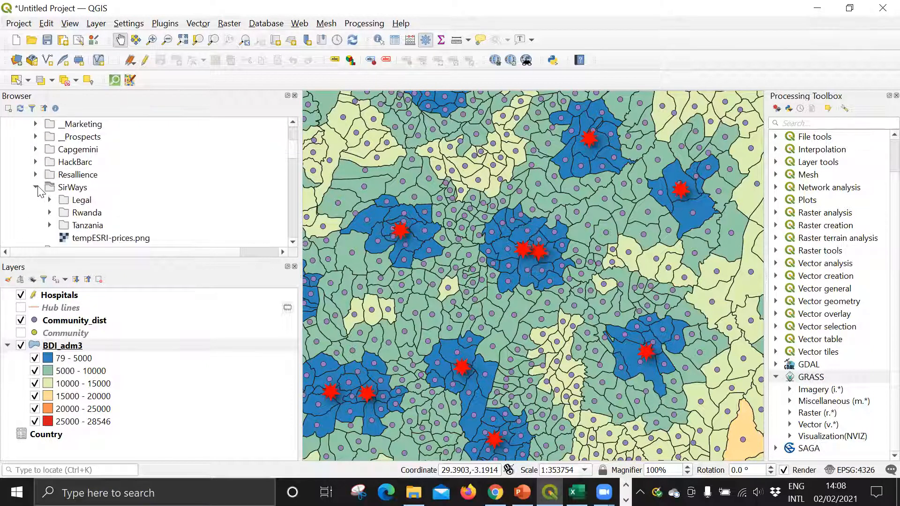
{"action": "left_click", "coordinate": [49, 212]}
{"action": "scroll", "coordinate": [70, 209], "scroll_direction": "down", "scroll_amount": 1}
{"action": "left_click", "coordinate": [64, 187]}
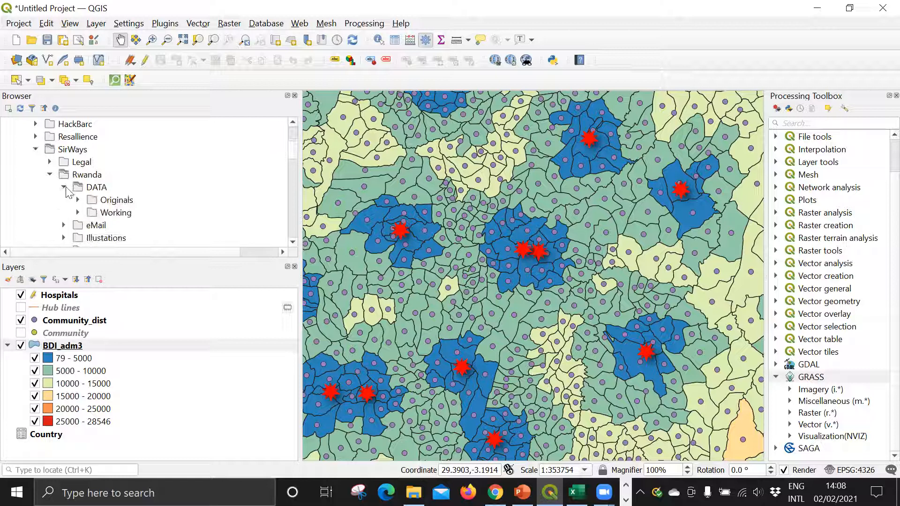
{"action": "left_click", "coordinate": [79, 212]}
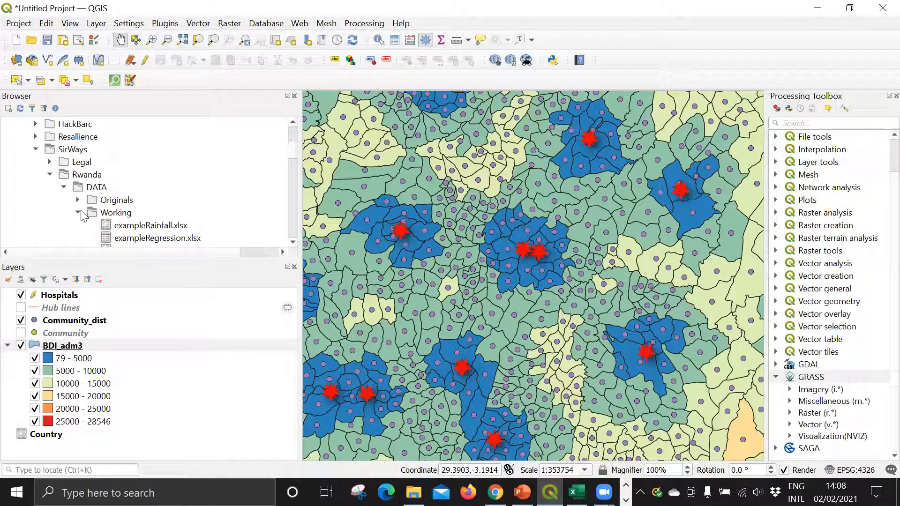
{"action": "scroll", "coordinate": [79, 213], "scroll_direction": "down", "scroll_amount": 1}
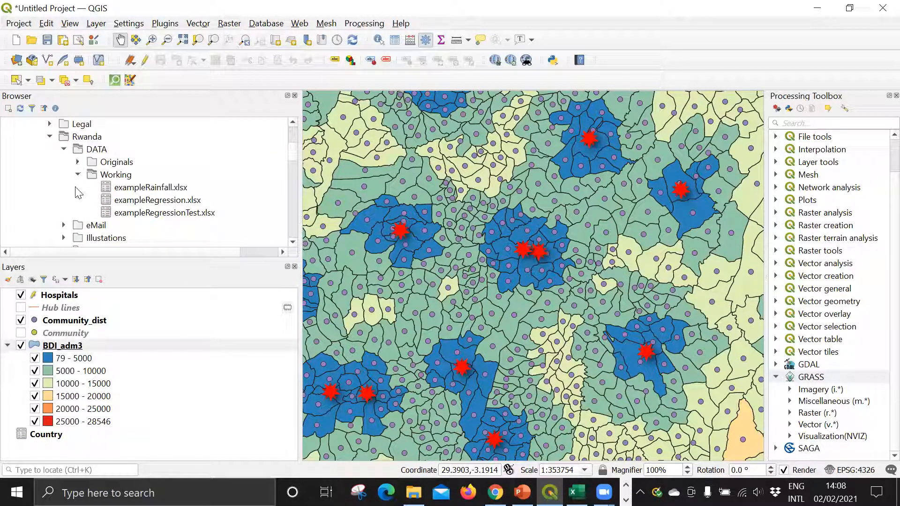
{"action": "scroll", "coordinate": [78, 194], "scroll_direction": "down", "scroll_amount": 1}
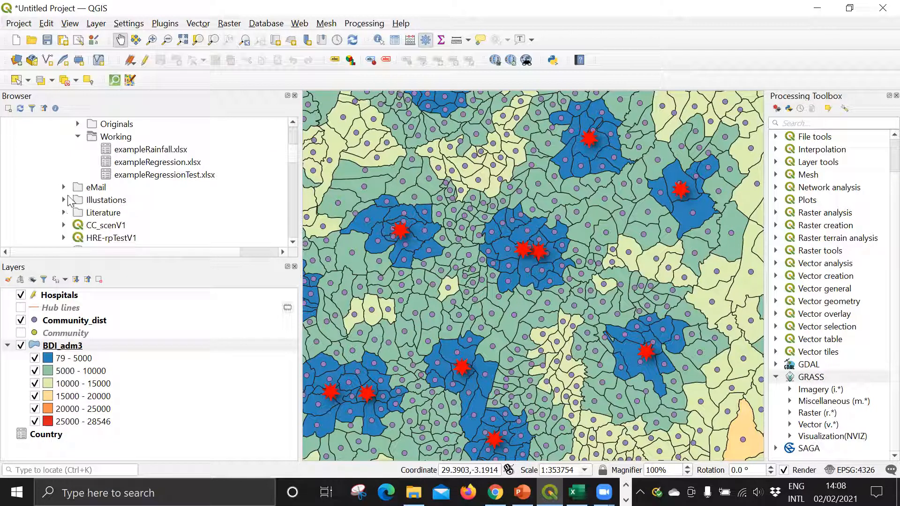
{"action": "scroll", "coordinate": [68, 201], "scroll_direction": "down", "scroll_amount": 2}
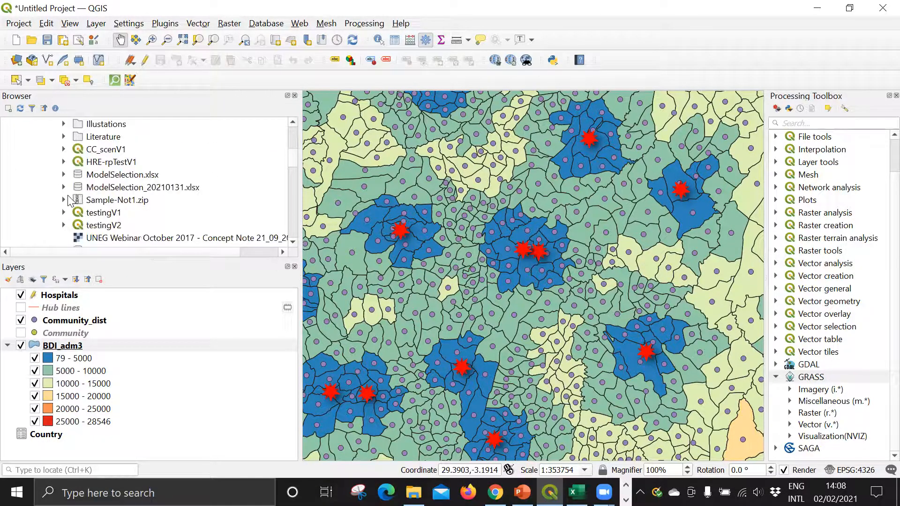
Step: Expand the E:\Projects\SirWayRwanda folder in the Browser down to Climate, DATA and 3_tmp
{"action": "scroll", "coordinate": [69, 200], "scroll_direction": "down", "scroll_amount": 10}
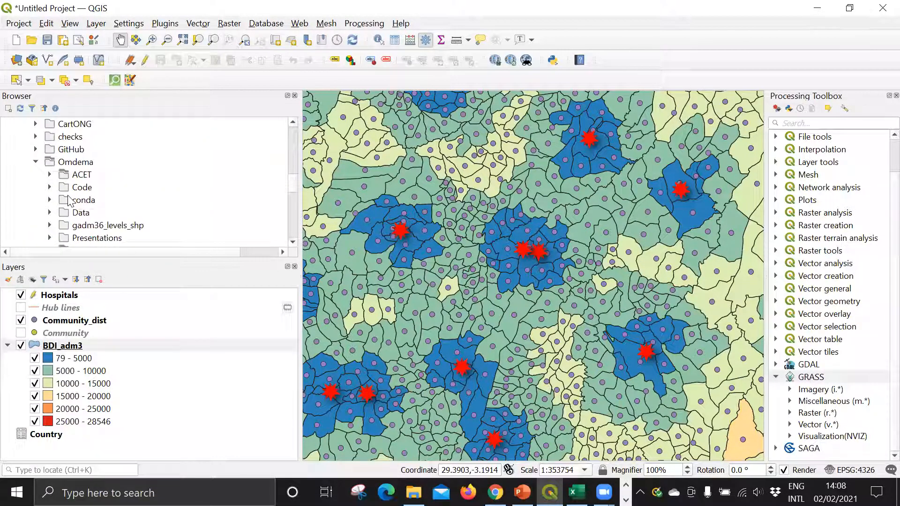
{"action": "scroll", "coordinate": [69, 201], "scroll_direction": "down", "scroll_amount": 10}
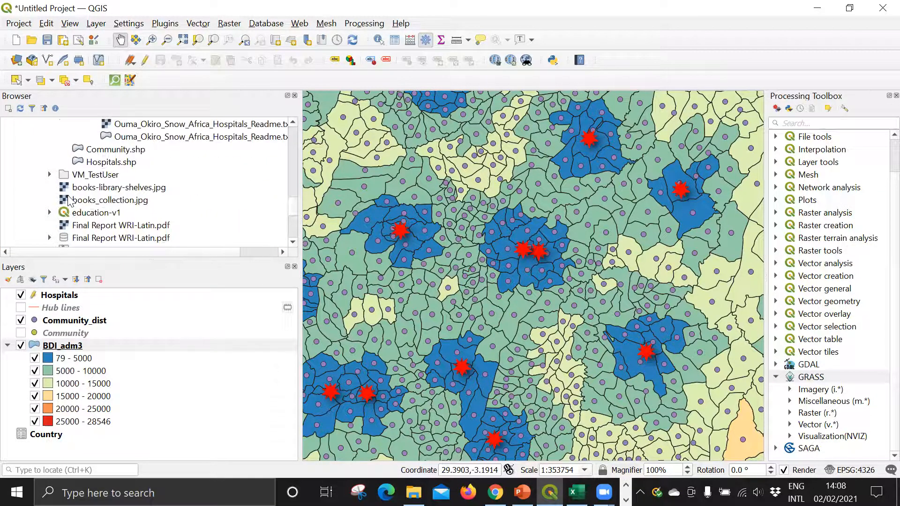
{"action": "scroll", "coordinate": [69, 200], "scroll_direction": "down", "scroll_amount": 2}
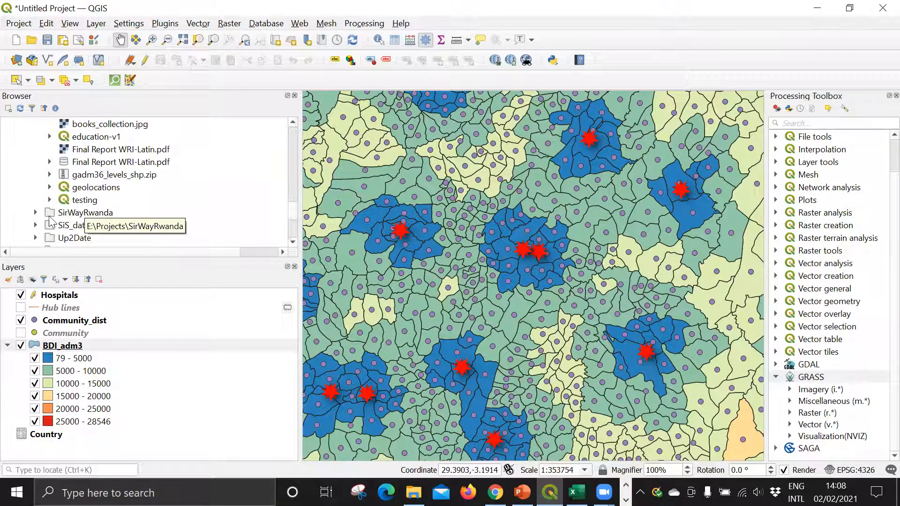
{"action": "left_click", "coordinate": [36, 212]}
{"action": "scroll", "coordinate": [38, 212], "scroll_direction": "down", "scroll_amount": 1}
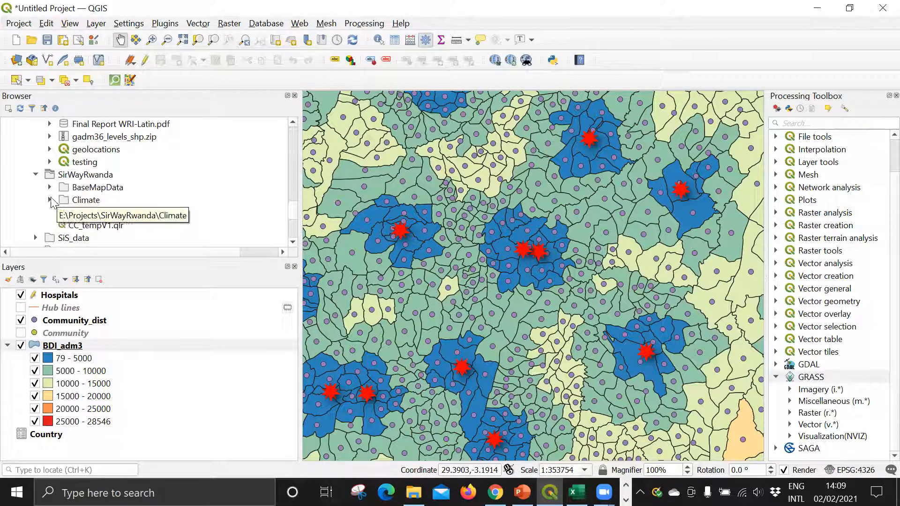
{"action": "left_click", "coordinate": [49, 199]}
{"action": "scroll", "coordinate": [67, 180], "scroll_direction": "down", "scroll_amount": 1}
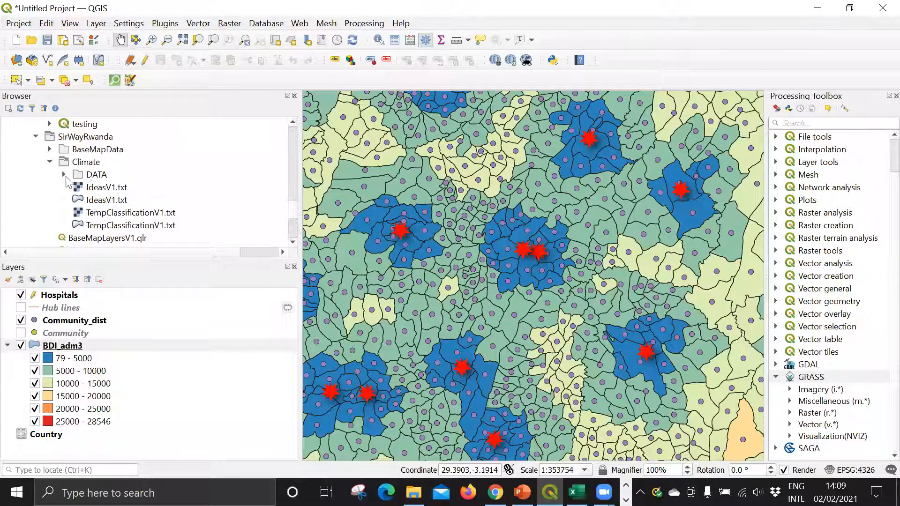
{"action": "left_click", "coordinate": [64, 176]}
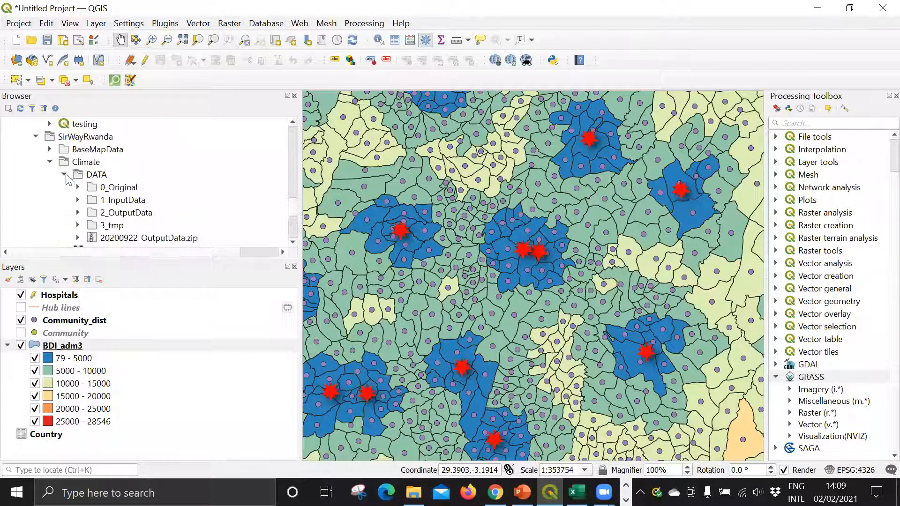
{"action": "left_click", "coordinate": [78, 226]}
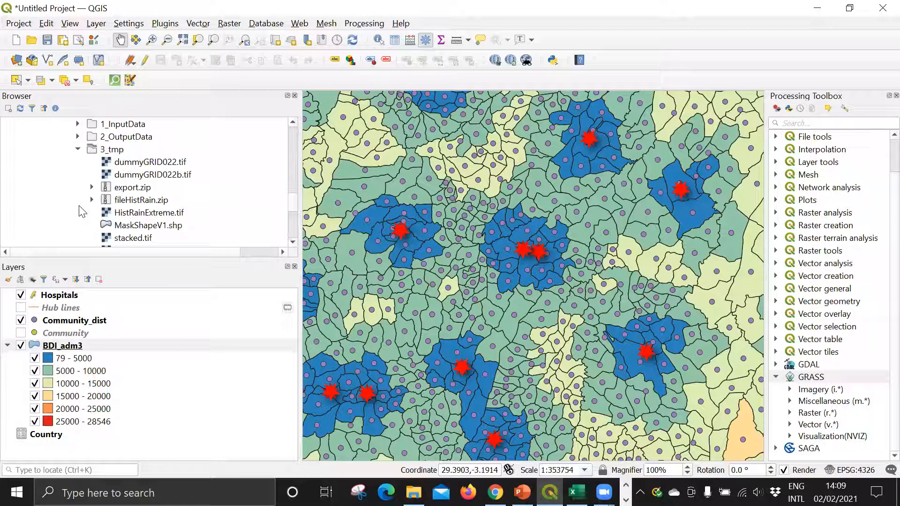
Step: Add the HistRainExtreme.tif raster from the 3_tmp folder to the project
{"action": "left_click", "coordinate": [126, 214]}
{"action": "double_click", "coordinate": [140, 213]}
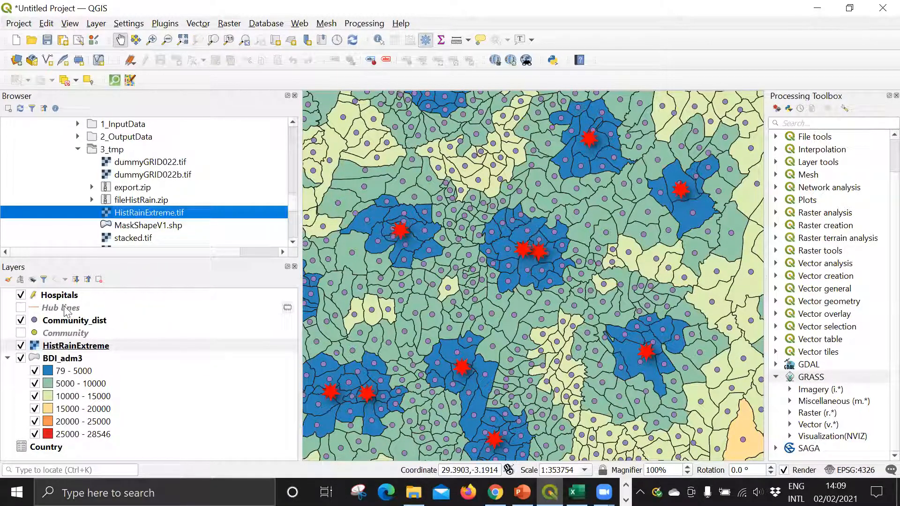
{"action": "left_click_drag", "start_coordinate": [33, 336], "coordinate": [34, 336]}
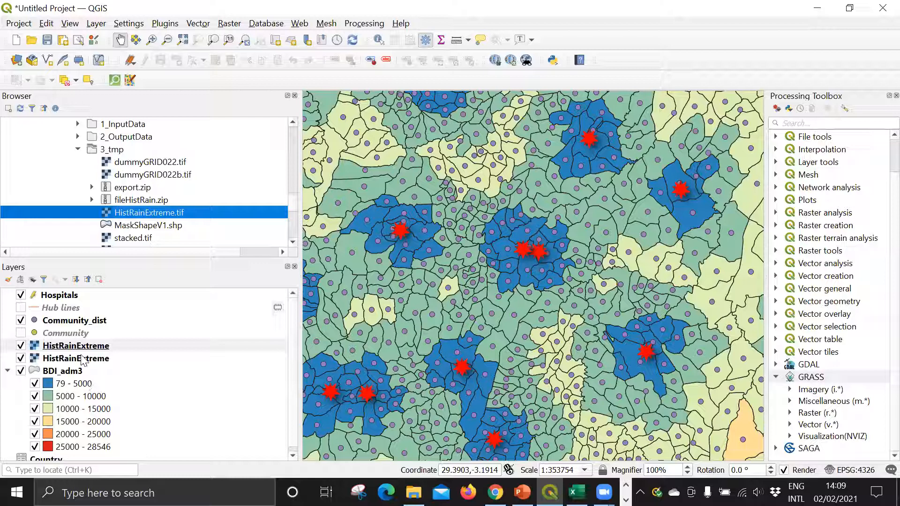
Step: Change the upper HistRainExtreme layer's render type to Singleband pseudocolor using Band 1 (Gray)
{"action": "right_click", "coordinate": [84, 346]}
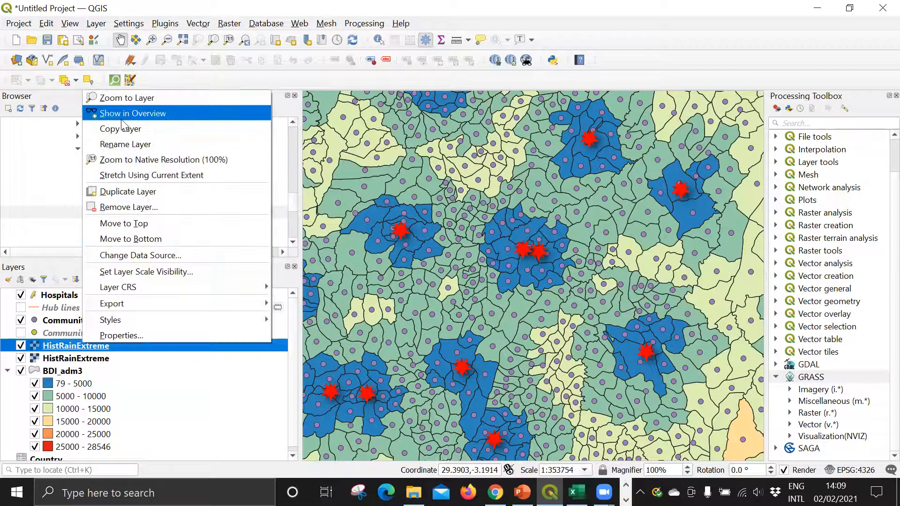
{"action": "left_click", "coordinate": [126, 99]}
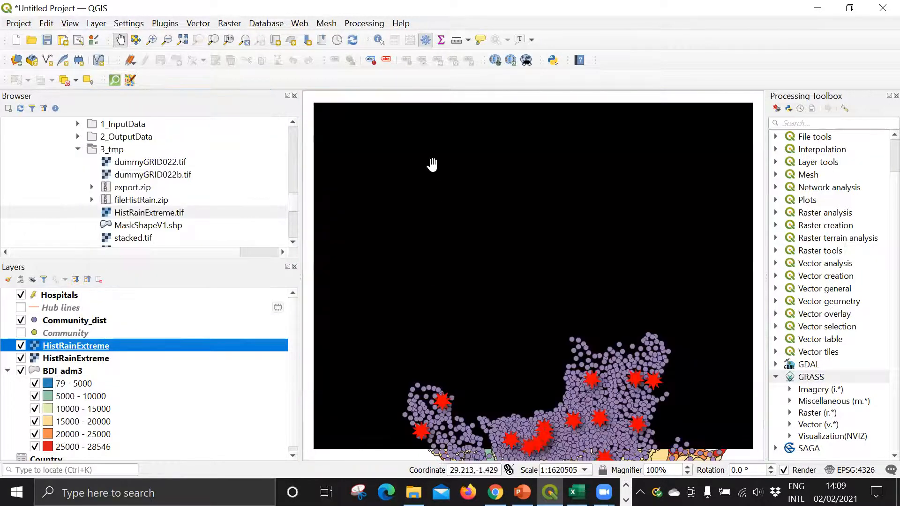
{"action": "double_click", "coordinate": [59, 347]}
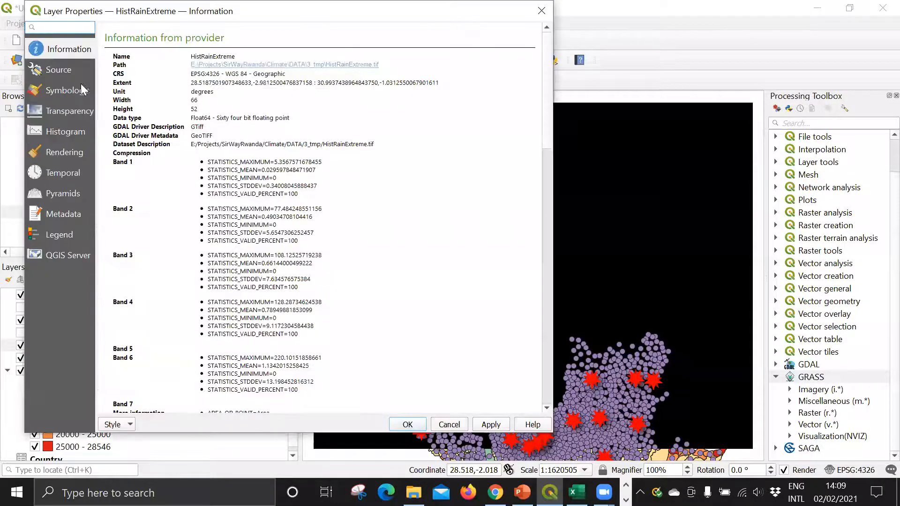
{"action": "left_click", "coordinate": [63, 90]}
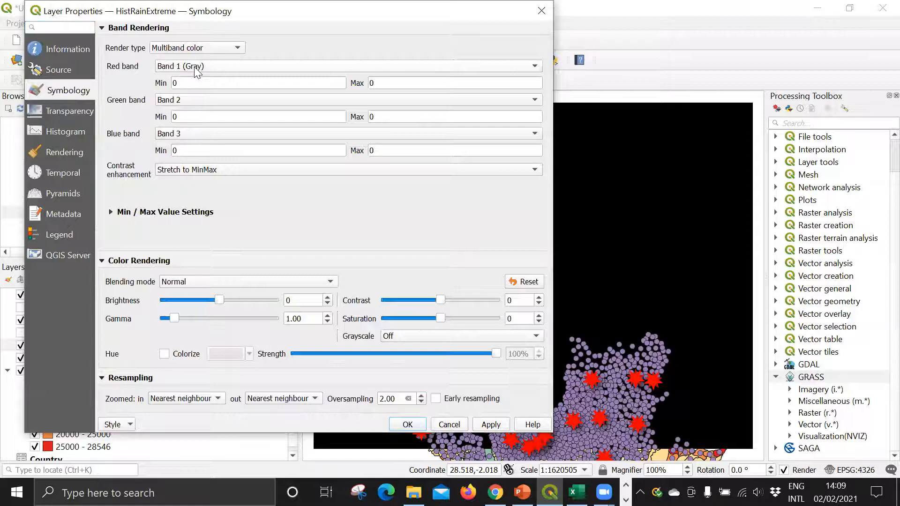
{"action": "left_click", "coordinate": [176, 48]}
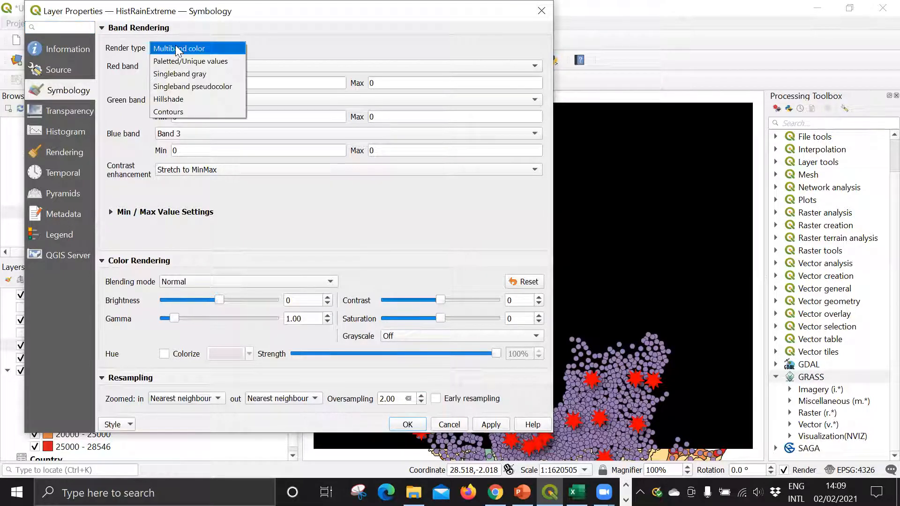
{"action": "left_click", "coordinate": [197, 85]}
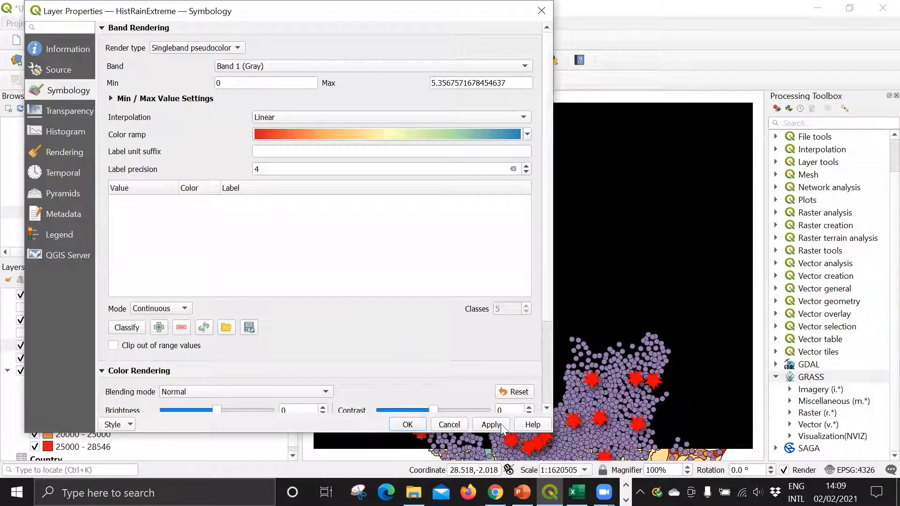
{"action": "left_click", "coordinate": [415, 420]}
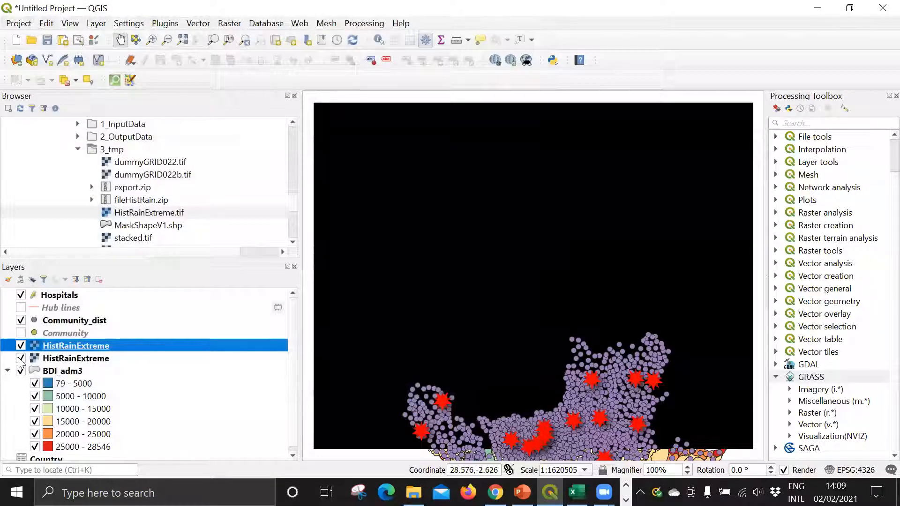
Step: Hide the lower duplicate HistRainExtreme layer and set the upper one's pseudocolor minimum value to 1
{"action": "left_click", "coordinate": [21, 358]}
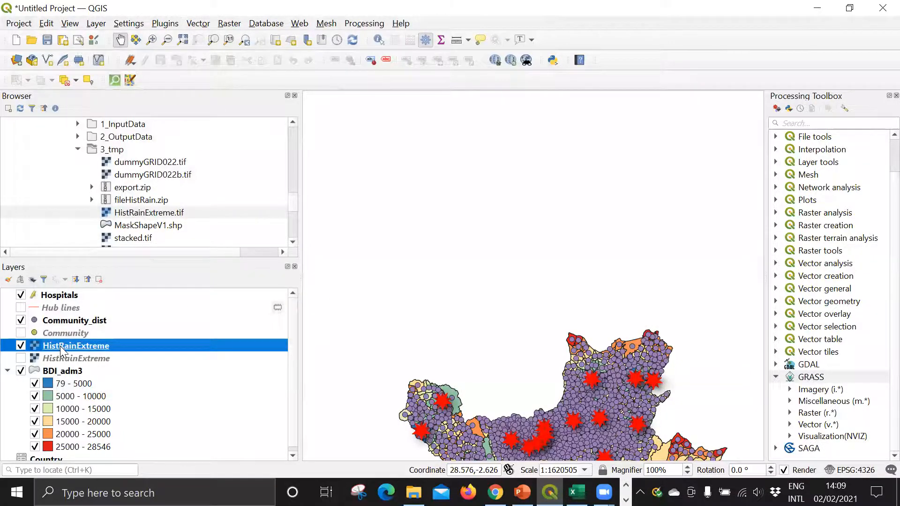
{"action": "double_click", "coordinate": [60, 346]}
{"action": "left_click_drag", "start_coordinate": [247, 80], "coordinate": [182, 77]}
{"action": "type", "text": "1"}
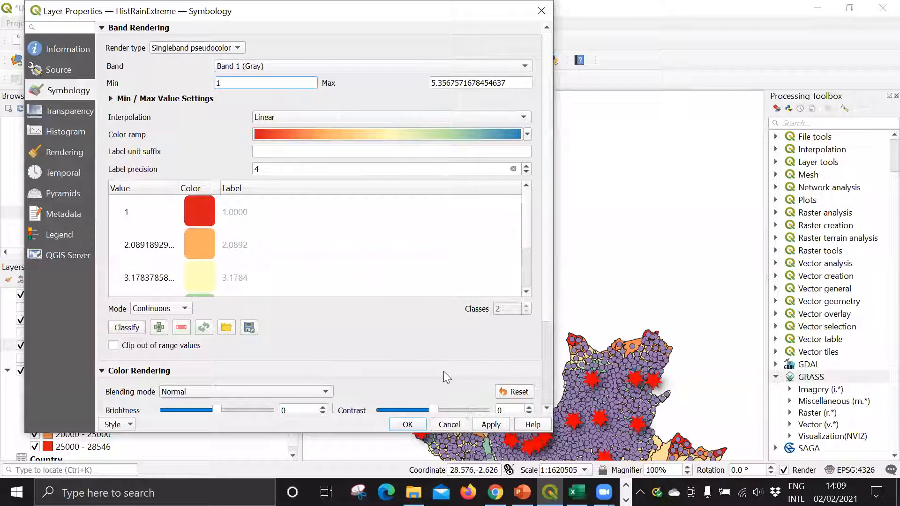
{"action": "left_click", "coordinate": [491, 425]}
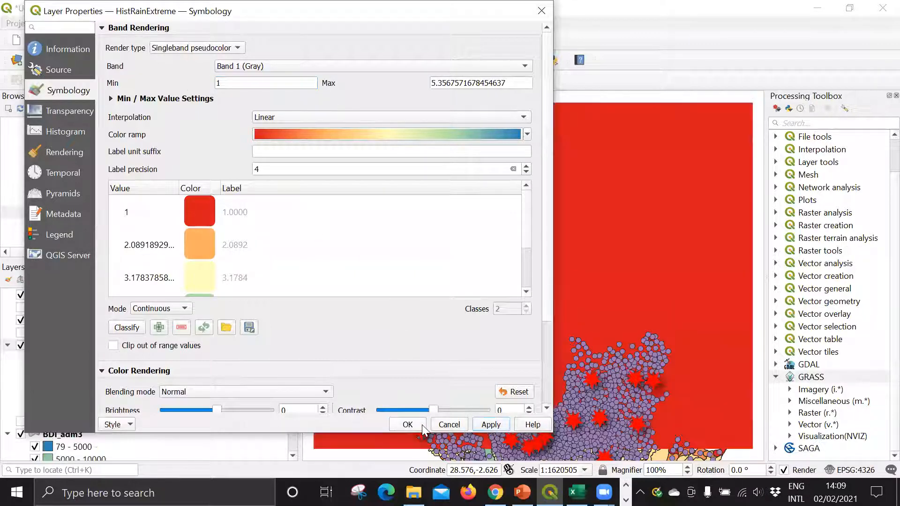
{"action": "left_click", "coordinate": [421, 425]}
{"action": "scroll", "coordinate": [477, 296], "scroll_direction": "down", "scroll_amount": 2}
{"action": "scroll", "coordinate": [478, 297], "scroll_direction": "up", "scroll_amount": 2}
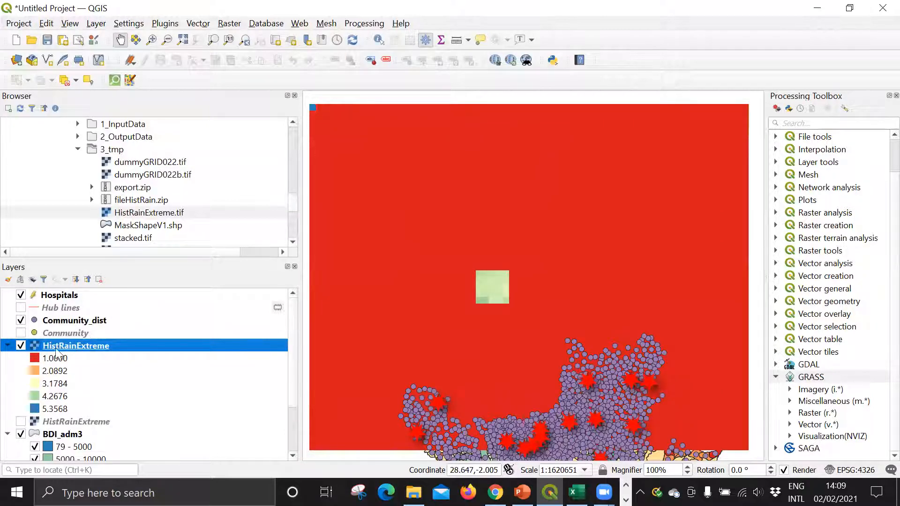
{"action": "scroll", "coordinate": [436, 280], "scroll_direction": "down", "scroll_amount": 1}
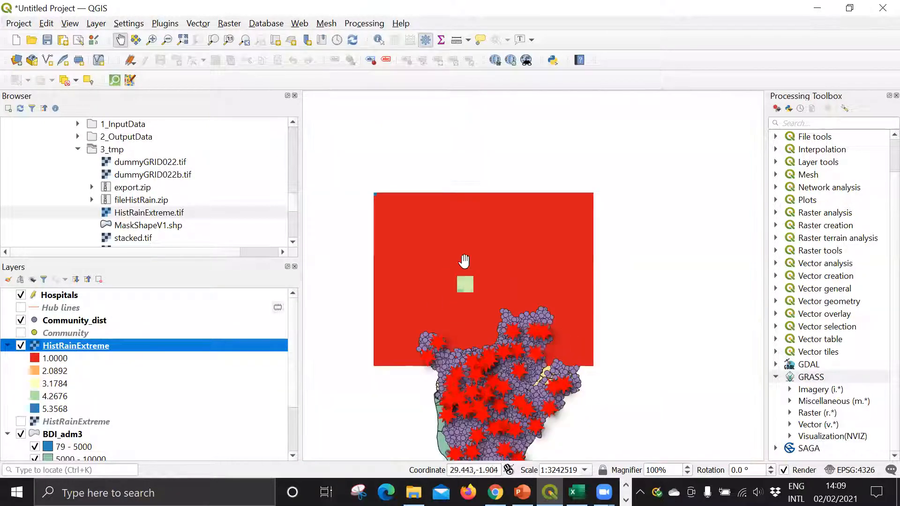